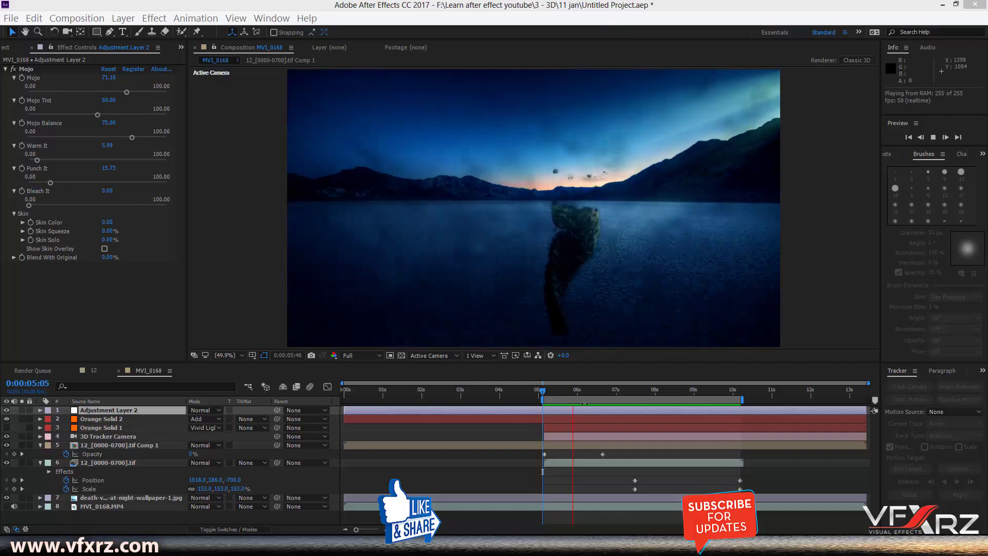
# Stop the composition preview, switch to the vfxrz.com page in the browser and look over the online class registration form.
pyautogui.press('space')
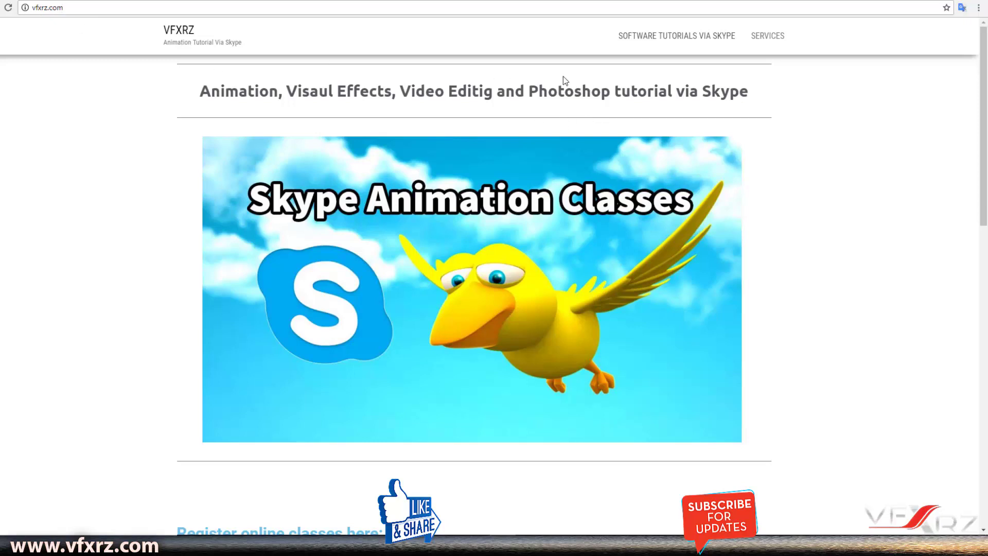
pyautogui.click(654, 44)
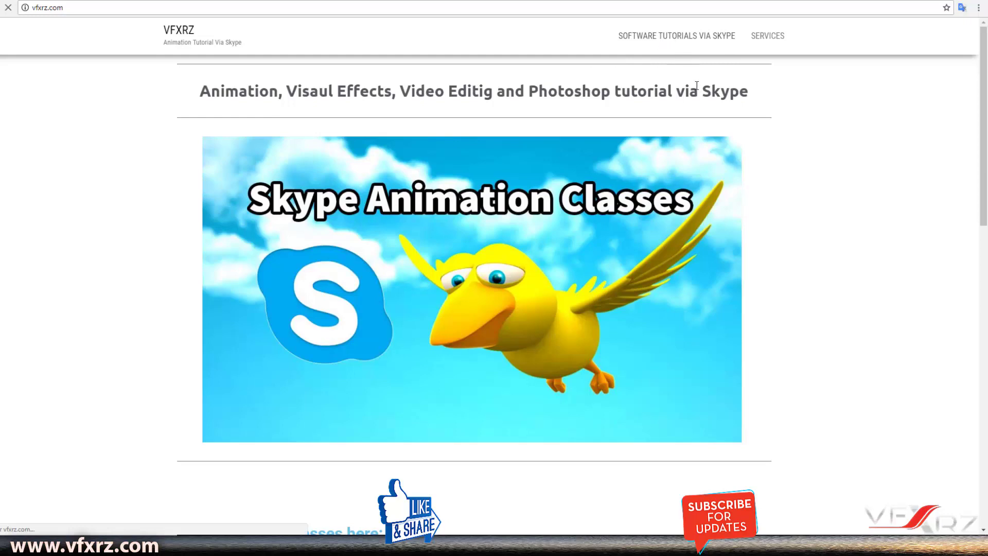
pyautogui.scroll(-4, 602, 135)
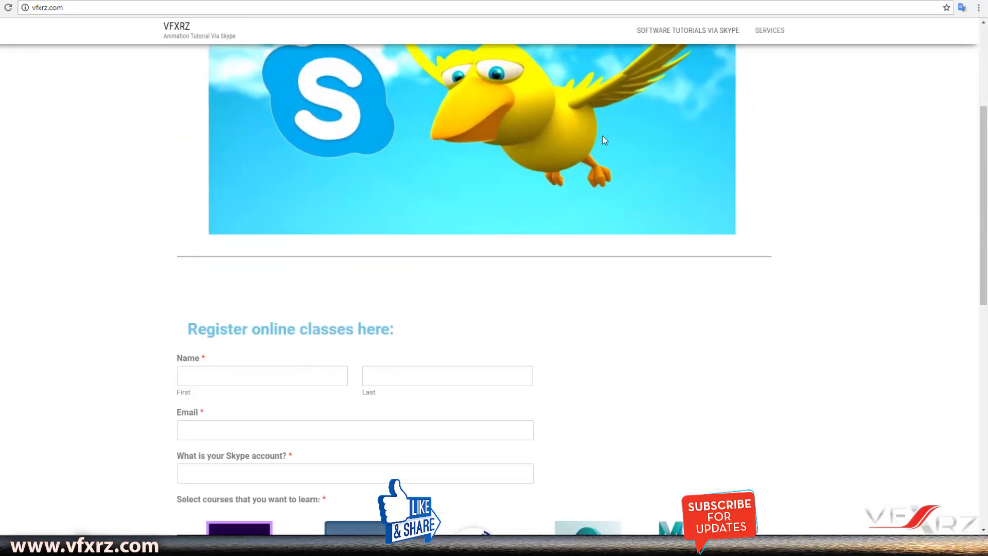
pyautogui.scroll(-4, 583, 144)
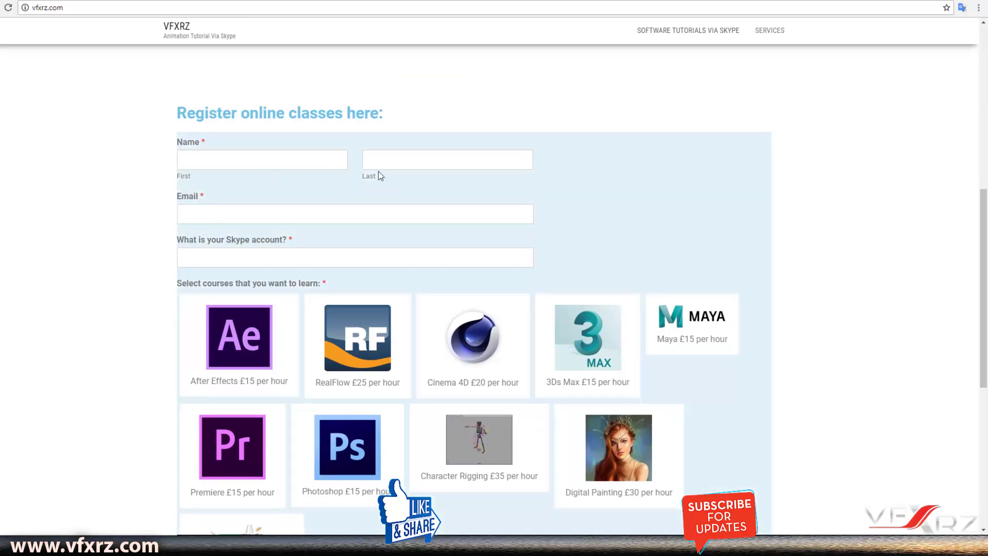
pyautogui.scroll(-3, 273, 257)
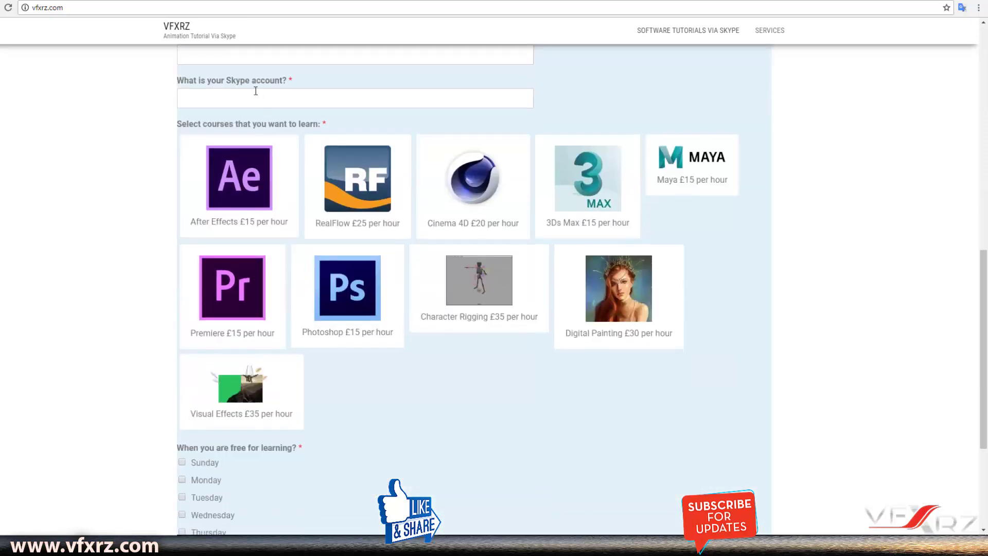
# Select the After Effects, Cinema 4D, 3Ds Max and Digital Painting courses in the registration form.
pyautogui.click(256, 194)
pyautogui.click(360, 194)
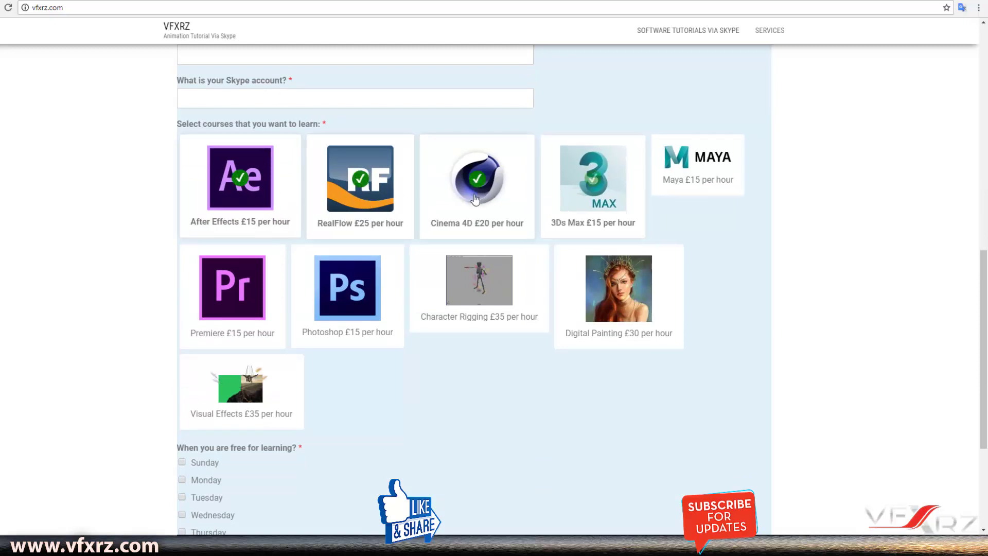
pyautogui.click(591, 185)
pyautogui.click(400, 194)
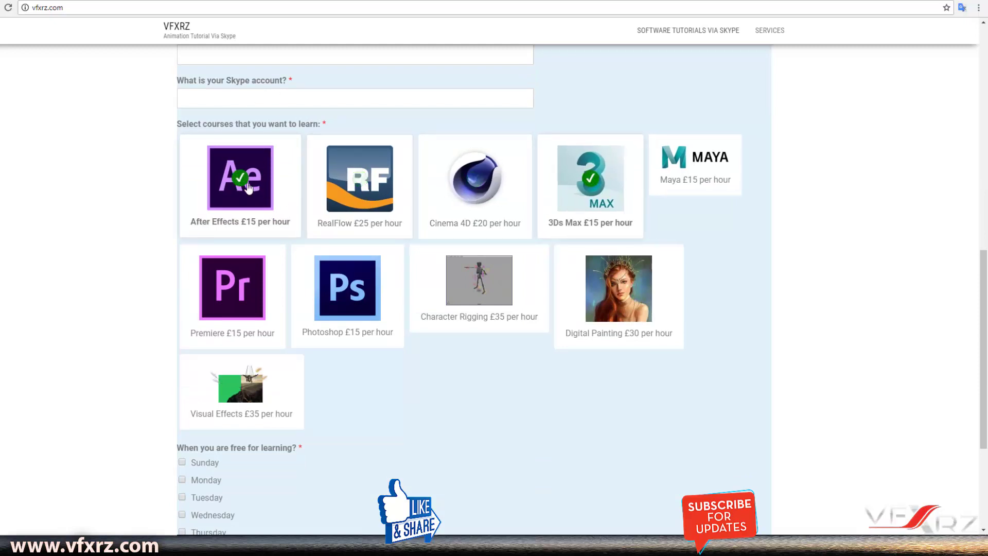
pyautogui.click(458, 184)
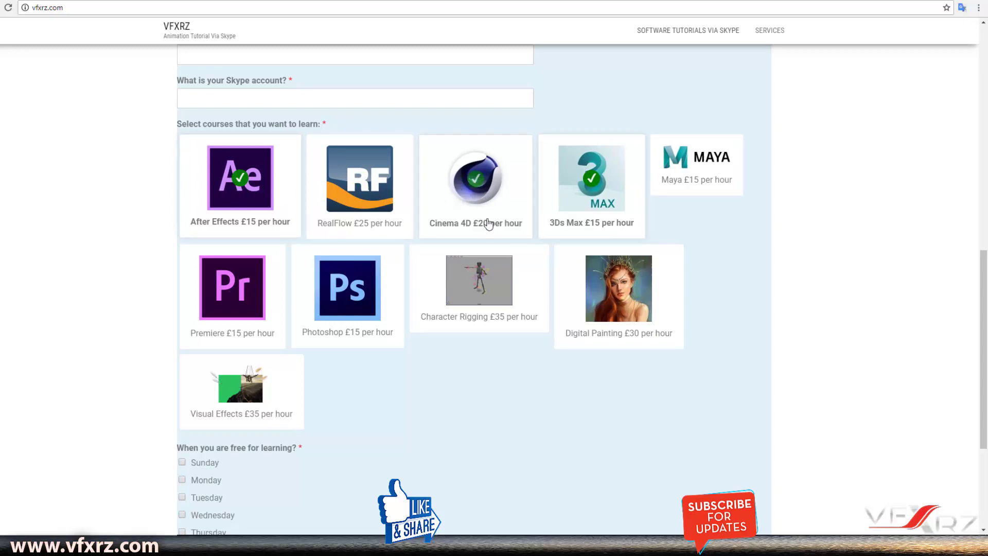
pyautogui.click(566, 300)
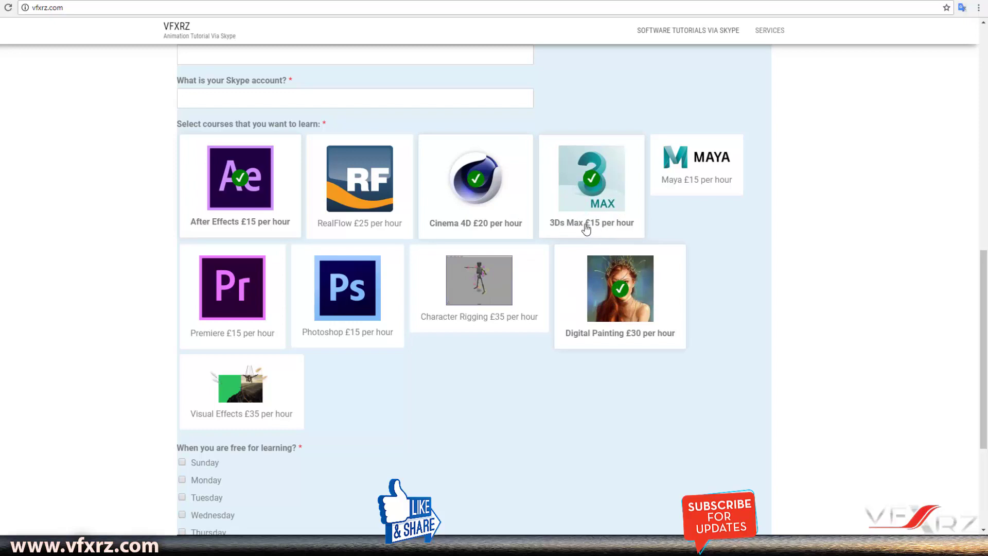
# Mark Sunday as a free day for learning and activate the questions field of the registration form.
pyautogui.scroll(-2, 285, 273)
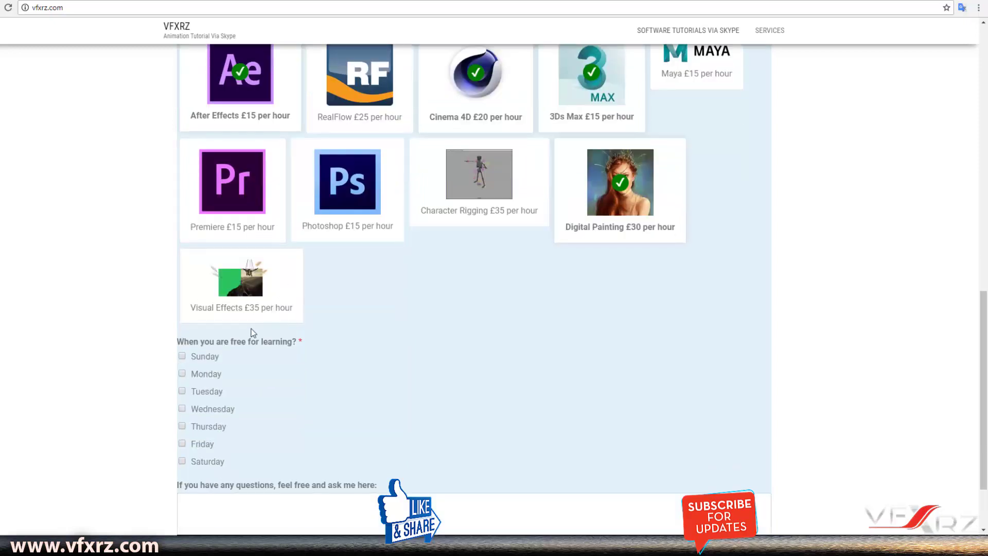
pyautogui.scroll(-2, 221, 358)
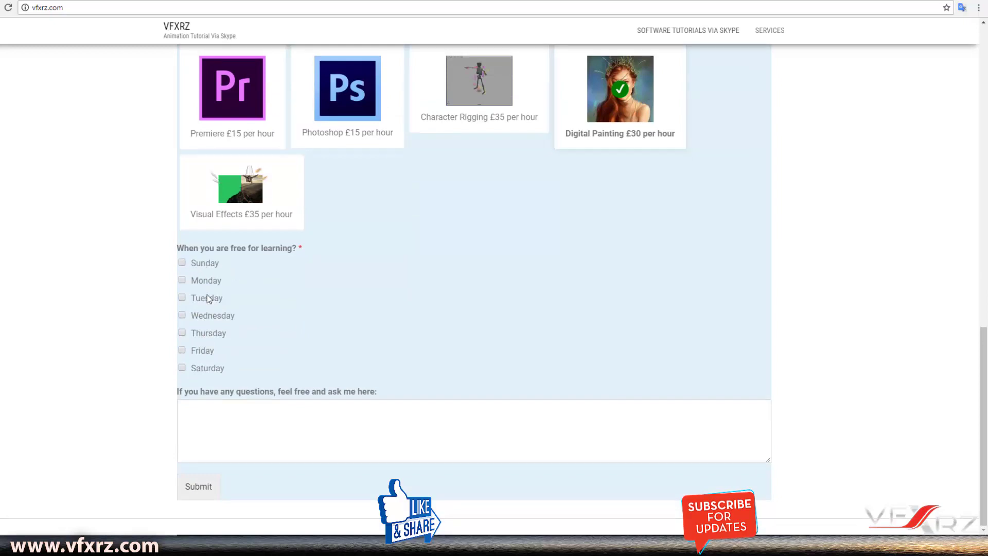
pyautogui.click(183, 263)
pyautogui.click(240, 409)
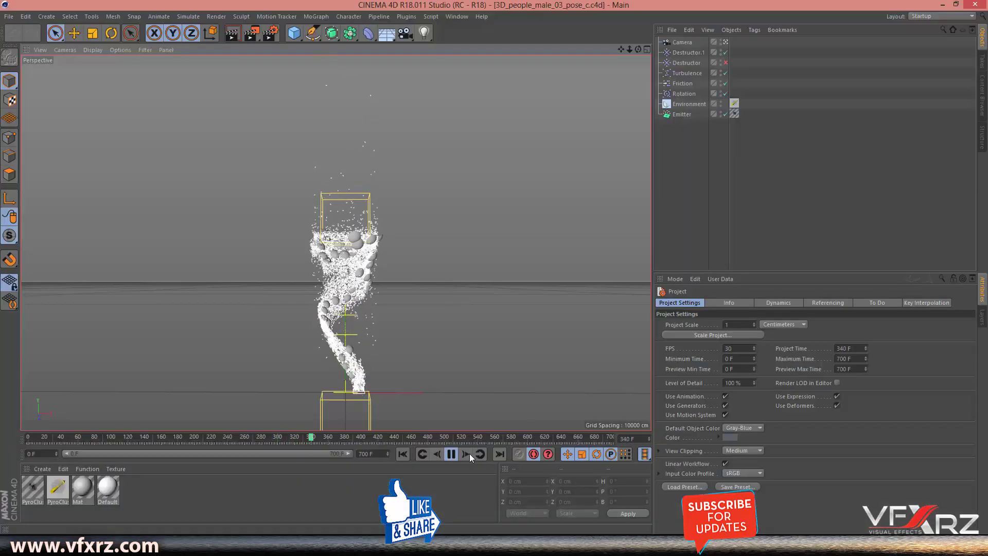
# Switch to Cinema 4D, stop the particle scene's playback and start a new empty project.
pyautogui.click(451, 454)
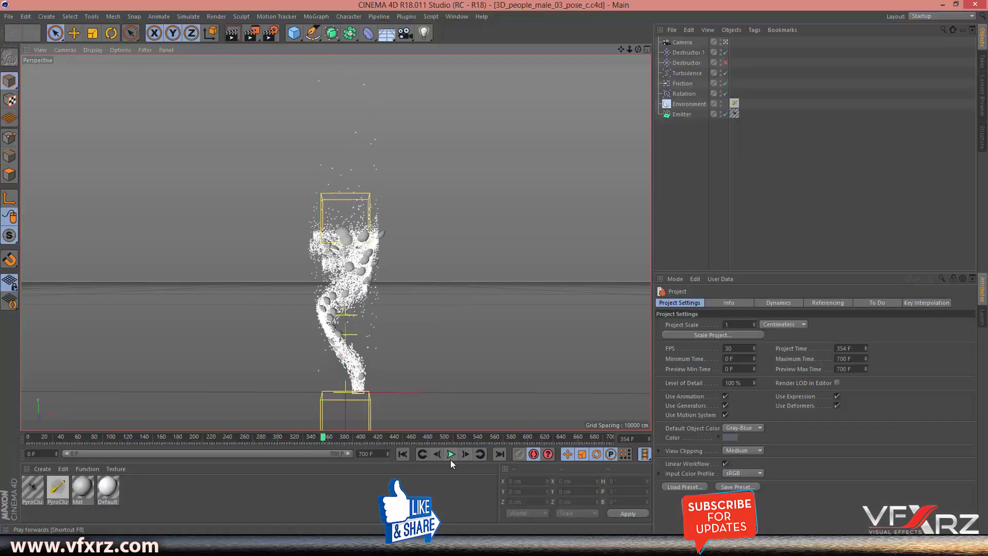
pyautogui.click(8, 16)
pyautogui.click(18, 27)
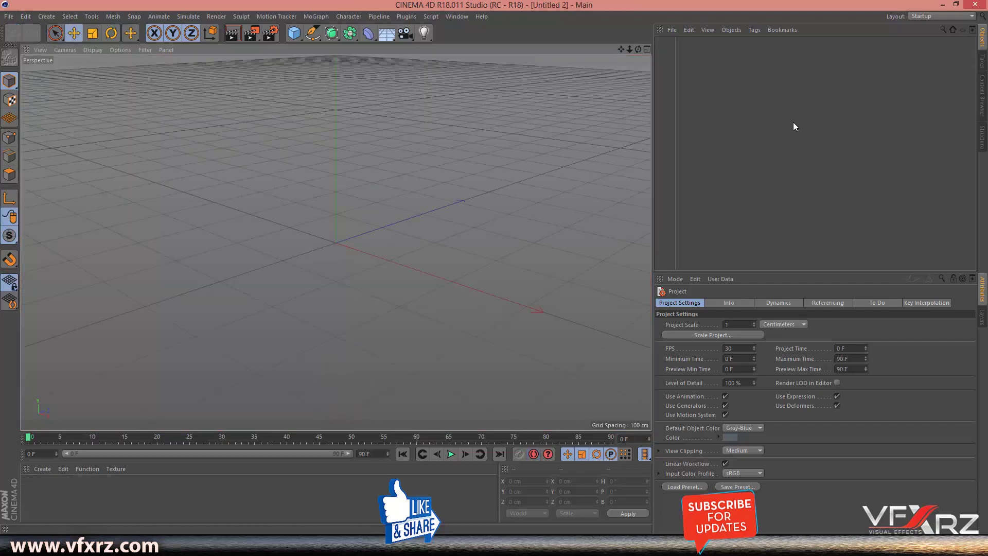
# Detach the simulation particle commands as a floating palette beside the object list and add an Emitter to the scene.
pyautogui.moveTo(639, 49); pyautogui.dragTo(638, 65)
pyautogui.click(197, 18)
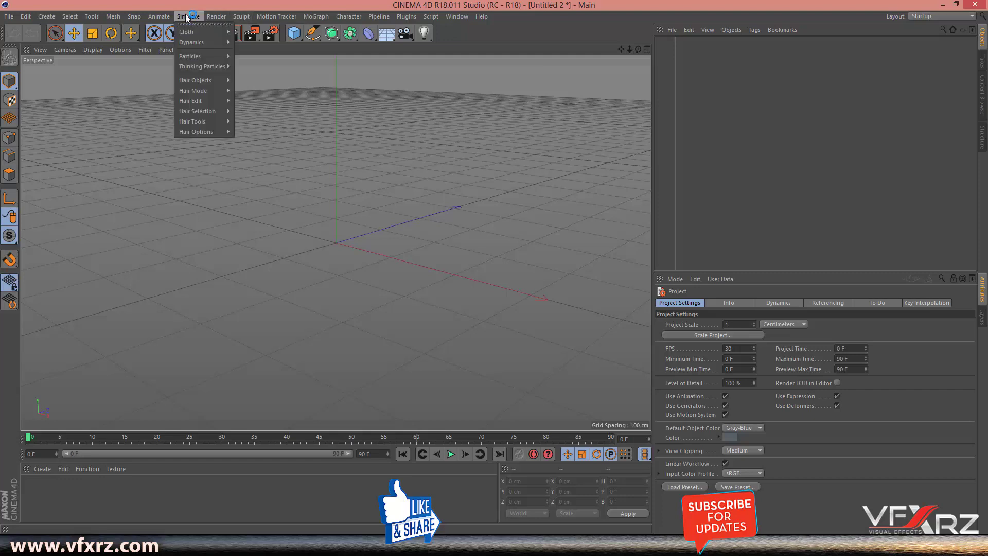
pyautogui.moveTo(198, 57)
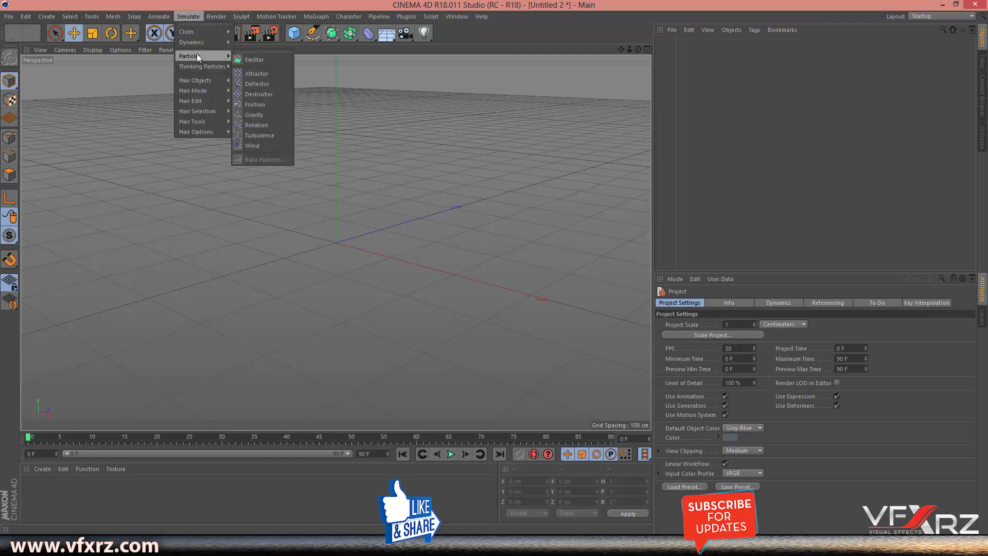
pyautogui.click(253, 53)
pyautogui.moveTo(256, 36); pyautogui.dragTo(609, 88)
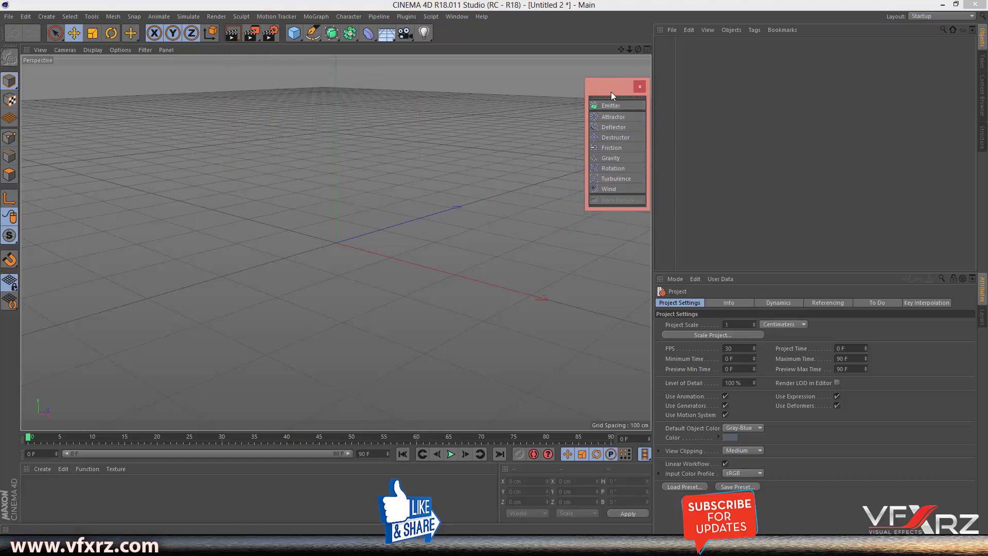
pyautogui.moveTo(603, 90)
pyautogui.mouseDown()
pyautogui.moveTo(600, 62)
pyautogui.moveTo(600, 74)
pyautogui.mouseUp()
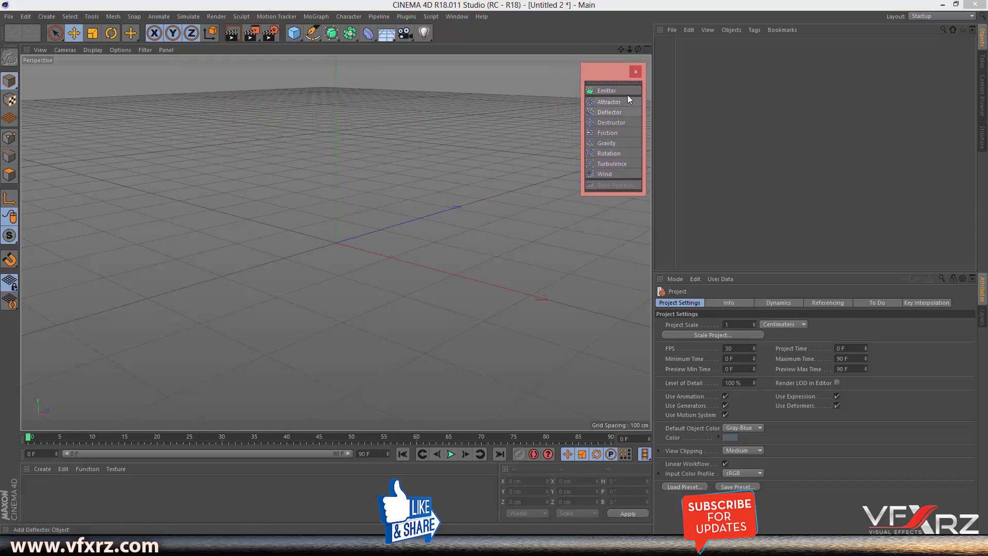
pyautogui.click(604, 90)
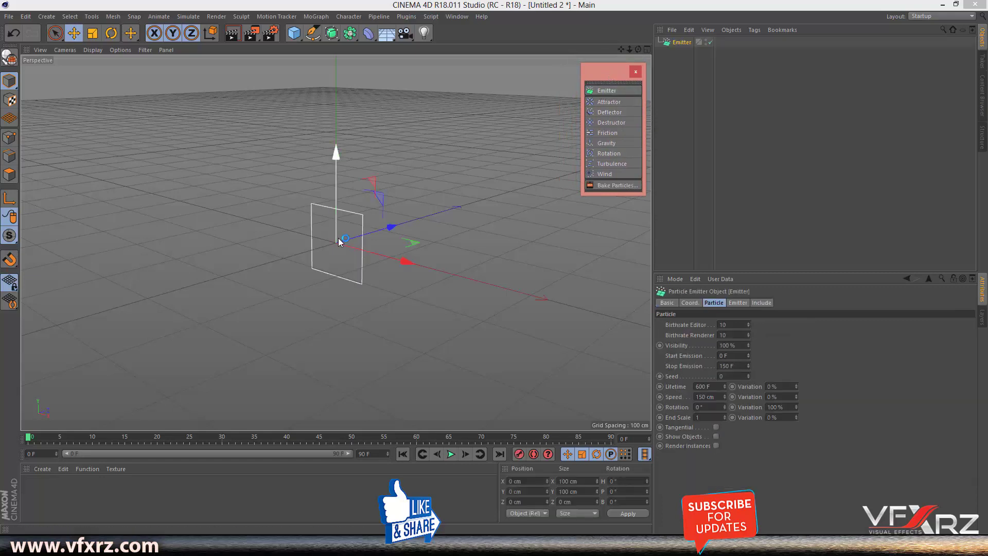
# Set the emitter's pitch rotation (R.P) to 90°.
pyautogui.click(679, 501)
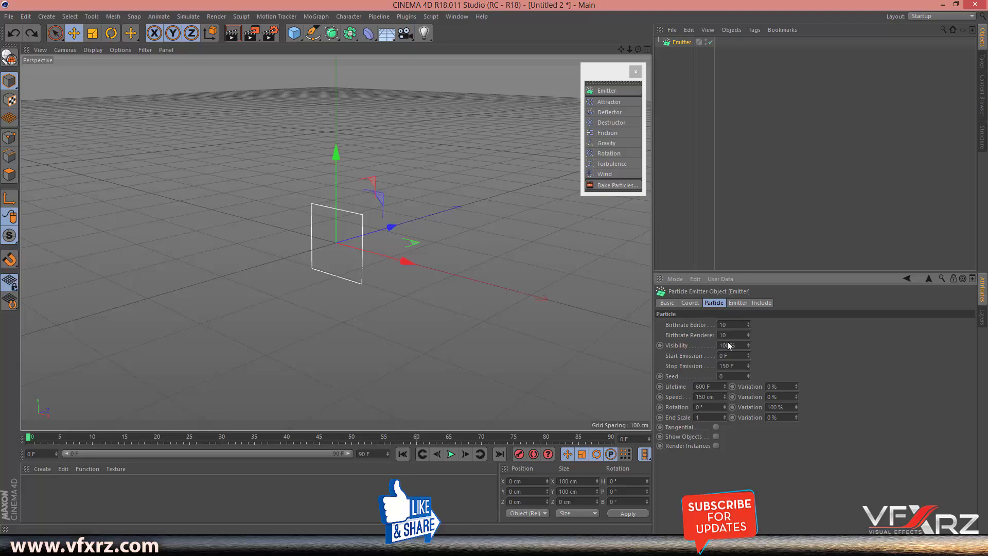
pyautogui.click(690, 303)
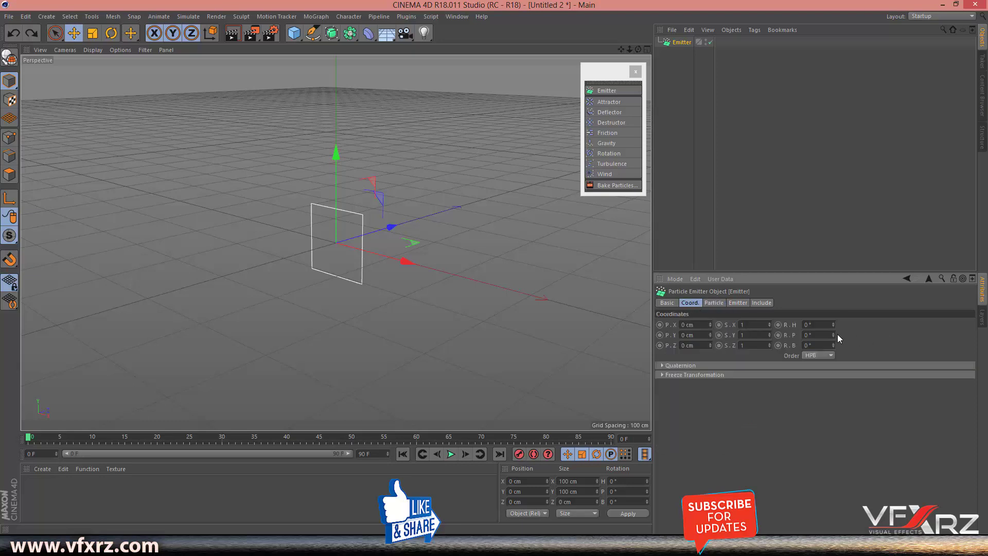
pyautogui.click(798, 335)
pyautogui.write('90')
pyautogui.press('Return')
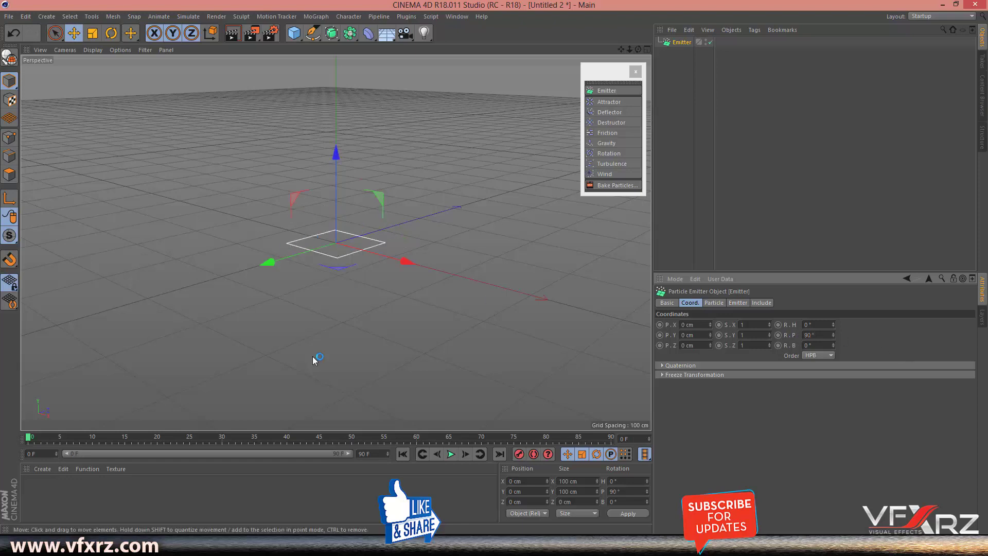
# Play the animation briefly to check the direction in which the rotated emitter sends its particles.
pyautogui.click(452, 455)
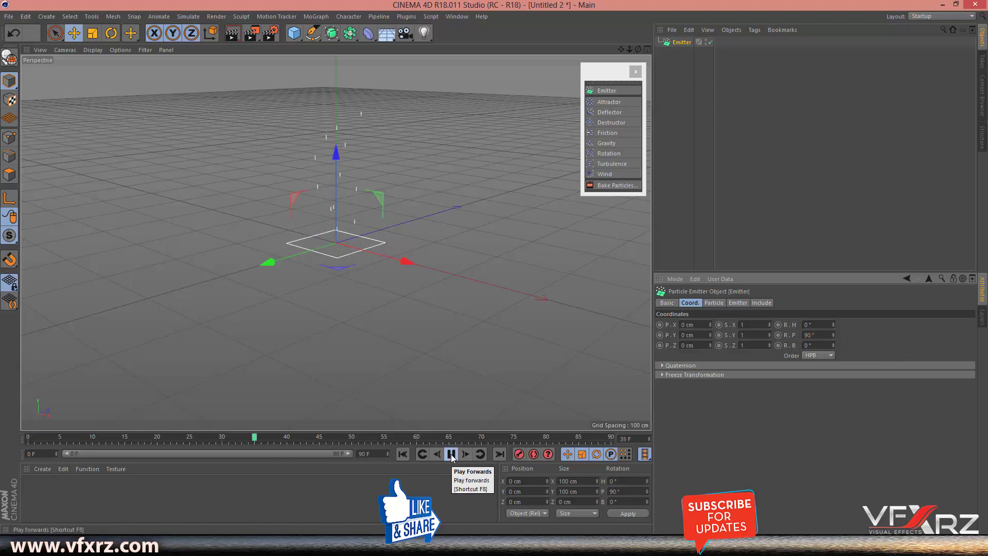
pyautogui.click(451, 455)
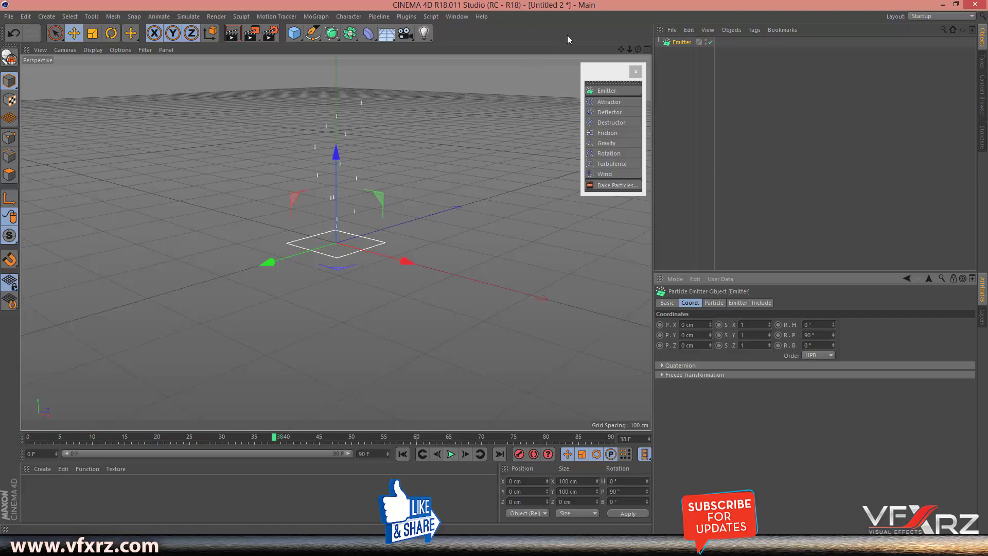
pyautogui.moveTo(622, 49); pyautogui.dragTo(623, 147)
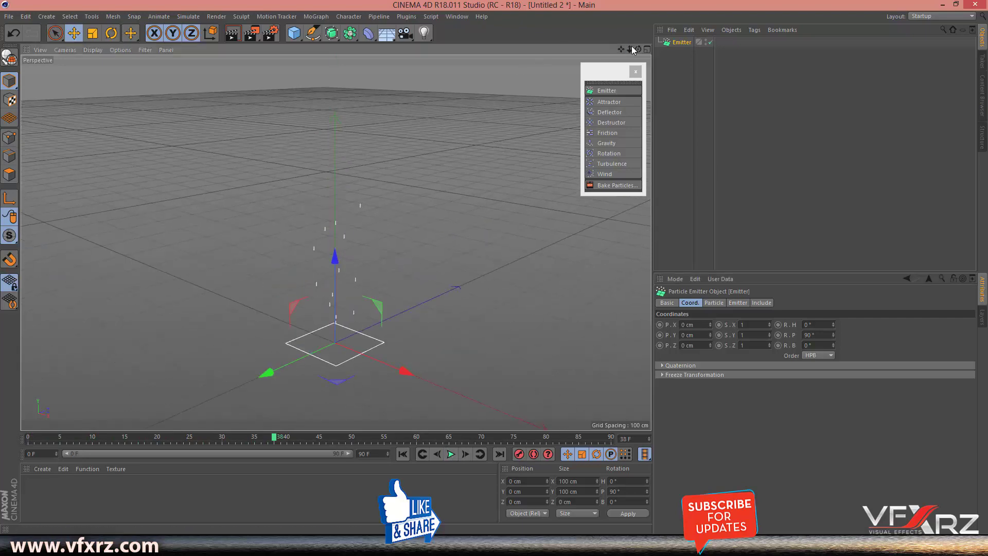
pyautogui.moveTo(629, 49); pyautogui.dragTo(336, 243)
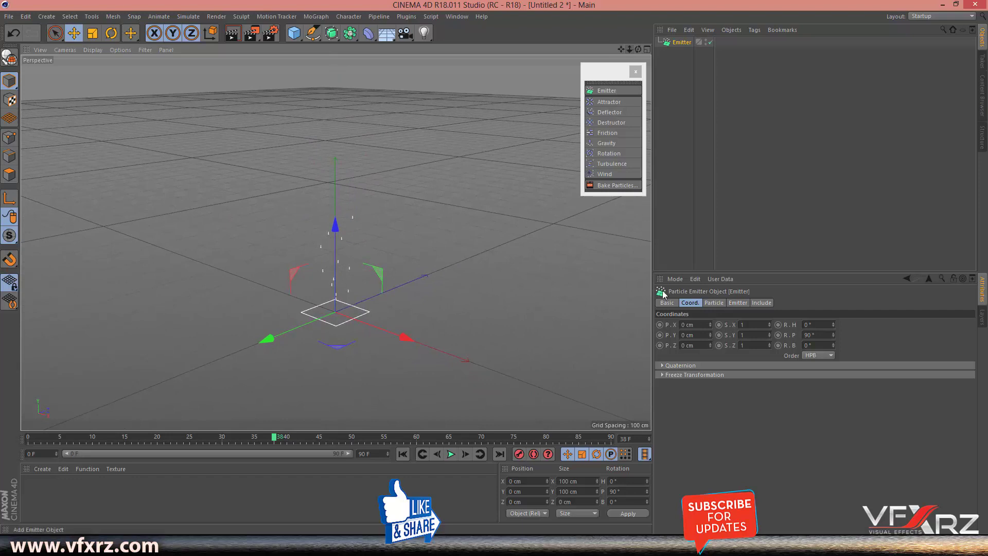
# Set the emitter's editor birthrate and renderer birthrate to 1000.
pyautogui.click(705, 303)
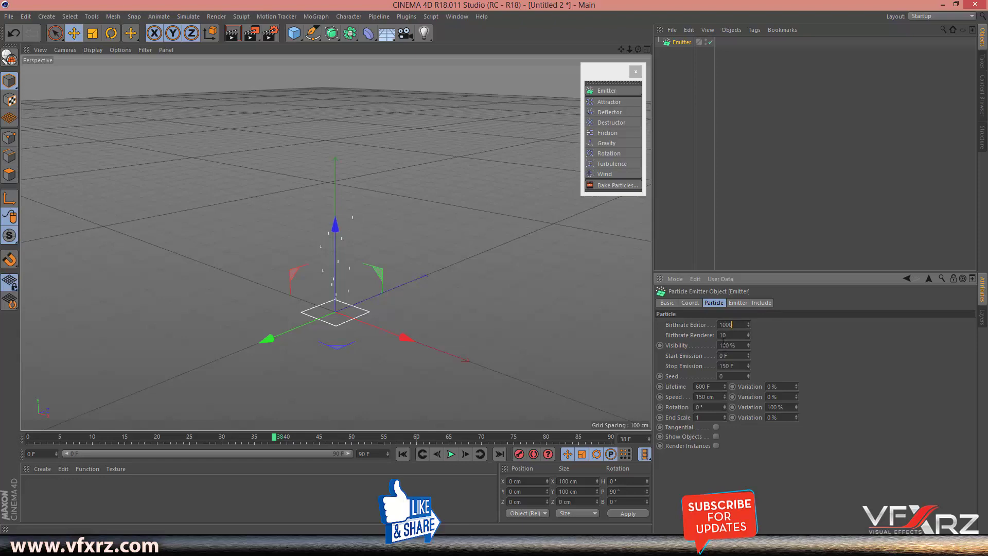
pyautogui.press('Return')
pyautogui.press('Tab')
# Set the project's end frame to 700 F and extend the timeline preview range to the full 700 frames.
pyautogui.click(364, 453)
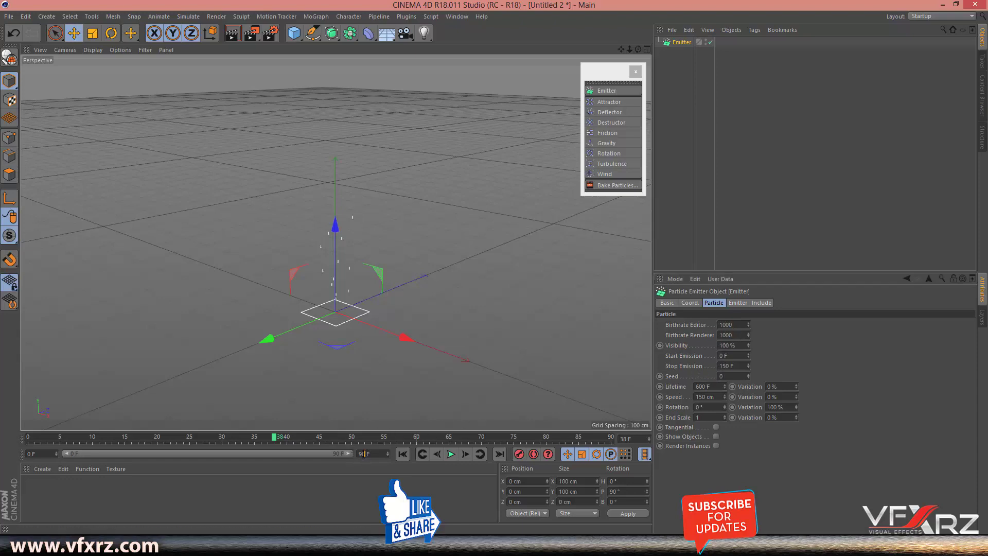
pyautogui.write('70')
pyautogui.press('Return')
pyautogui.click(21, 514)
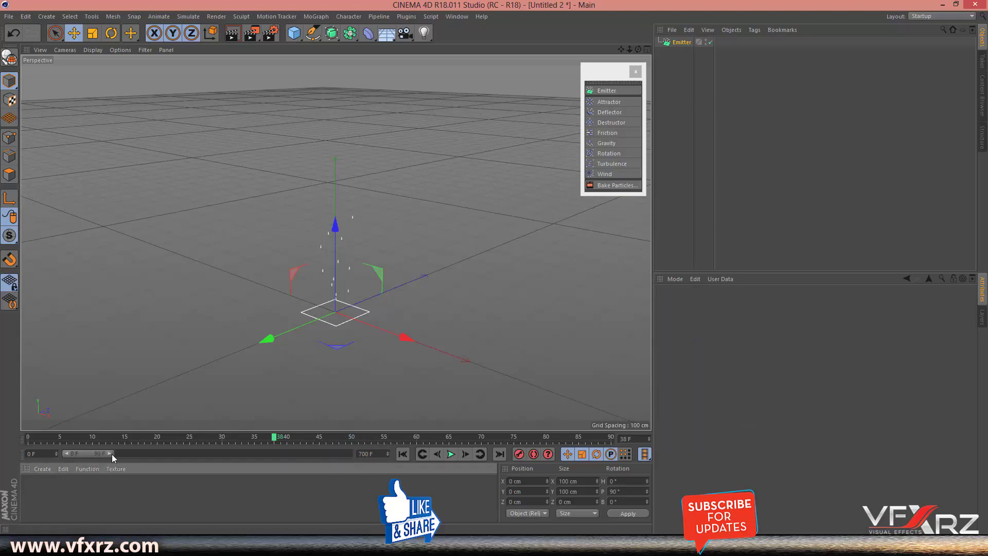
pyautogui.moveTo(112, 454); pyautogui.dragTo(367, 481)
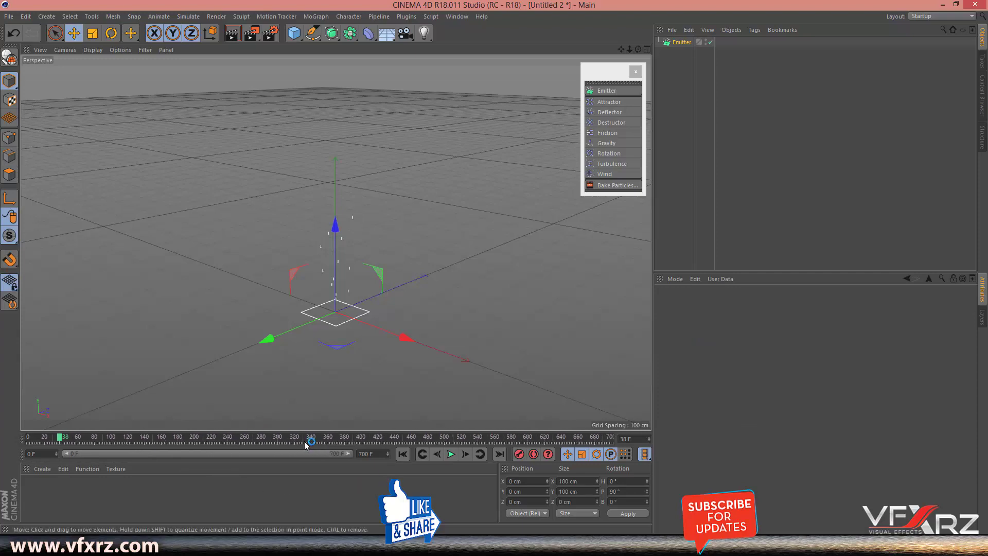
# Set the emitter's stop emission to 700 F and its particle speed to 200 cm, and preview the particle stream.
pyautogui.click(682, 42)
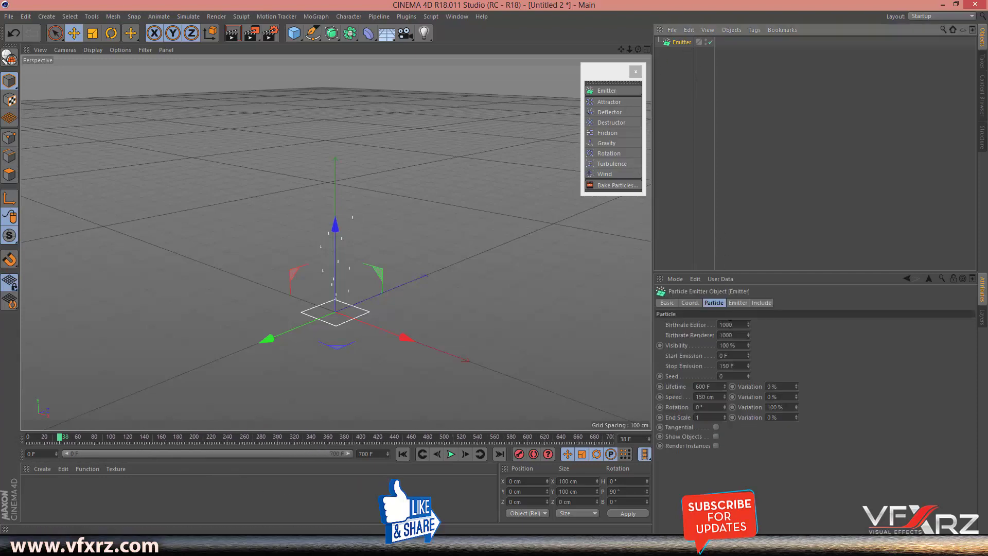
pyautogui.click(729, 366)
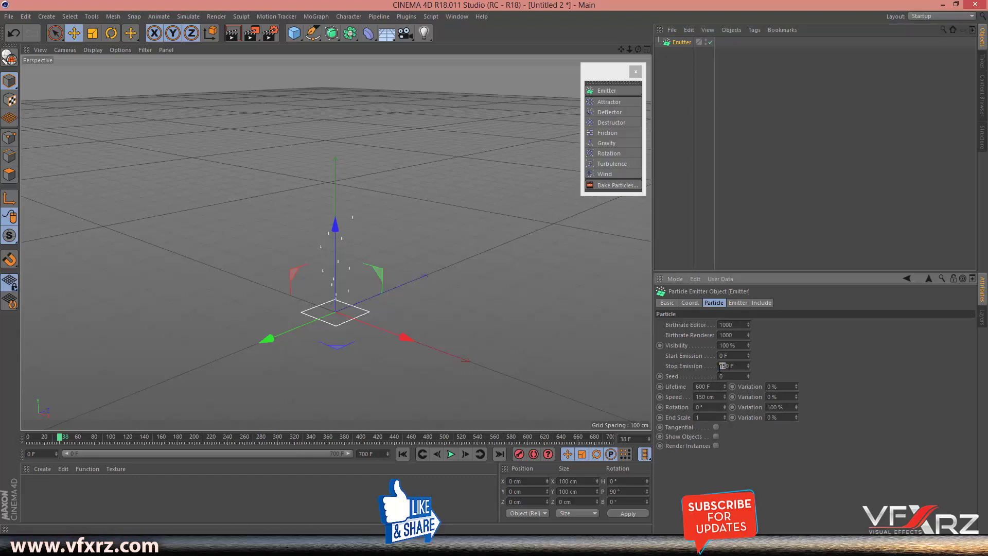
pyautogui.write('70')
pyautogui.write('20')
pyautogui.click(450, 453)
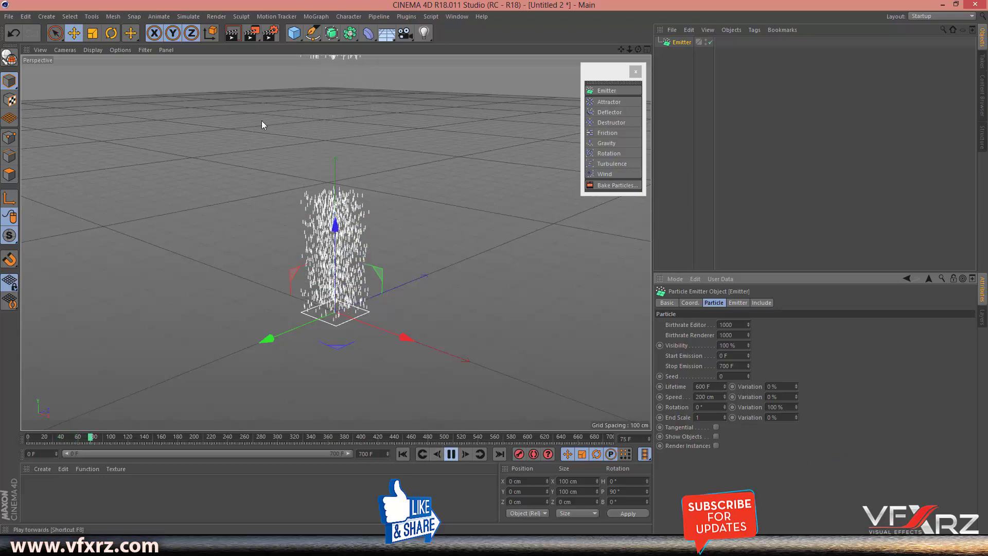
pyautogui.click(453, 455)
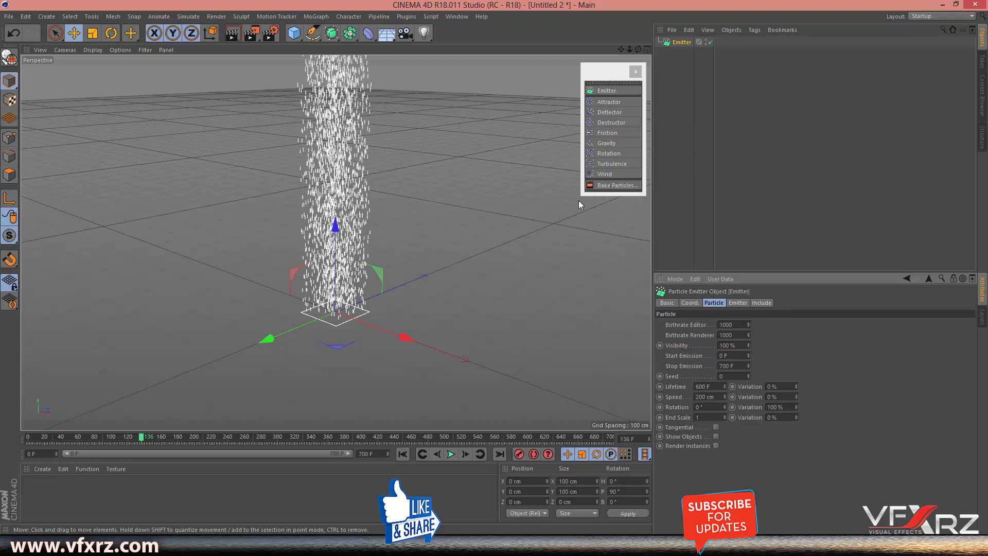
# Add a Turbulence modifier to the particle scene.
pyautogui.click(610, 164)
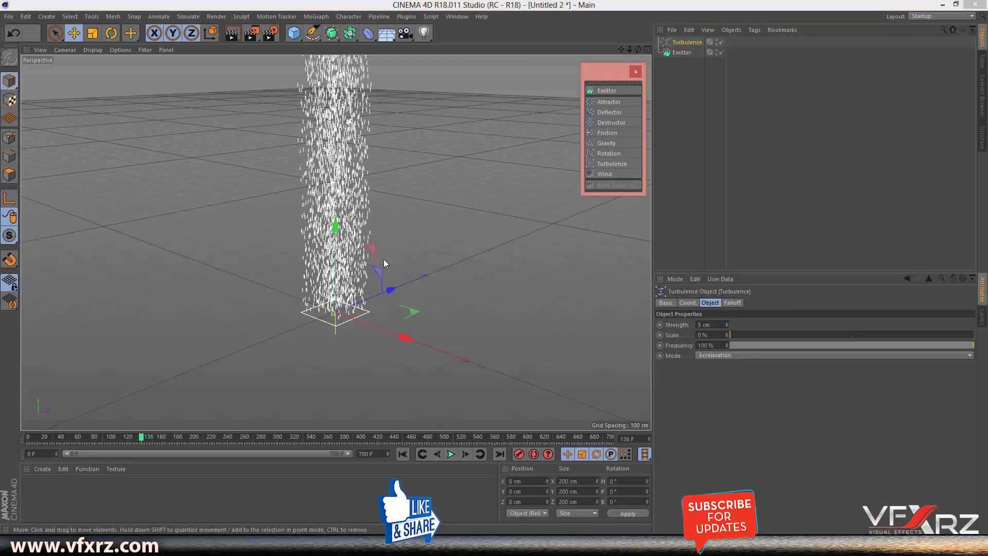
# Raise the Turbulence modifier to about 31 cm on the Y axis and set its strength to 15 cm.
pyautogui.moveTo(638, 49); pyautogui.dragTo(642, 58)
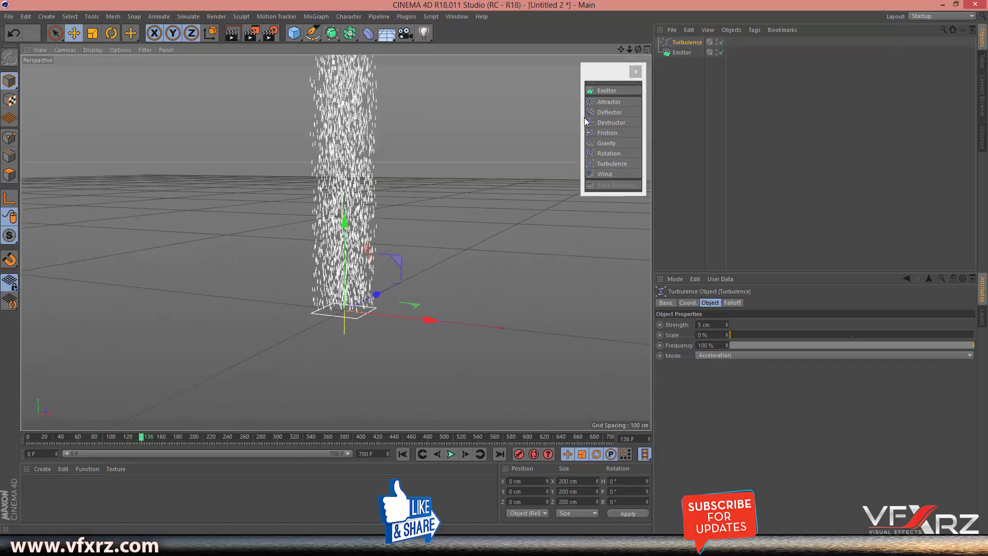
pyautogui.moveTo(344, 276); pyautogui.dragTo(346, 264)
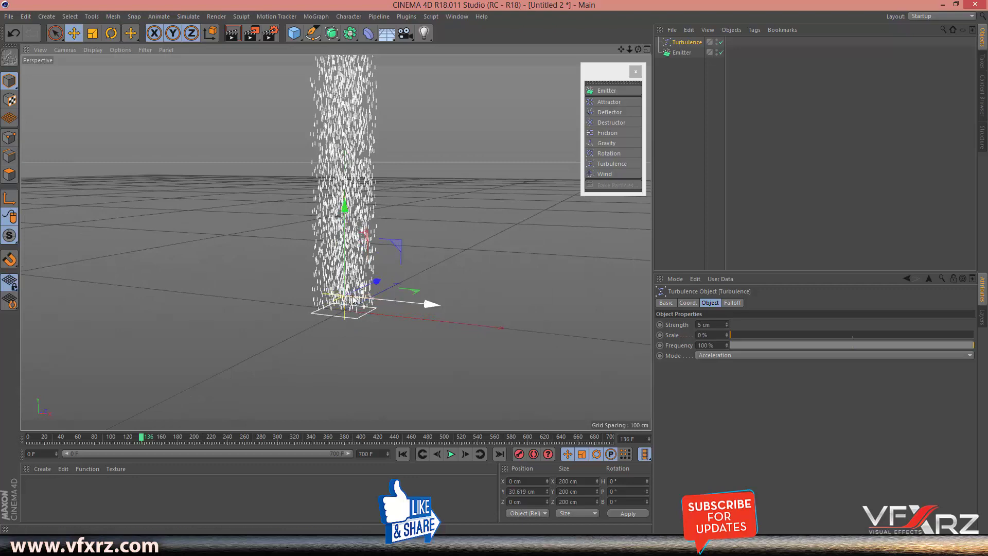
pyautogui.scroll(3, 340, 298)
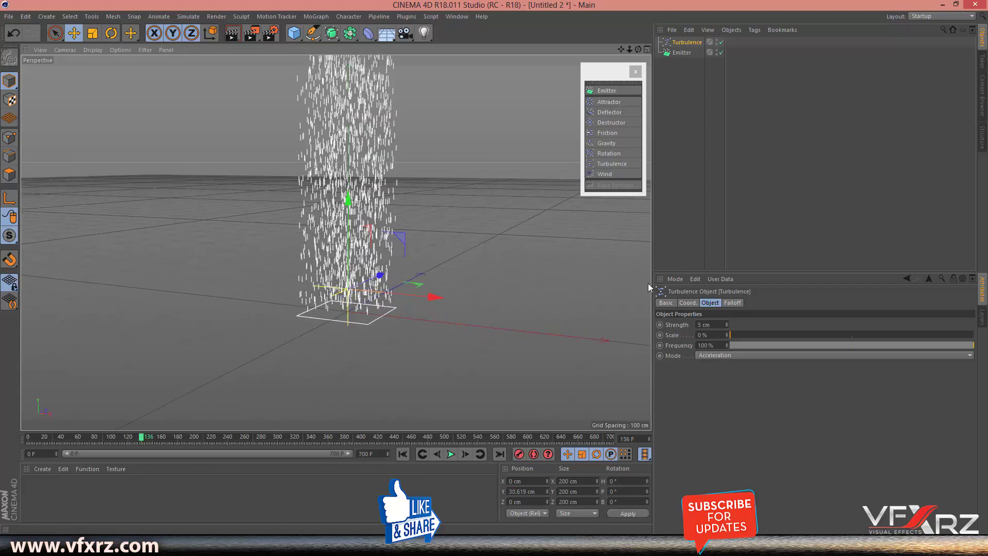
pyautogui.click(716, 325)
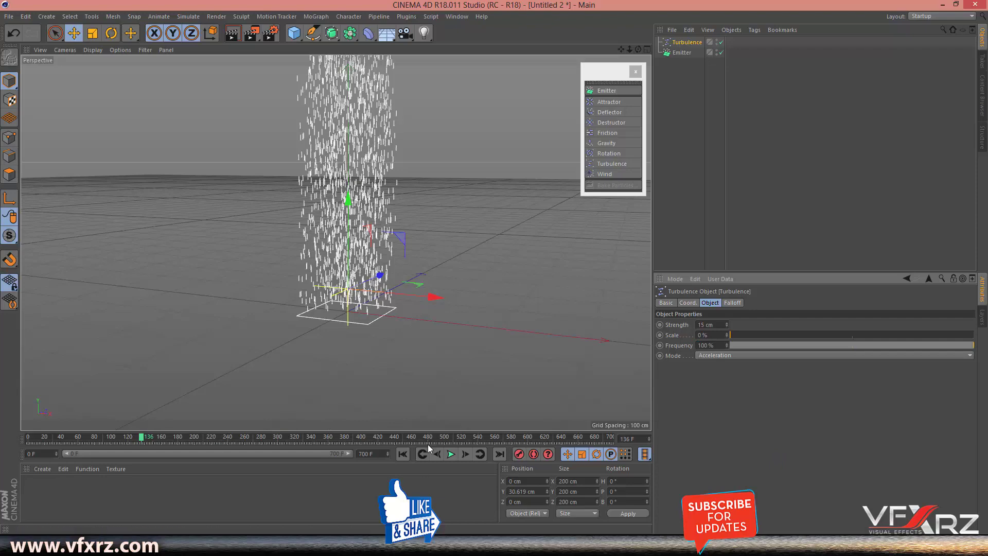
# Play the animation from the first frame and examine how the turbulence scatters the particle stream.
pyautogui.hotkey('shift', 'f')
pyautogui.click(451, 454)
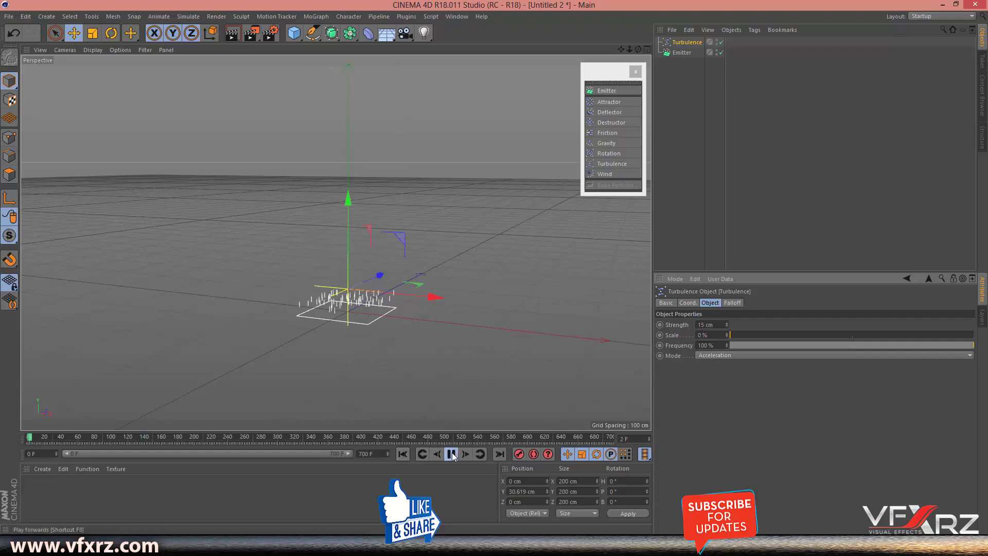
pyautogui.scroll(-2, 412, 155)
pyautogui.scroll(-4, 407, 164)
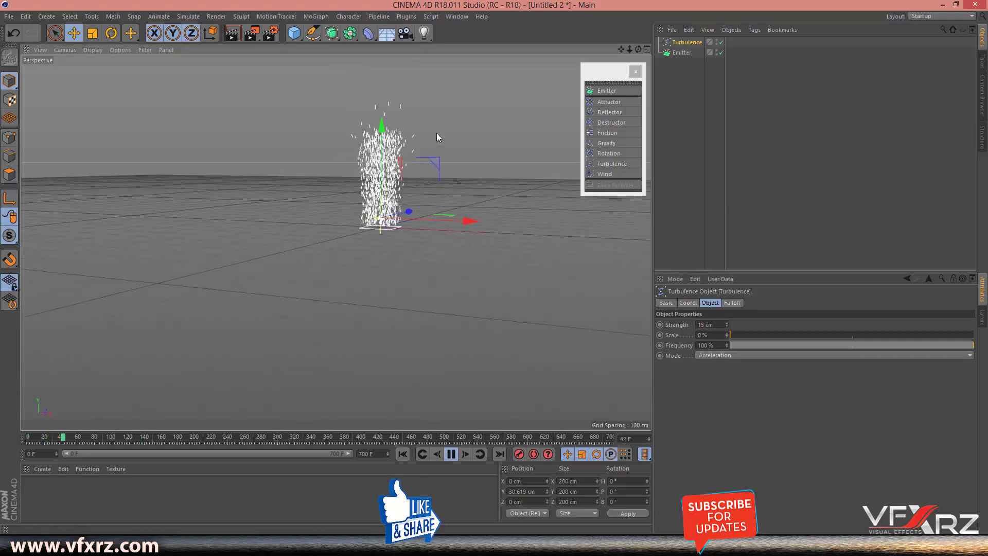
pyautogui.moveTo(618, 48); pyautogui.dragTo(385, 257)
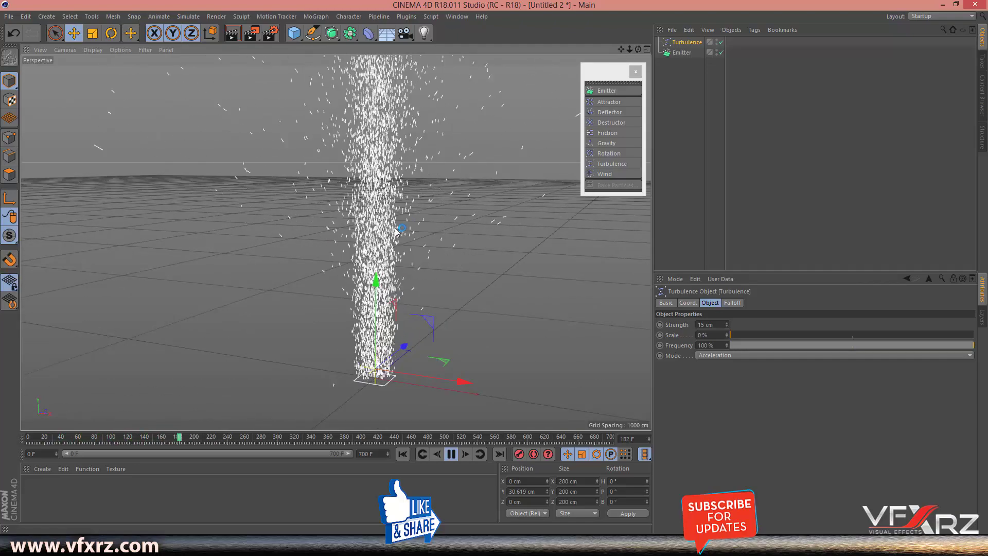
pyautogui.click(451, 454)
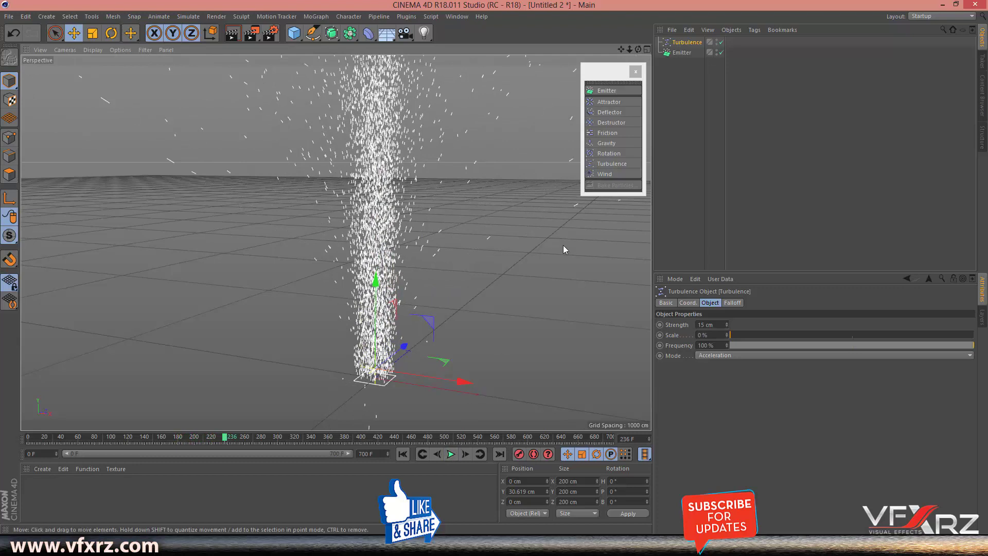
# Add a Rotation modifier to the scene and preview its effect on the particles from the first frame.
pyautogui.click(609, 153)
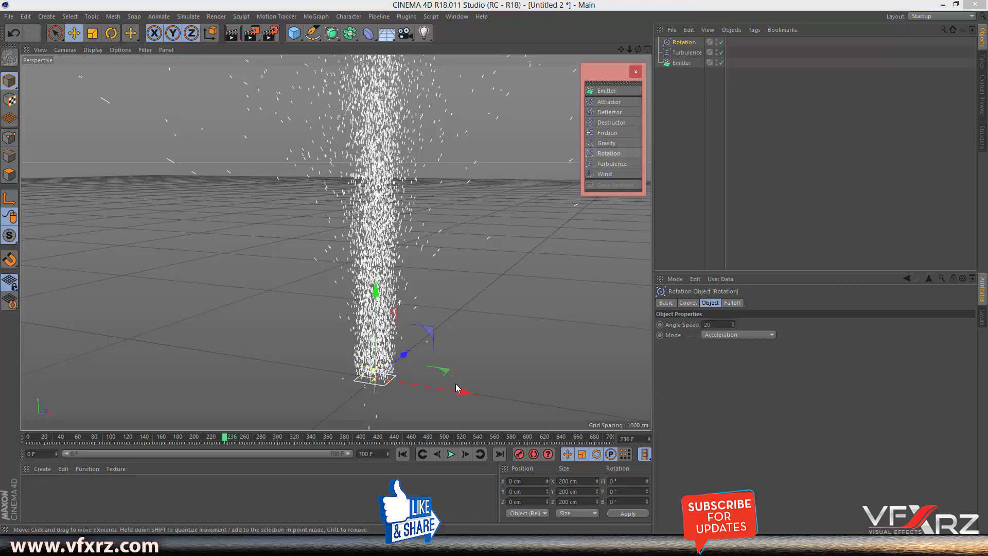
pyautogui.click(403, 454)
pyautogui.click(452, 456)
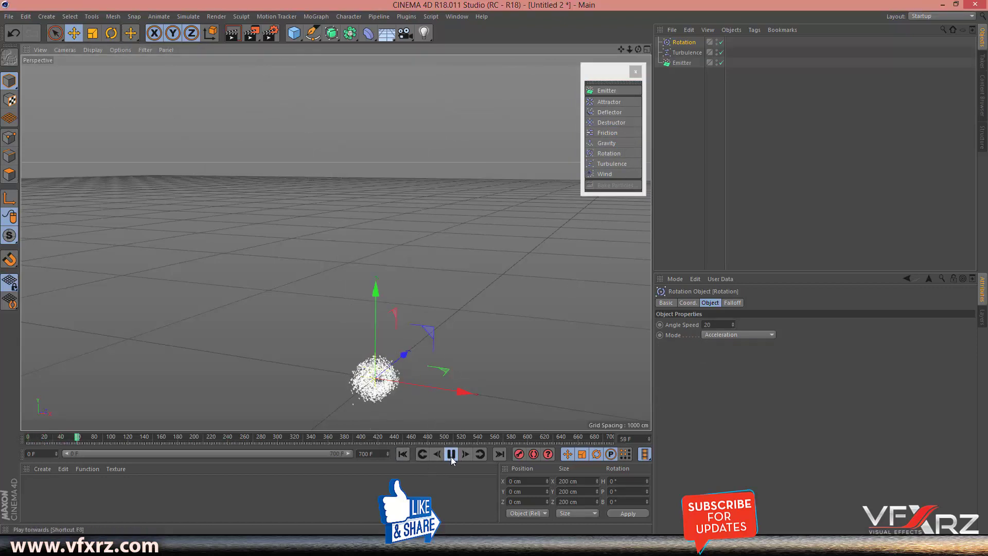
pyautogui.click(452, 454)
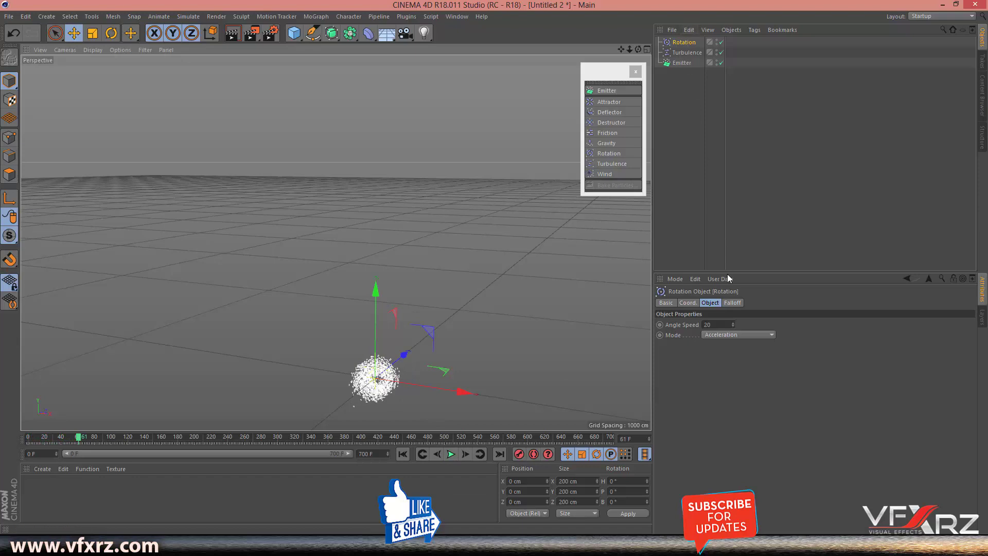
# Set the Rotation modifier's pitch rotation (R.P) to 90° and preview the particle stream from the first frame.
pyautogui.click(694, 303)
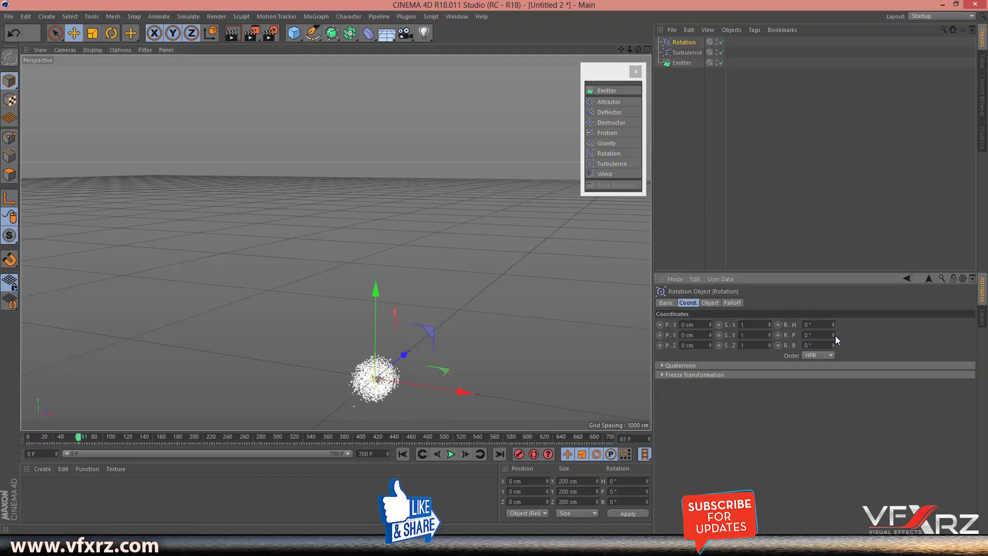
pyautogui.hotkey('ctrl', 'z')
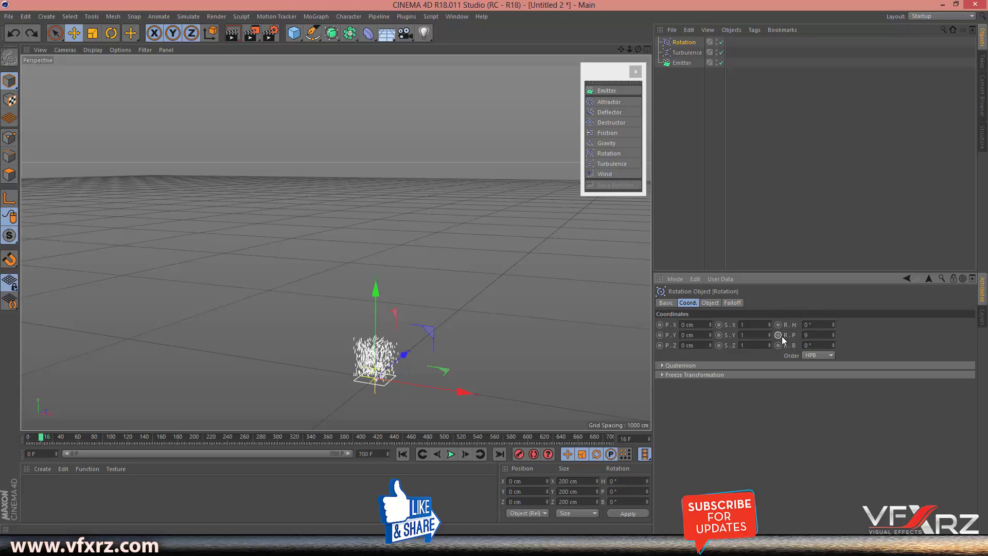
pyautogui.write('0')
pyautogui.press('Return')
pyautogui.click(402, 454)
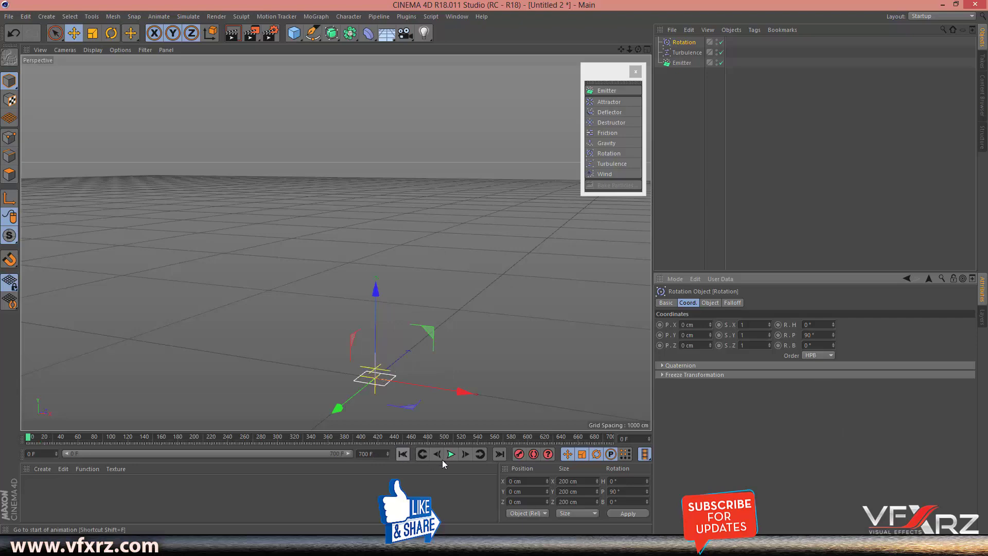
pyautogui.click(450, 454)
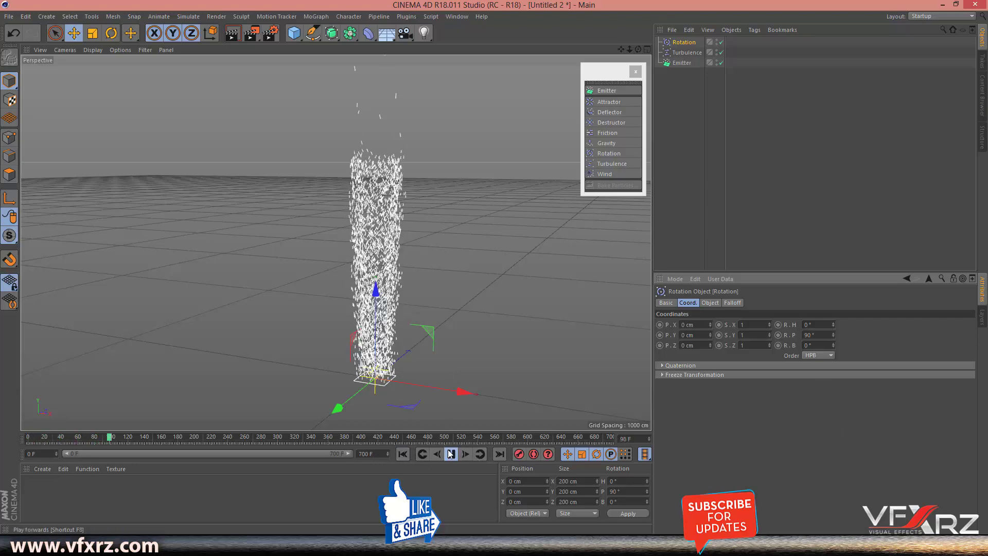
pyautogui.press('F8')
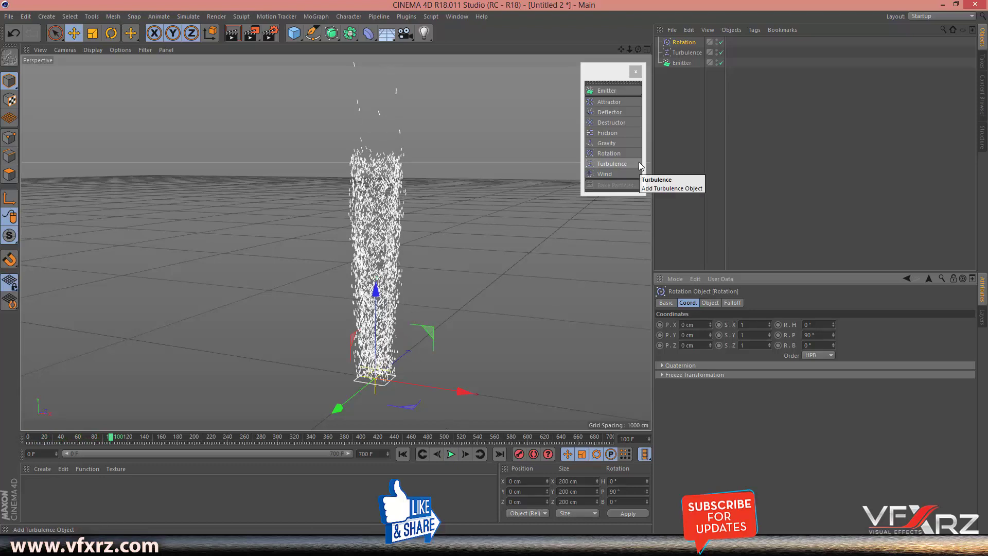
# Add a Friction modifier, raise it to about 559 cm on the Y axis and show its object properties.
pyautogui.click(617, 134)
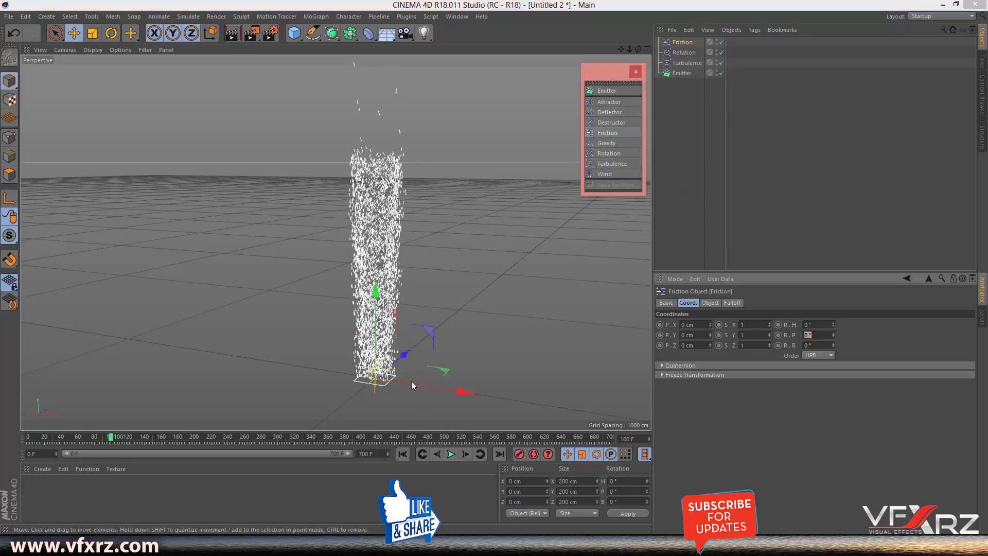
pyautogui.moveTo(378, 314); pyautogui.dragTo(376, 127)
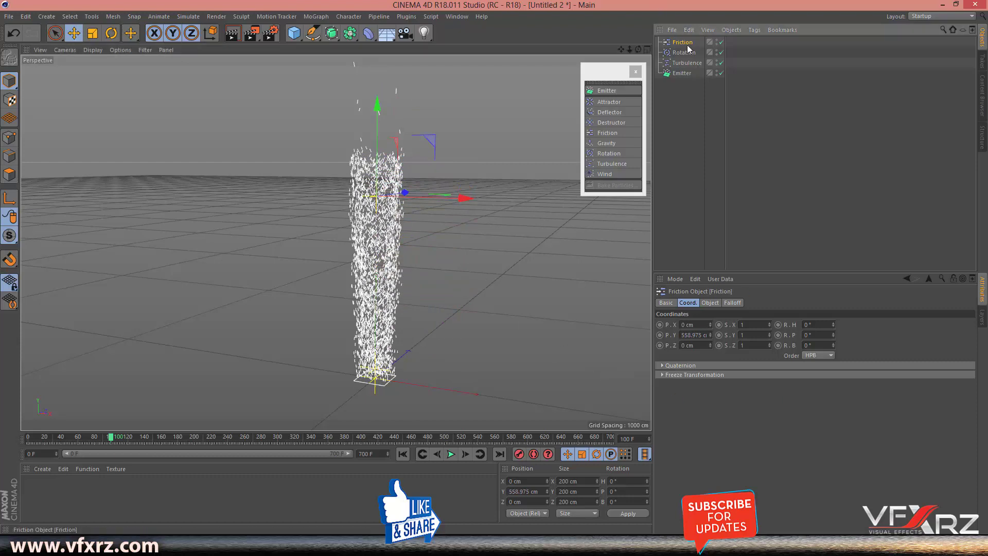
pyautogui.click(709, 303)
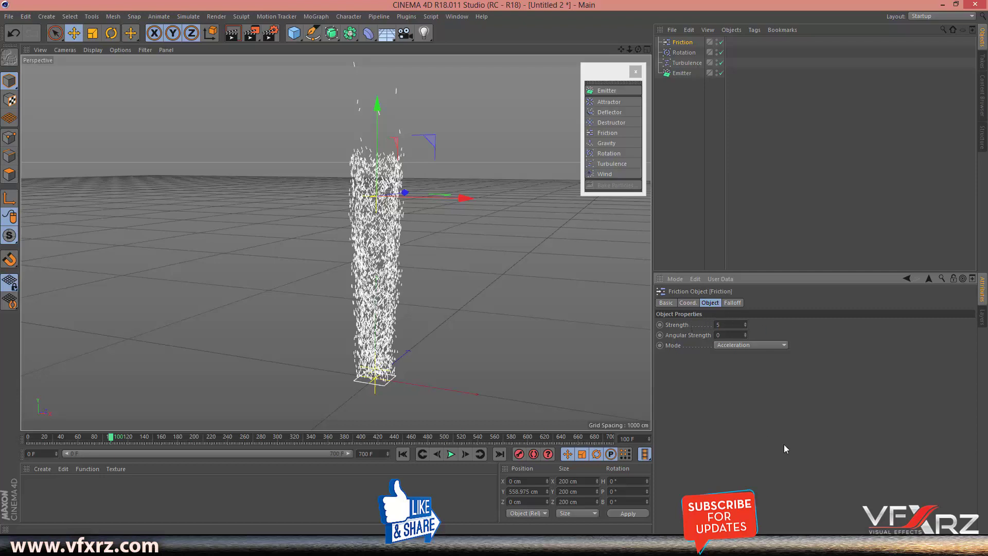
# Play the animation from the first frame and examine the particle column's shape under the Friction modifier.
pyautogui.click(403, 454)
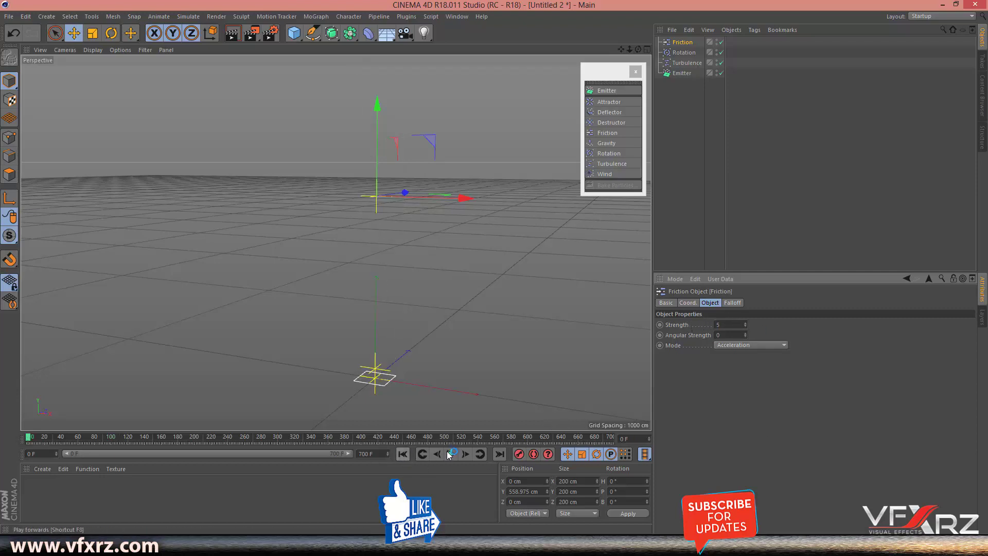
pyautogui.click(451, 454)
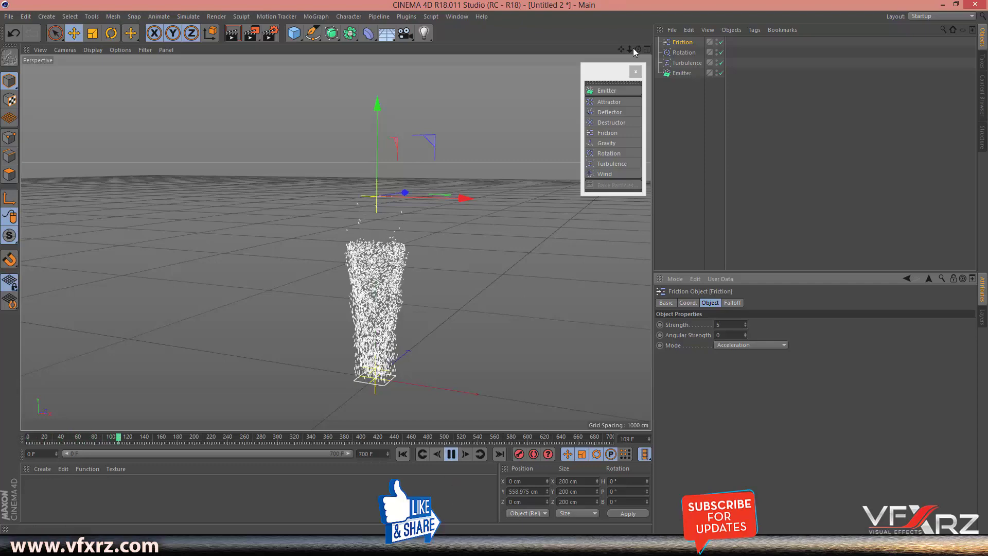
pyautogui.moveTo(634, 52); pyautogui.dragTo(547, 119)
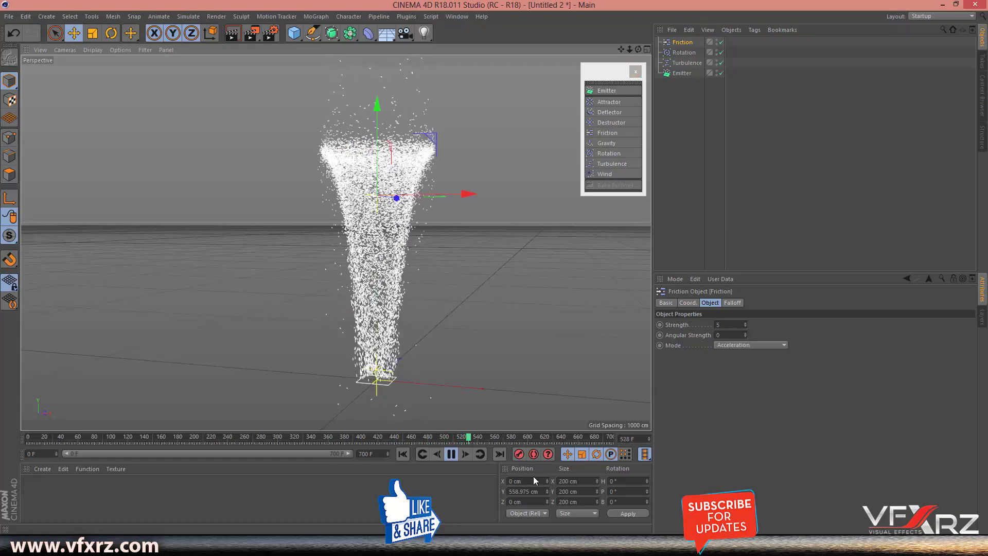
pyautogui.click(451, 454)
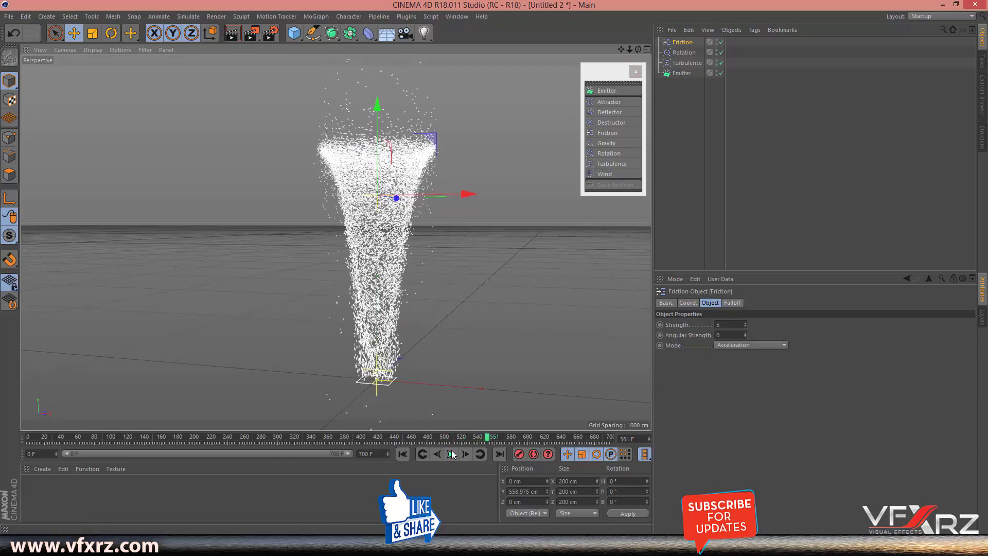
# Add a Destructor modifier at about 840 cm on the Y axis and scale it uniformly to about 509 cm per side.
pyautogui.click(629, 123)
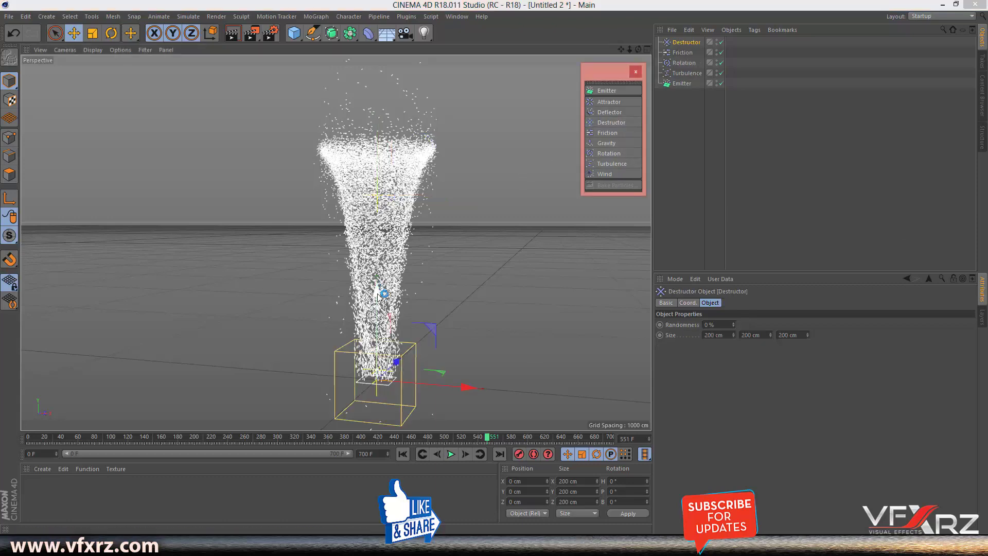
pyautogui.moveTo(380, 297); pyautogui.dragTo(379, 50)
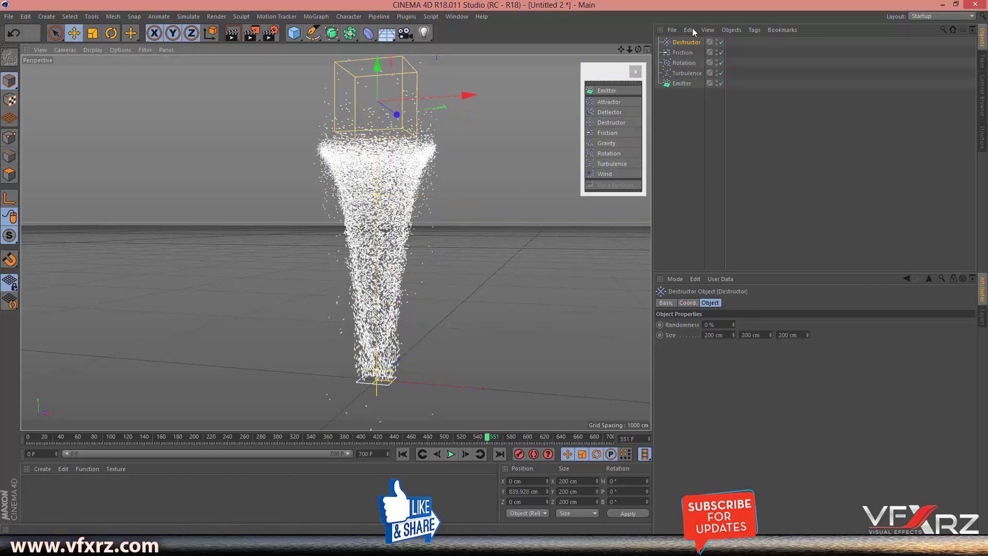
pyautogui.moveTo(638, 50); pyautogui.dragTo(665, 117)
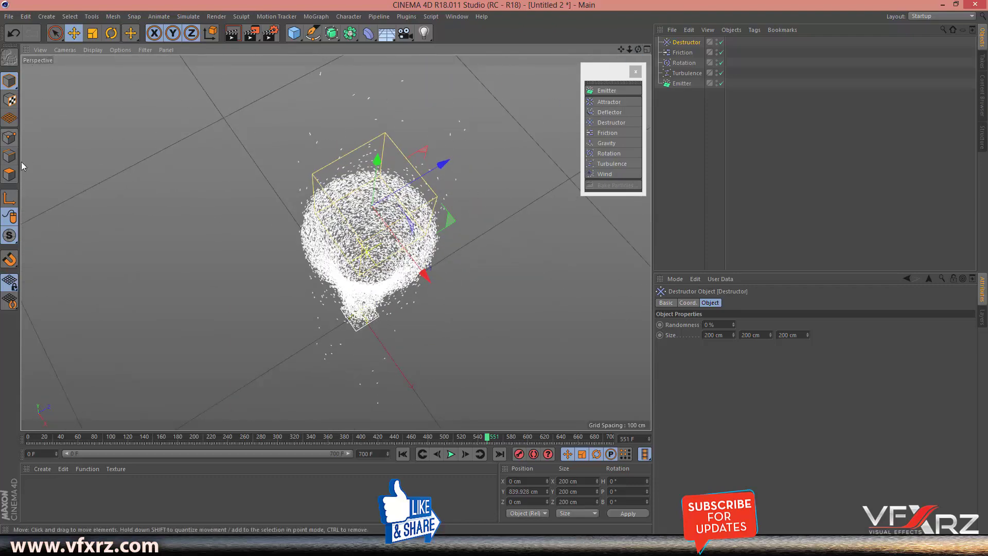
pyautogui.click(92, 33)
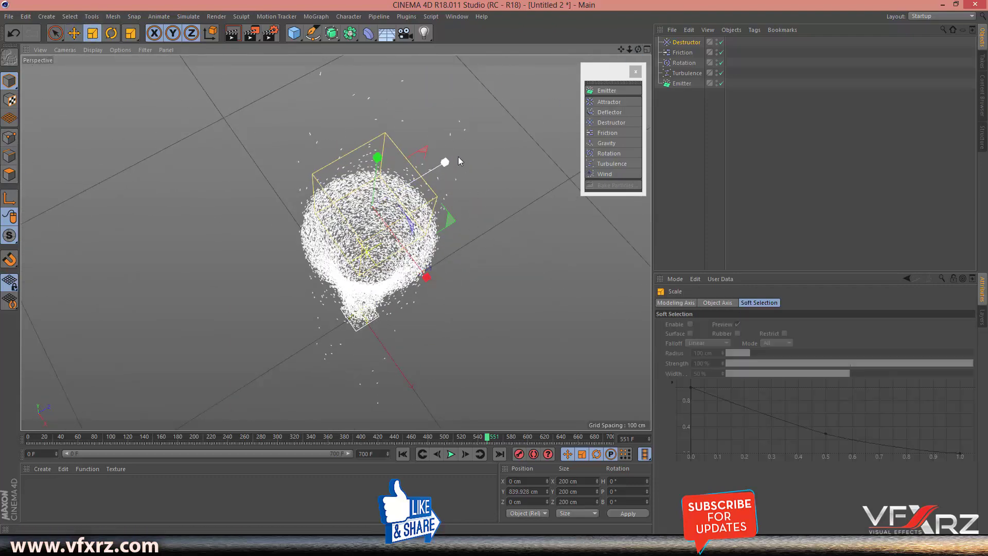
pyautogui.moveTo(456, 158); pyautogui.dragTo(592, 98)
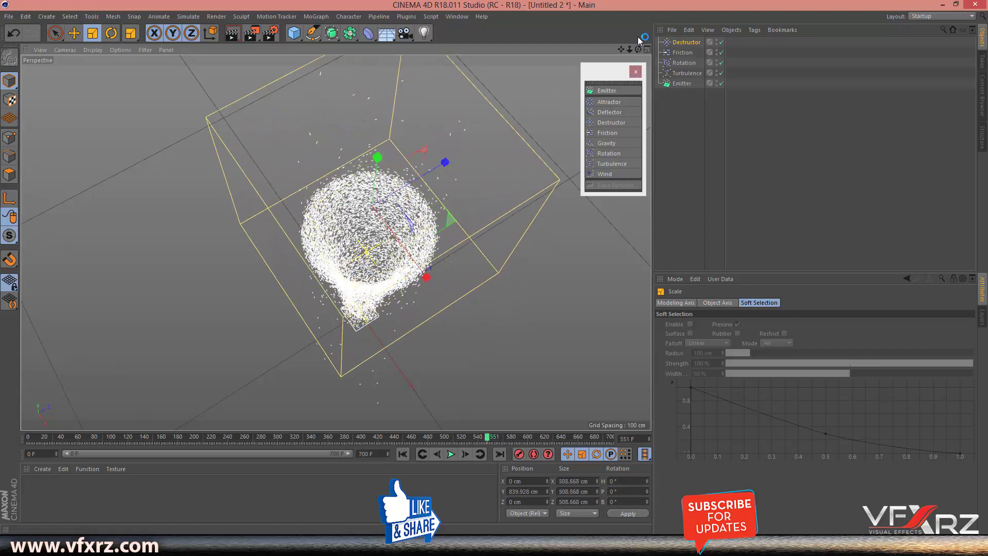
# Raise the enlarged Destructor to about 1169 cm on the Y axis, above the particle funnel.
pyautogui.moveTo(638, 49); pyautogui.dragTo(645, 40)
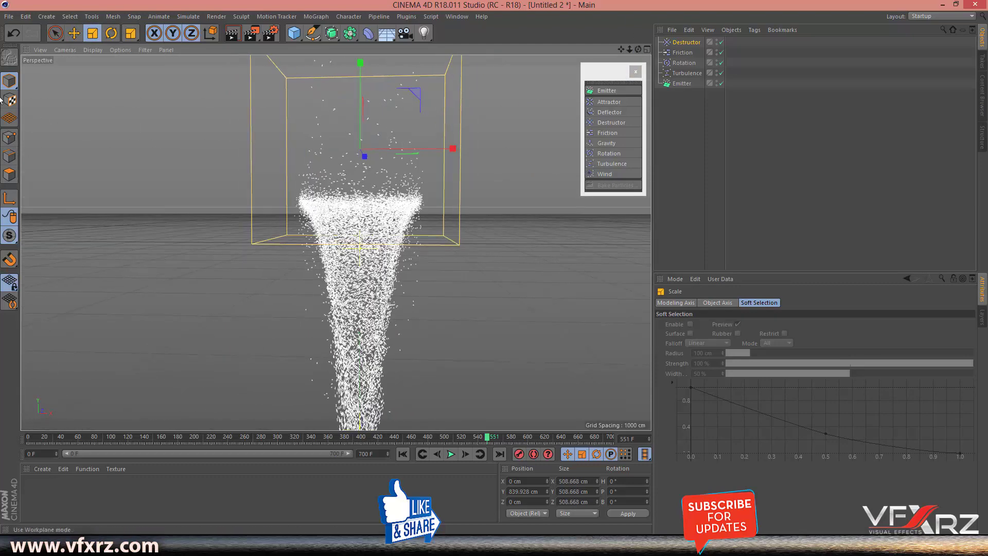
pyautogui.click(76, 34)
pyautogui.moveTo(364, 110); pyautogui.dragTo(363, 95)
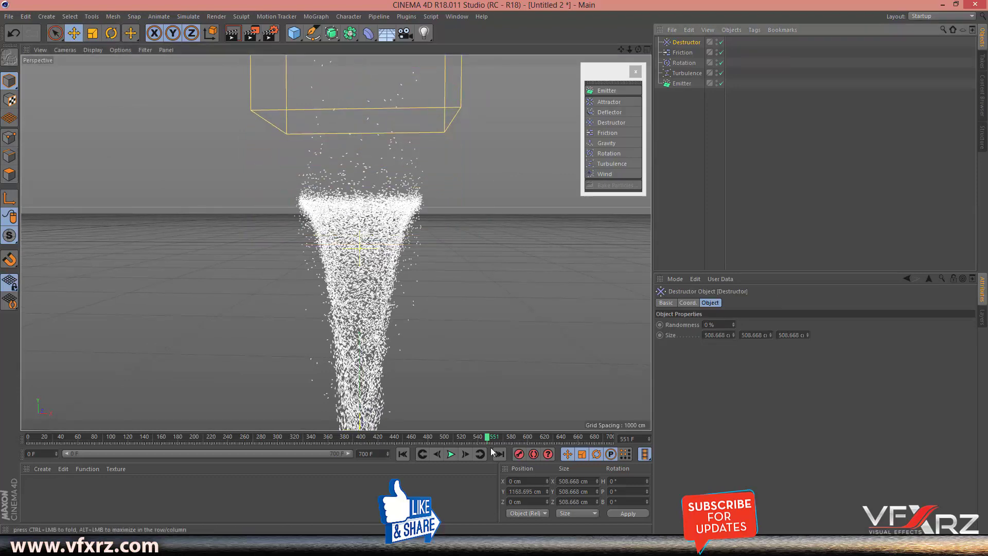
# Replay the animation from the first frame and examine the particles rising toward the Destructor.
pyautogui.click(451, 455)
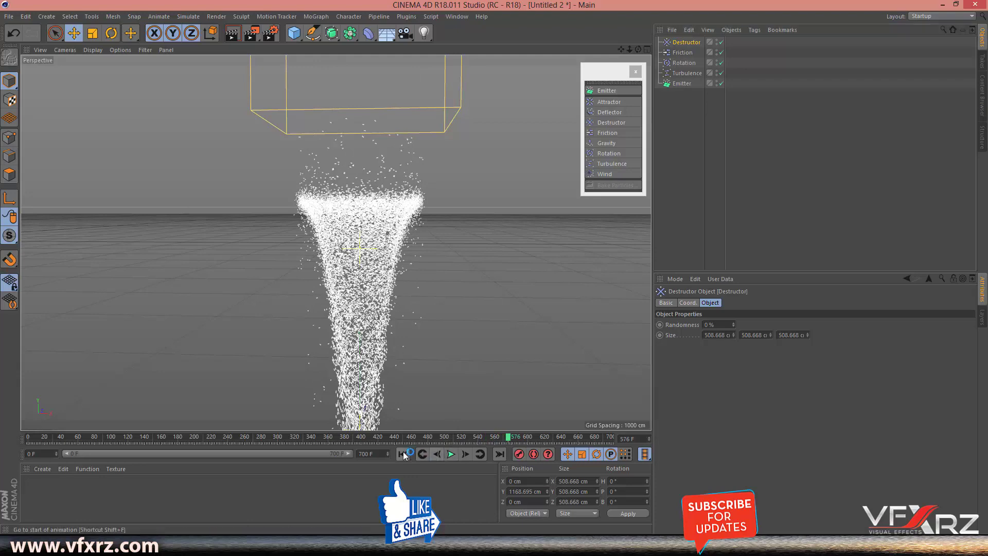
pyautogui.click(405, 455)
pyautogui.click(452, 455)
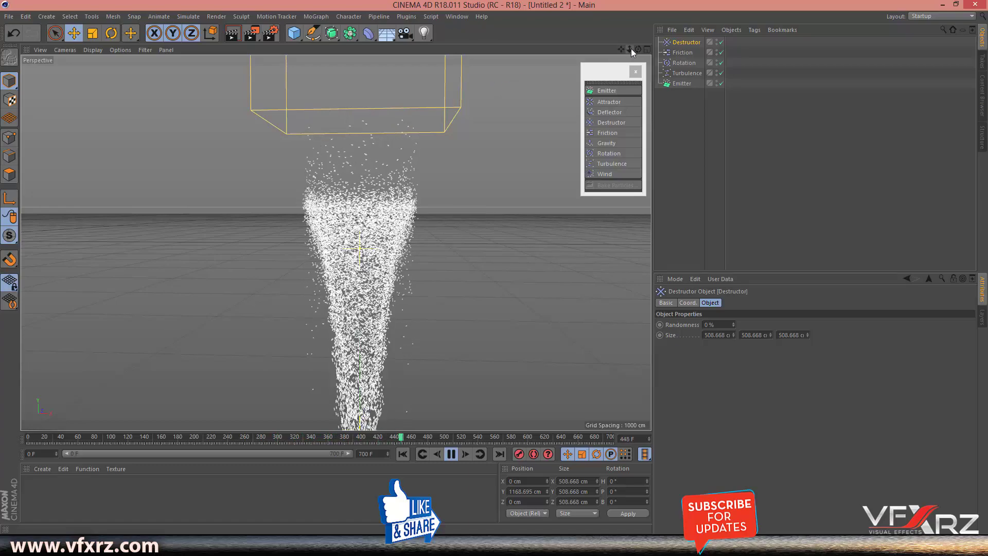
pyautogui.moveTo(631, 48); pyautogui.dragTo(600, 51)
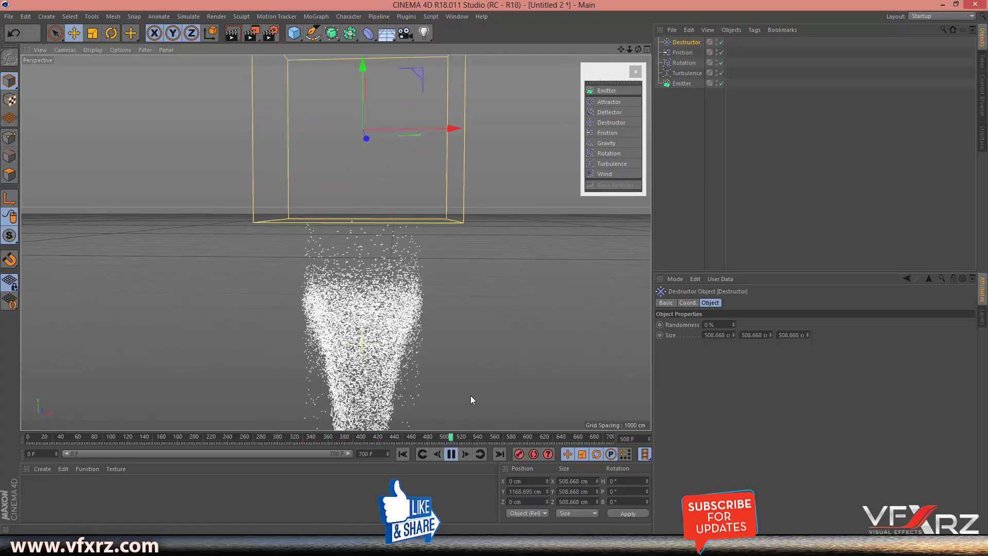
pyautogui.moveTo(449, 437); pyautogui.dragTo(394, 432)
pyautogui.click(450, 456)
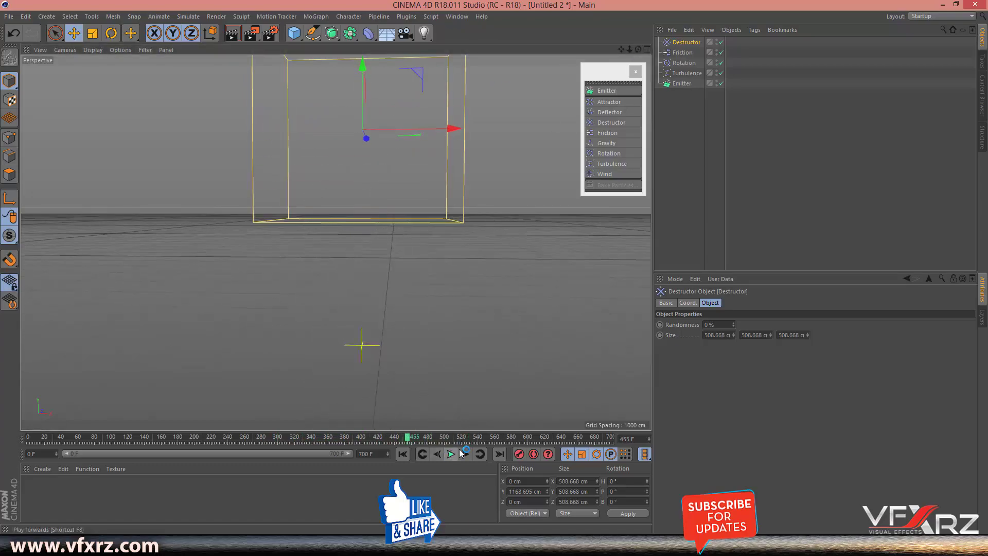
pyautogui.moveTo(631, 48); pyautogui.dragTo(336, 245)
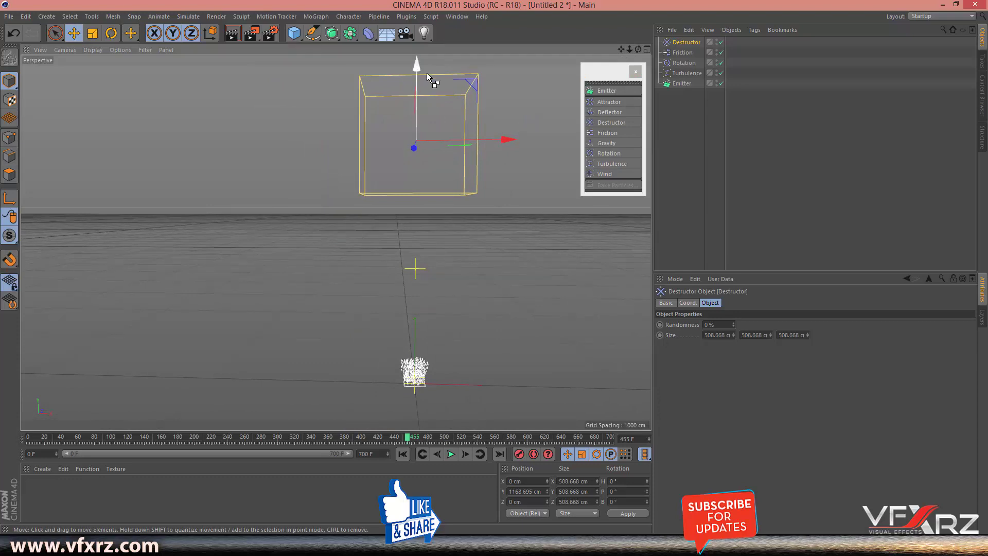
# Duplicate the Destructor and place the copy just below the emitter at about -266 cm on the Y axis.
pyautogui.keyDown('ctrl'); pyautogui.moveTo(415, 65); pyautogui.dragTo(398, 376); pyautogui.keyUp('ctrl')
pyautogui.moveTo(621, 50); pyautogui.dragTo(419, 260)
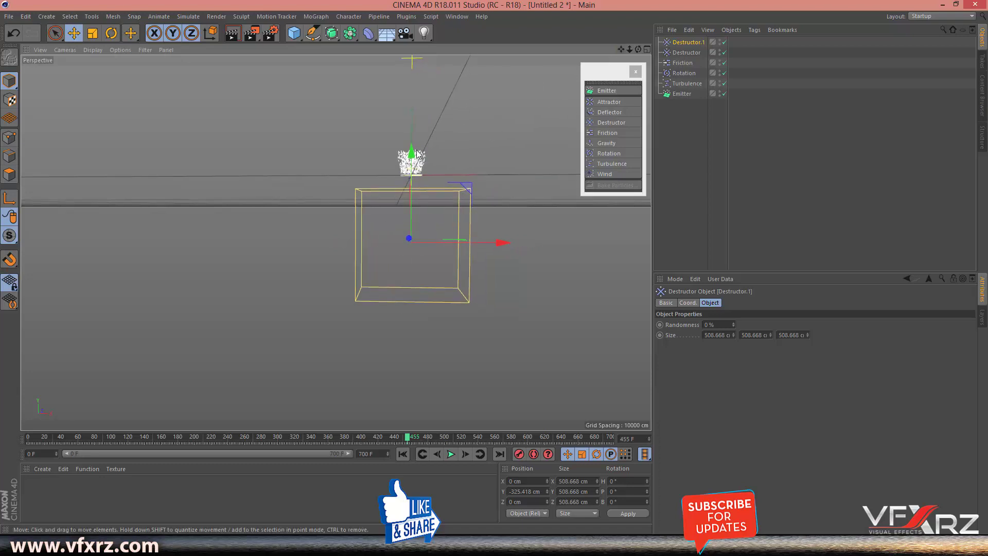
pyautogui.moveTo(418, 153); pyautogui.dragTo(407, 140)
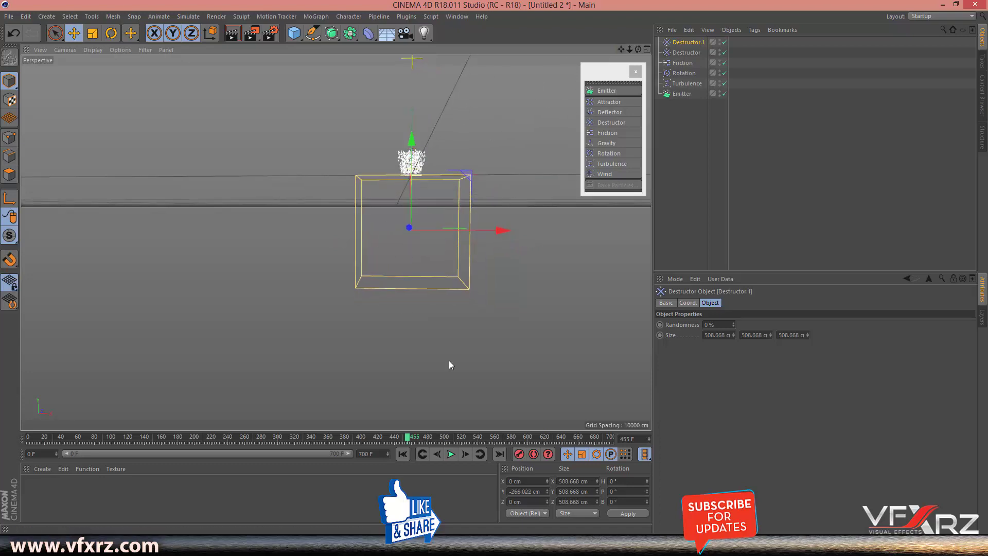
# Play the animation from the first frame and examine the particle column between the two Destructors.
pyautogui.click(403, 454)
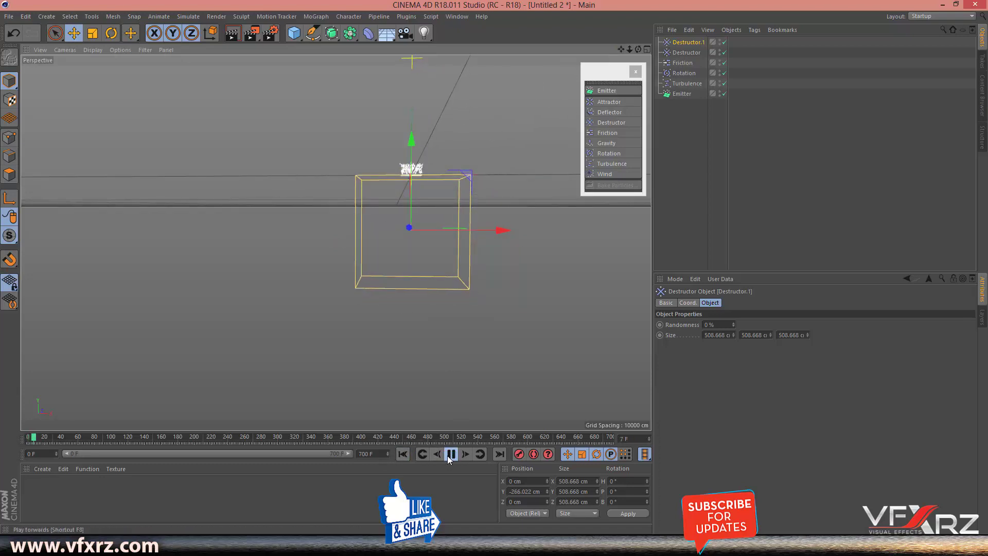
pyautogui.moveTo(629, 48); pyautogui.dragTo(454, 278)
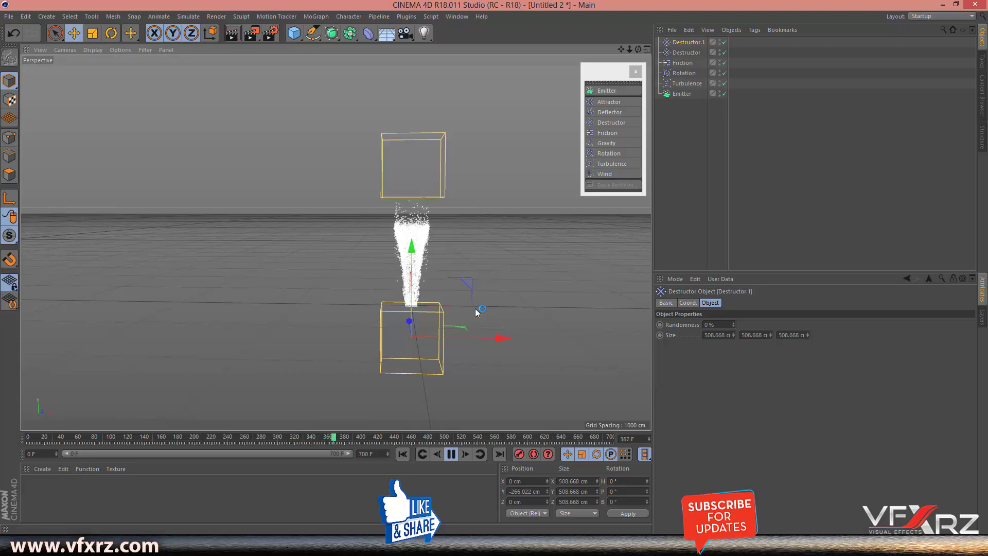
pyautogui.click(456, 454)
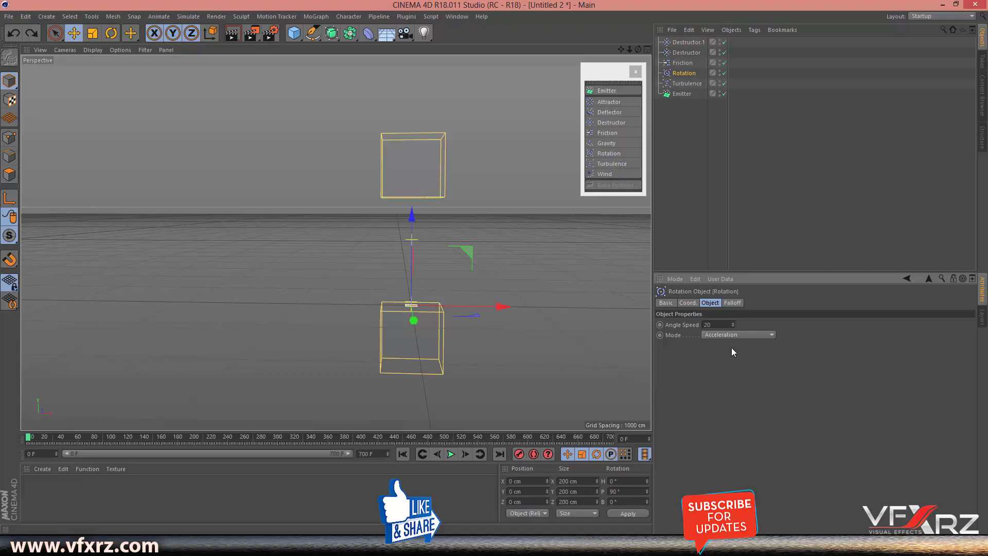
# Set the Rotation modifier's Angle Speed to 40 and play the animation to frame 451 to check the funnel shape.
pyautogui.click(713, 324)
pyautogui.click(683, 79)
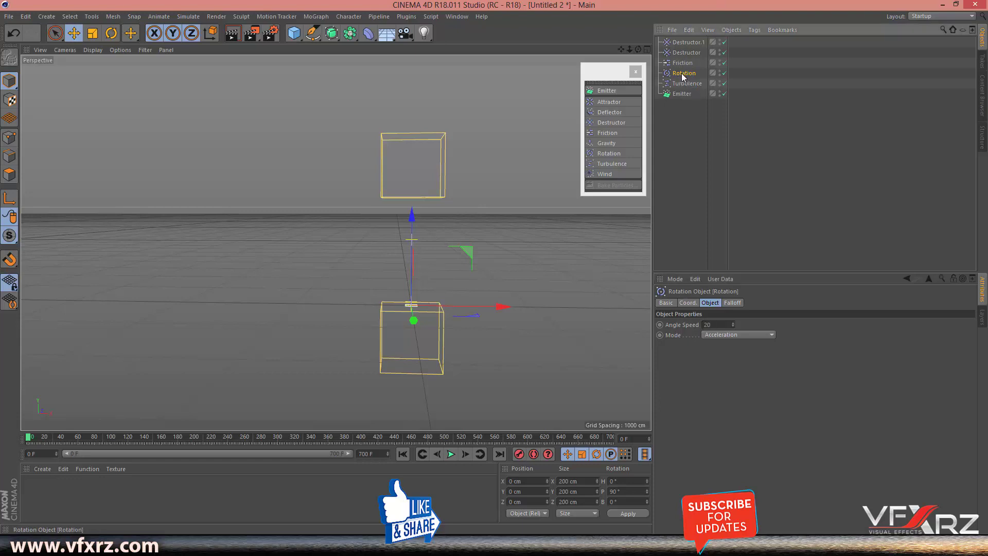
pyautogui.click(708, 324)
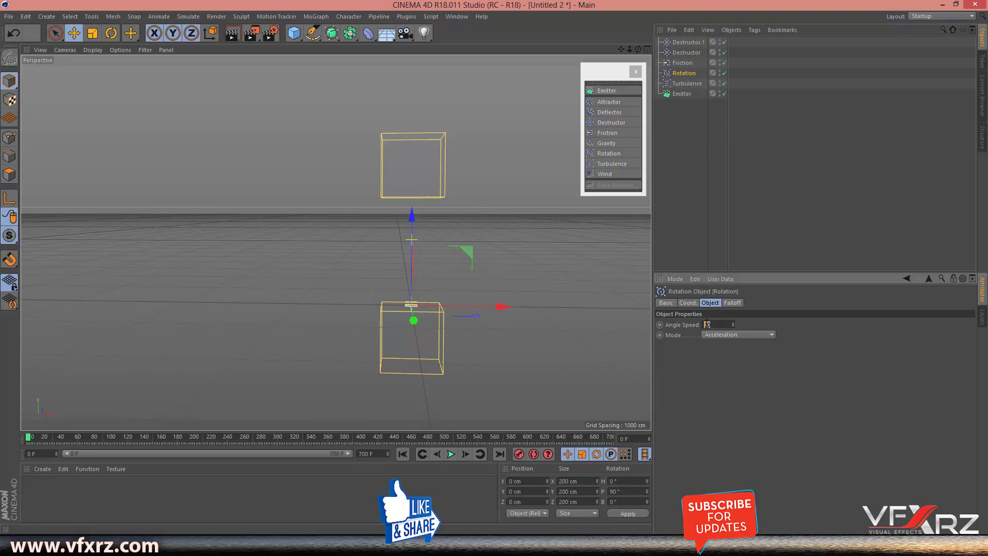
pyautogui.write('40')
pyautogui.press('Return')
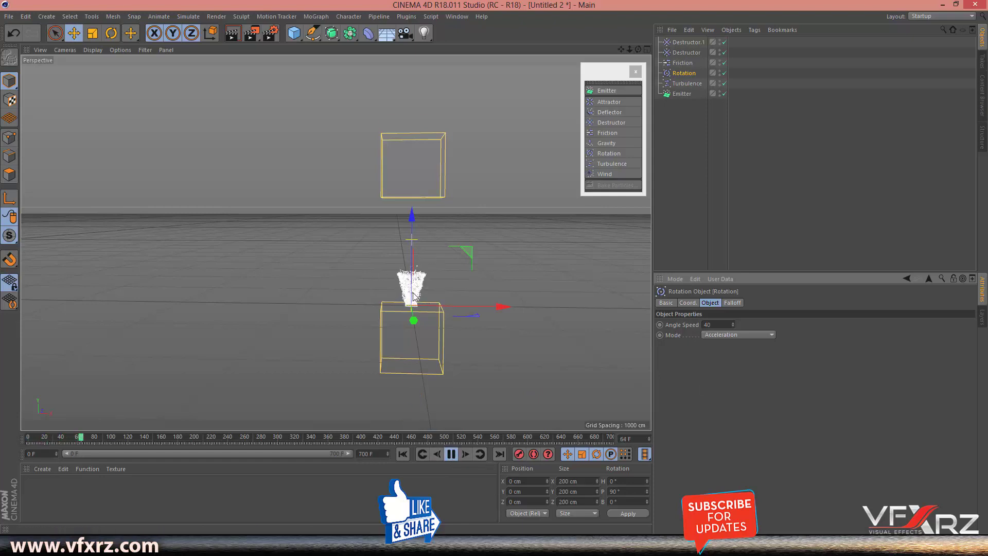
pyautogui.scroll(2, 413, 296)
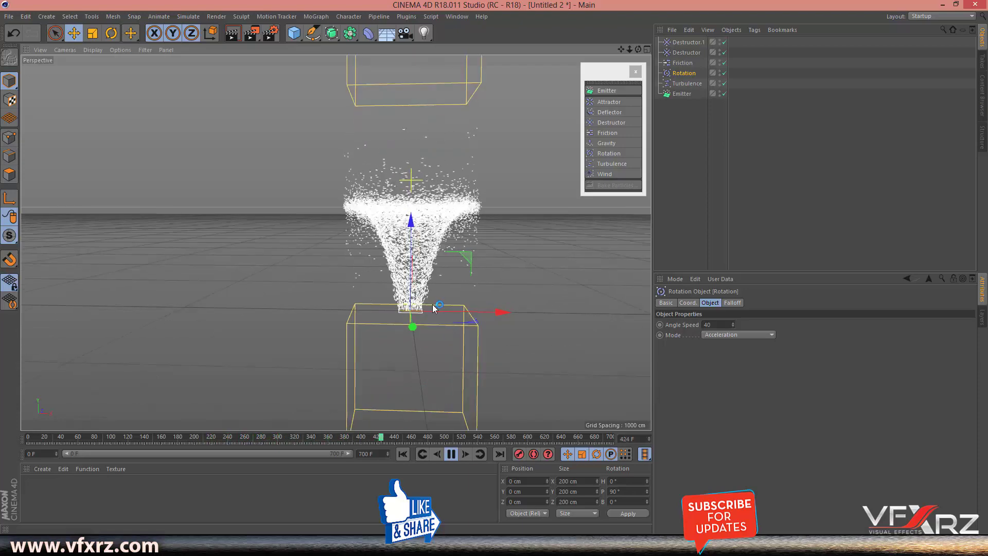
pyautogui.click(457, 455)
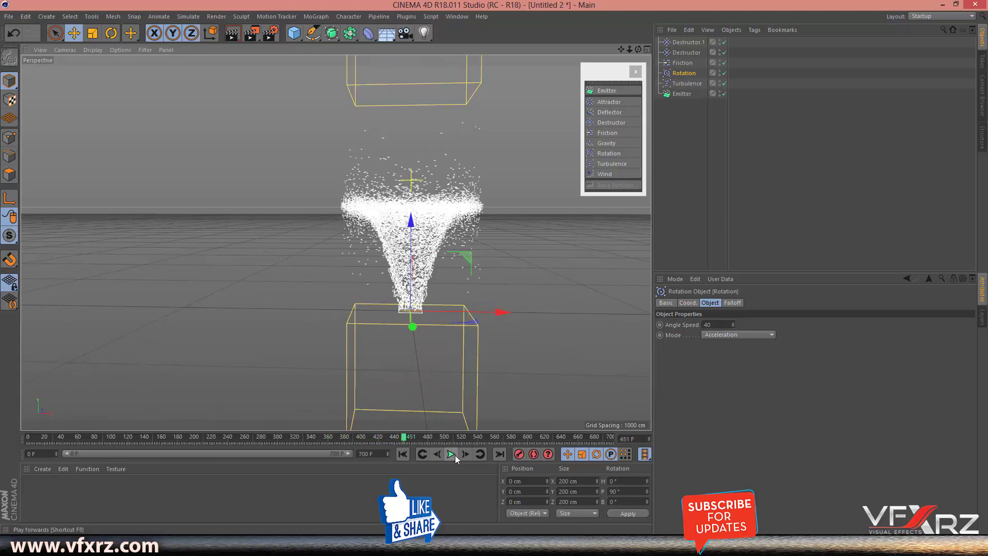
# Create a PyroCluster material and a PyroCluster - VolumeTracer material.
pyautogui.click(43, 473)
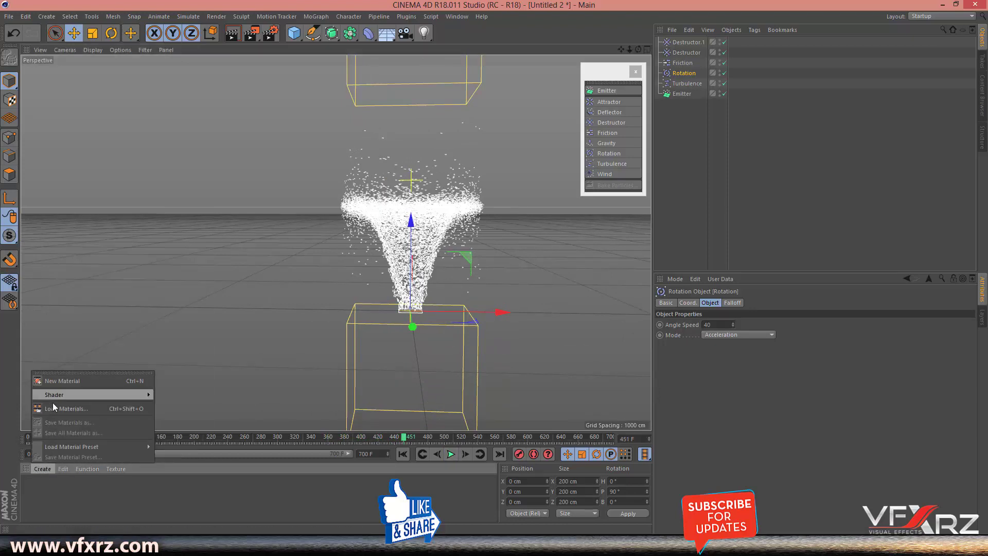
pyautogui.moveTo(53, 397)
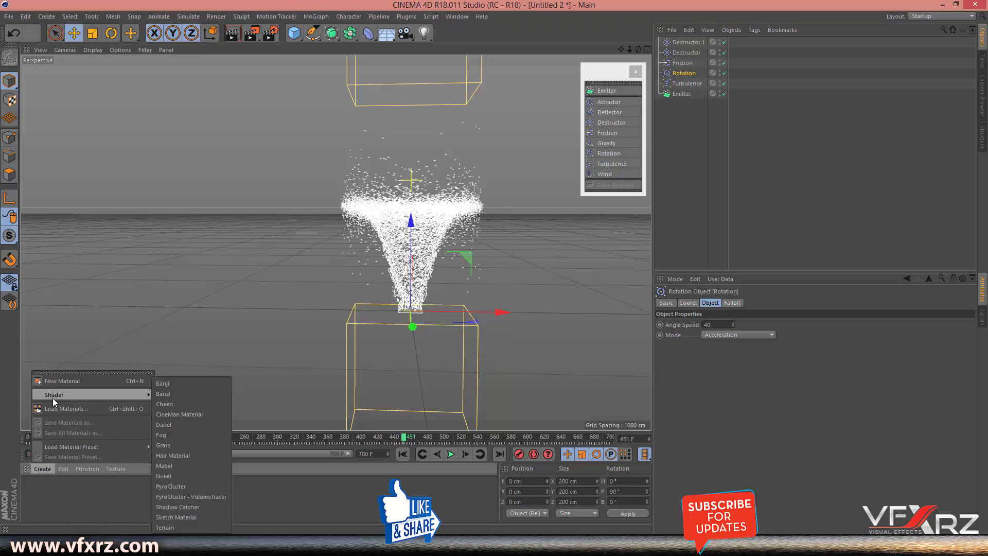
pyautogui.click(179, 488)
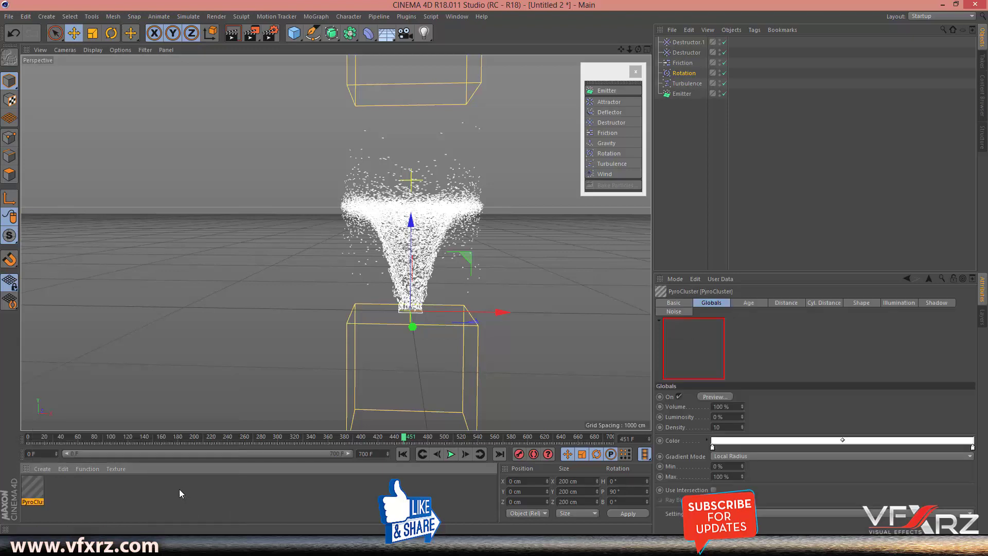
pyautogui.click(48, 470)
pyautogui.moveTo(76, 396)
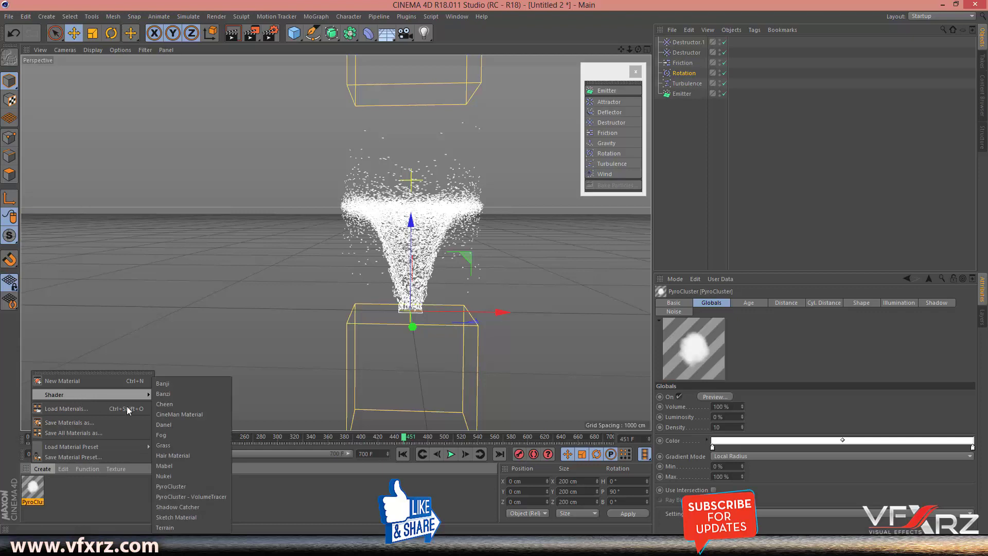
pyautogui.click(220, 496)
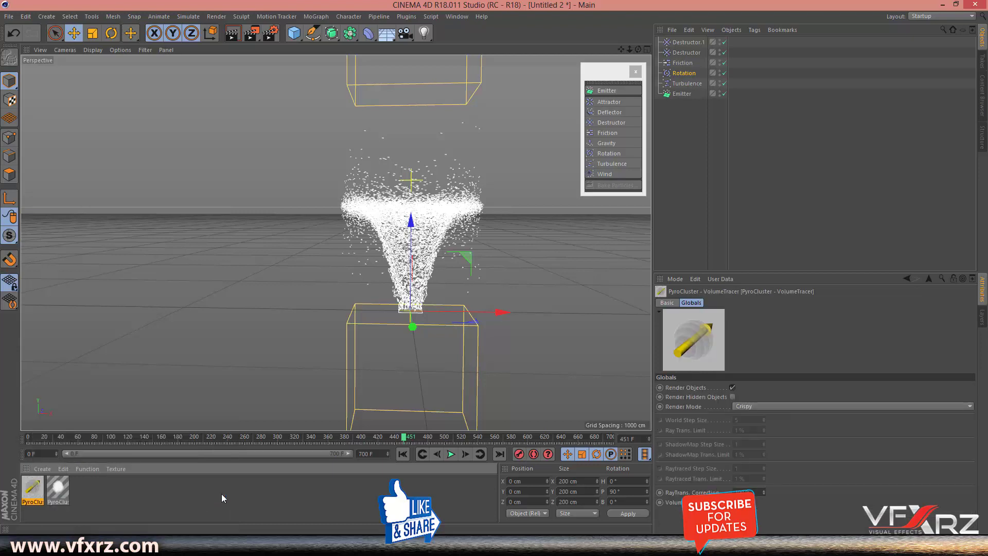
# Add an Environment object to the scene and apply the PyroCluster - VolumeTracer material to it.
pyautogui.click(384, 38)
pyautogui.click(441, 82)
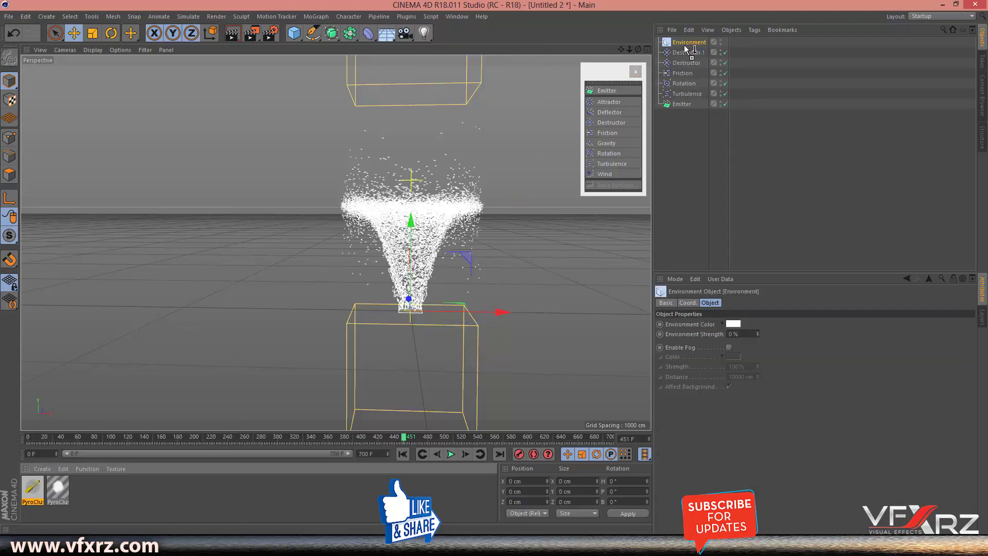
pyautogui.moveTo(687, 49); pyautogui.dragTo(681, 44)
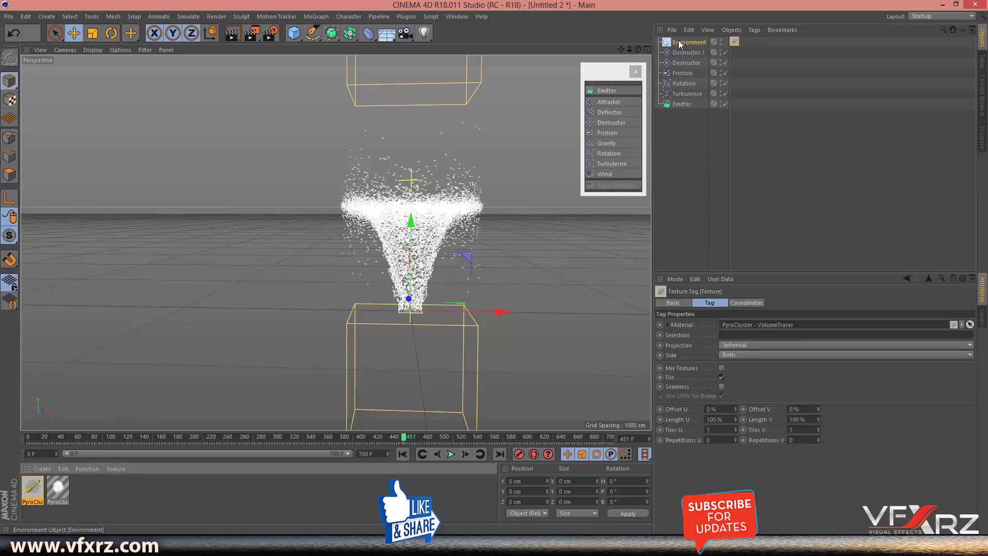
# Change the first colour knot of the PyroCluster material's Globals gradient to near black with a 5% value.
pyautogui.click(64, 491)
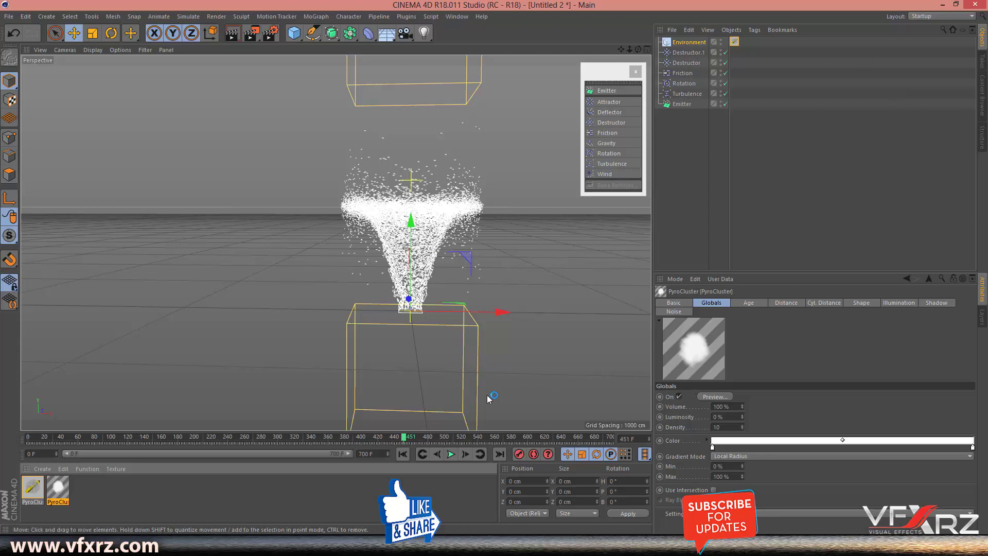
pyautogui.doubleClick(713, 447)
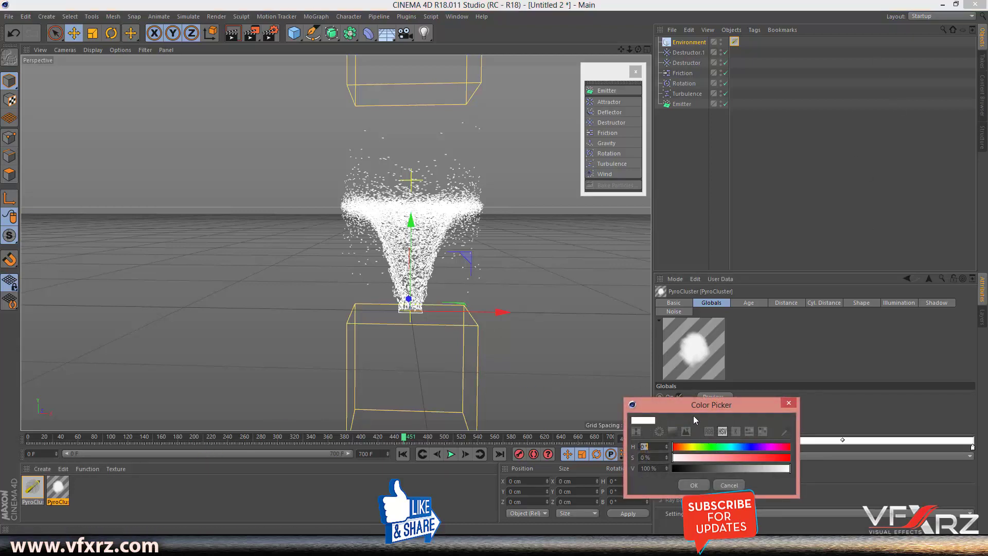
pyautogui.moveTo(705, 401); pyautogui.dragTo(736, 304)
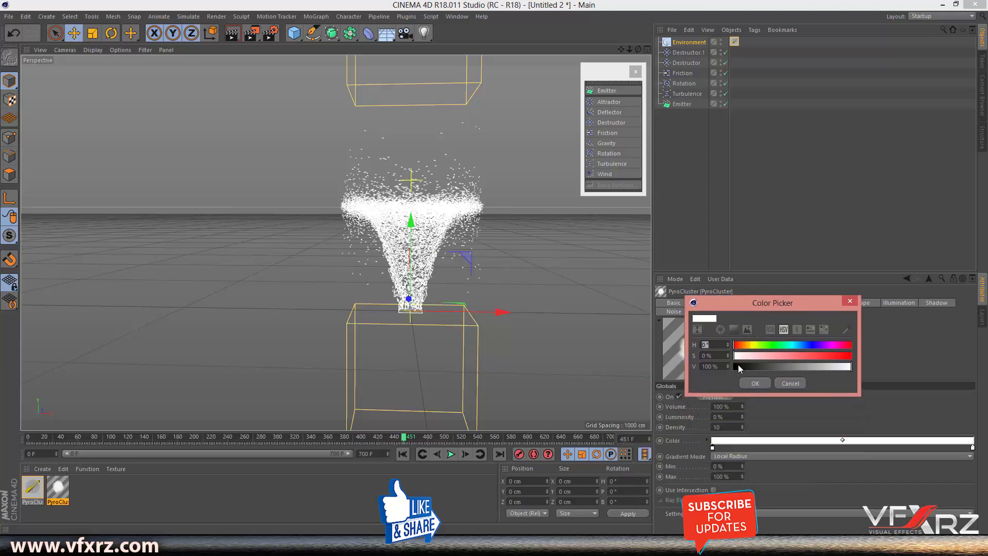
pyautogui.click(740, 366)
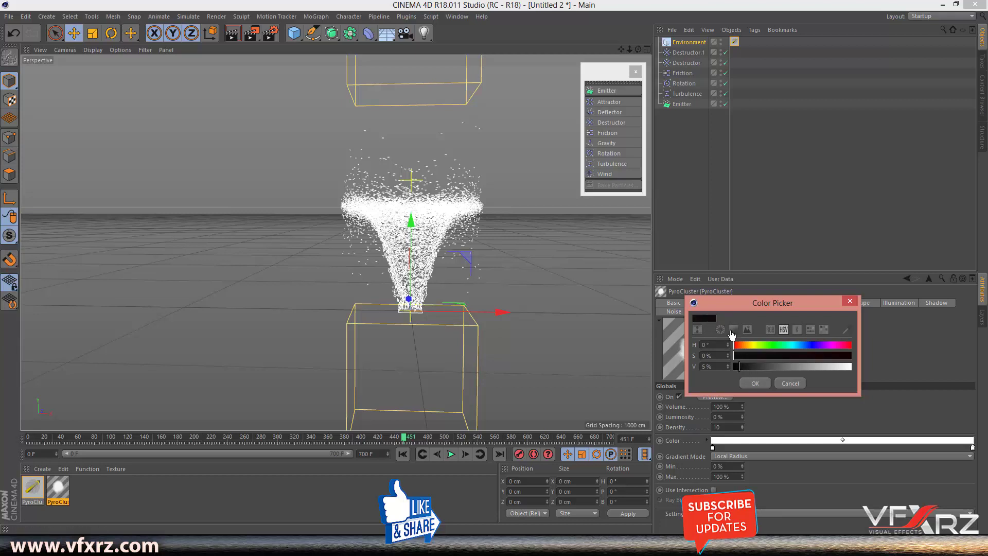
pyautogui.click(755, 383)
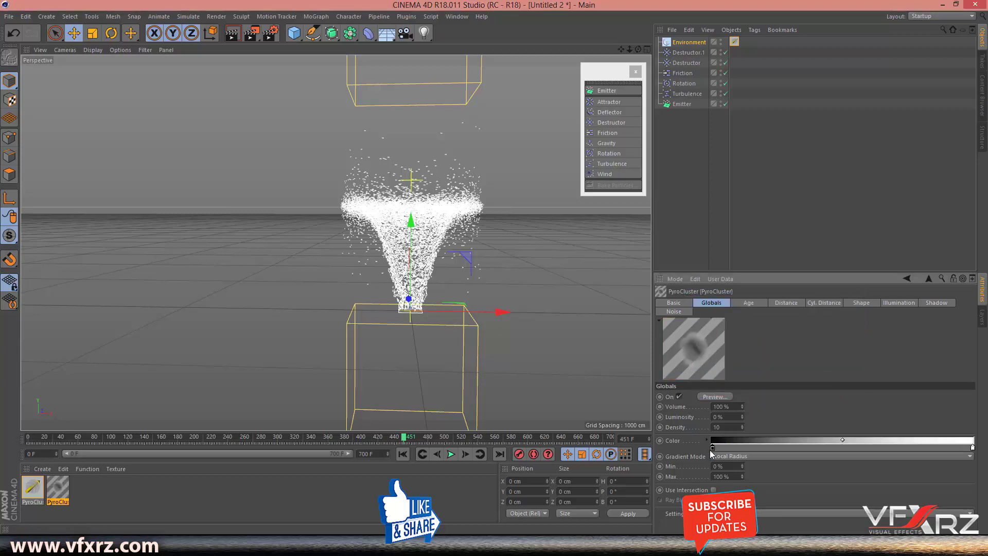
# Shift the PyroCluster gradient's dark knot to about 35% of its length and set the Gradient Mode to Flat Radius.
pyautogui.moveTo(713, 447); pyautogui.dragTo(810, 452)
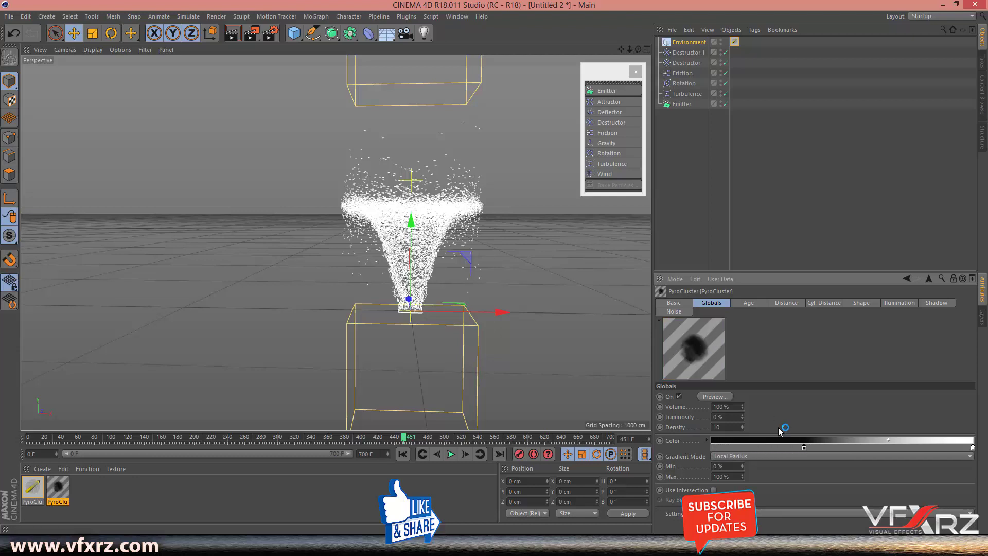
pyautogui.hotkey('ctrl', 'z')
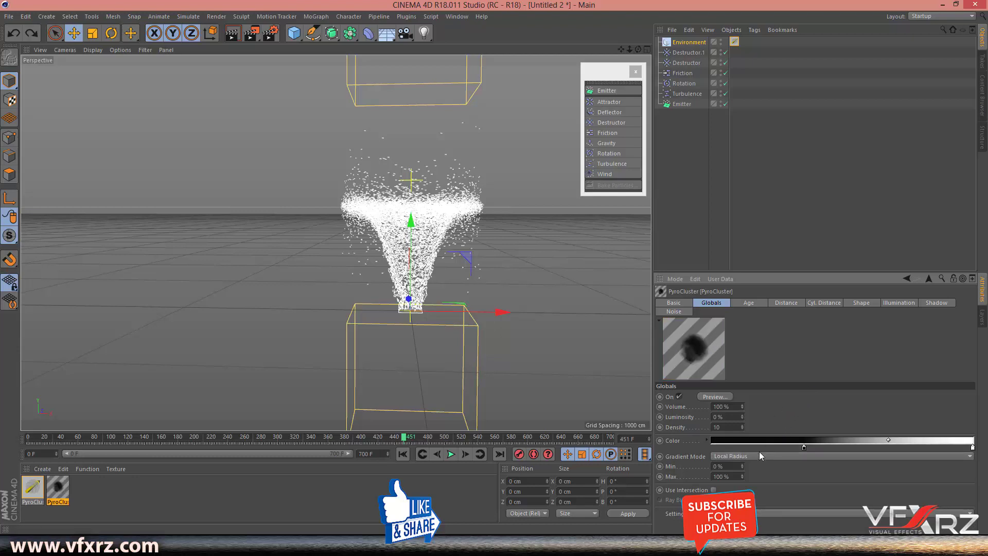
pyautogui.click(760, 454)
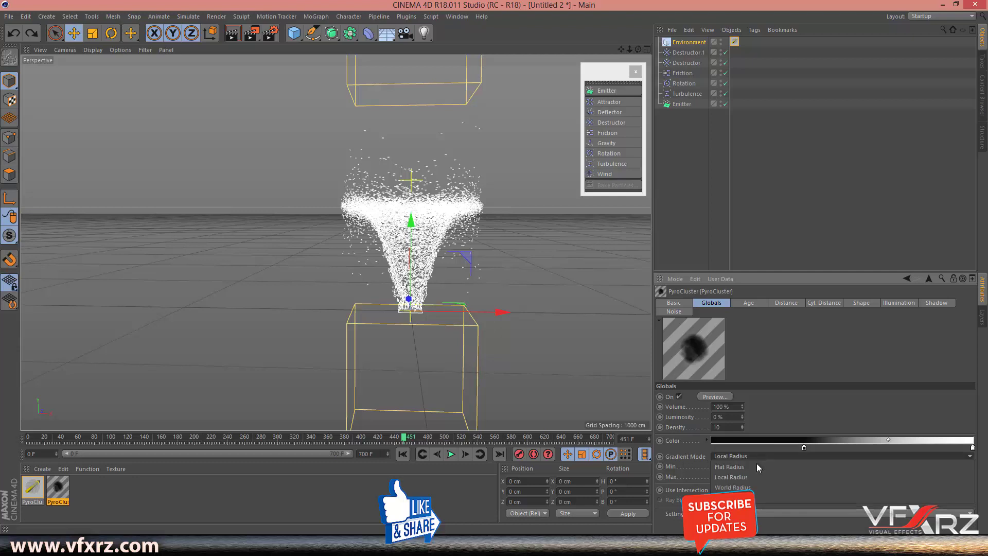
pyautogui.click(755, 467)
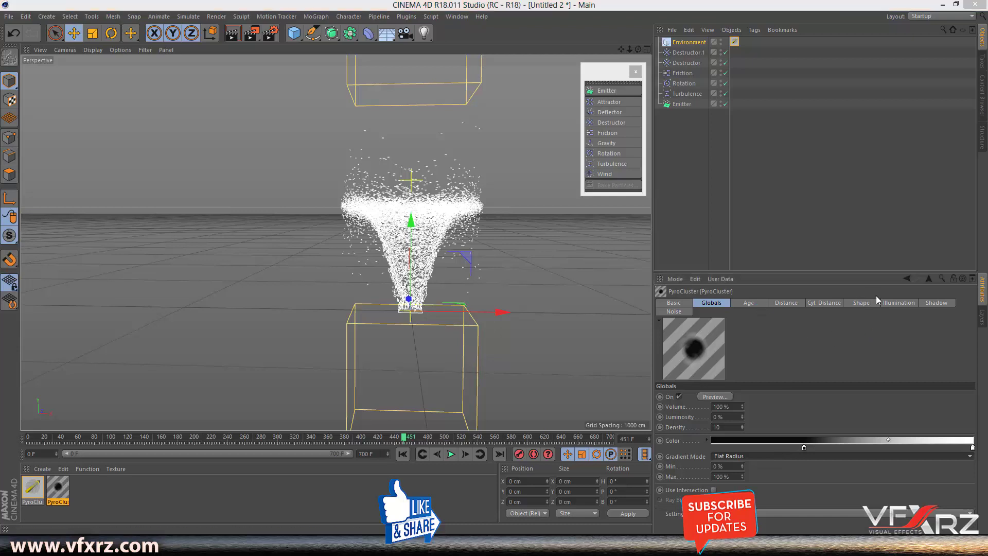
# Set the PyroCluster shape's Radius to 40 cm and enable Use Hemisphere with a Hemisphere value of 70%.
pyautogui.click(861, 304)
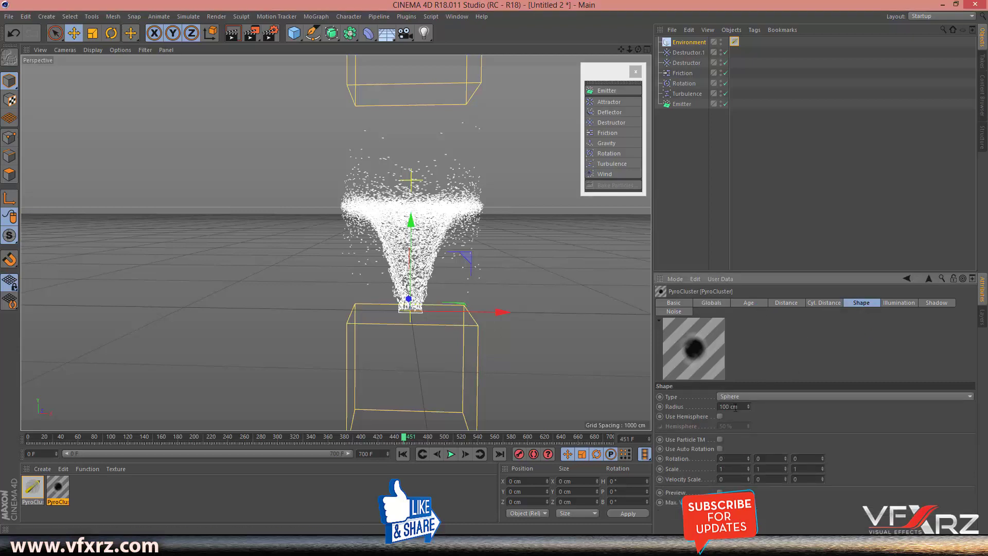
pyautogui.moveTo(742, 409); pyautogui.dragTo(685, 408)
pyautogui.write('40')
pyautogui.press('Return')
pyautogui.click(720, 416)
pyautogui.click(739, 425)
pyautogui.write('70')
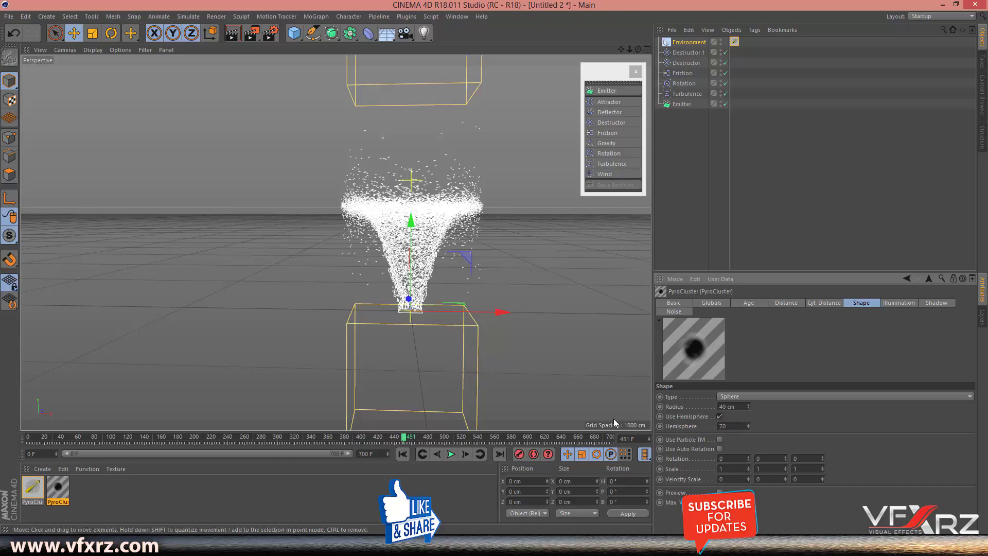
pyautogui.press('Return')
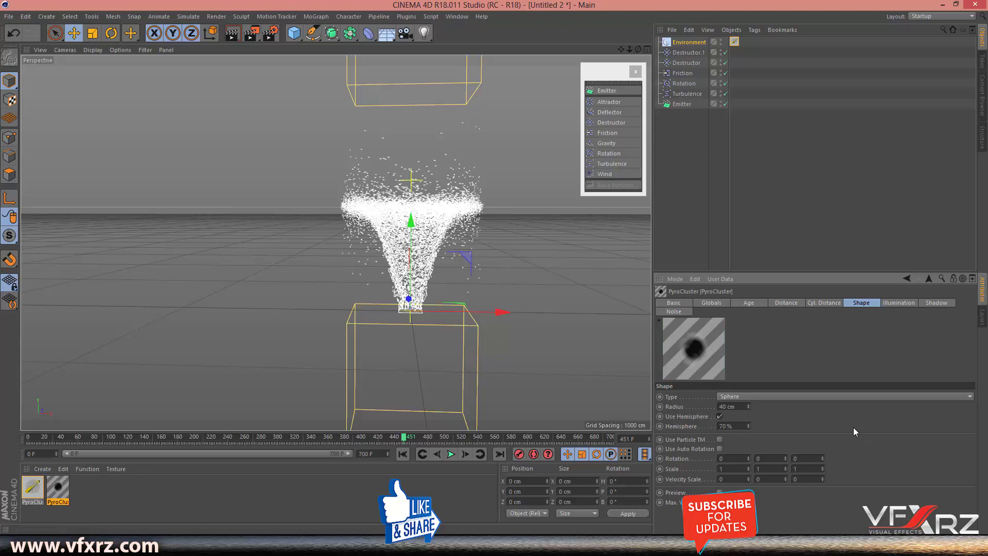
# Set the first Rotation value of the PyroCluster shape to 220 and move the animation to frame 76.
pyautogui.click(735, 458)
pyautogui.write('220')
pyautogui.click(261, 437)
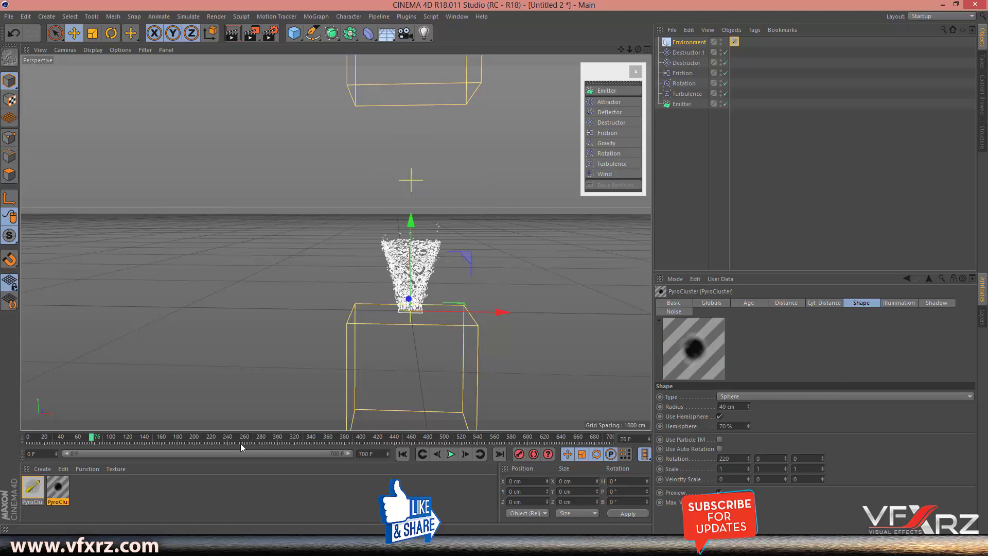
# Set the PyroCluster Noise Type to fBm Fractal, enlarge the material settings area and play the animation to frame 319.
pyautogui.click(674, 312)
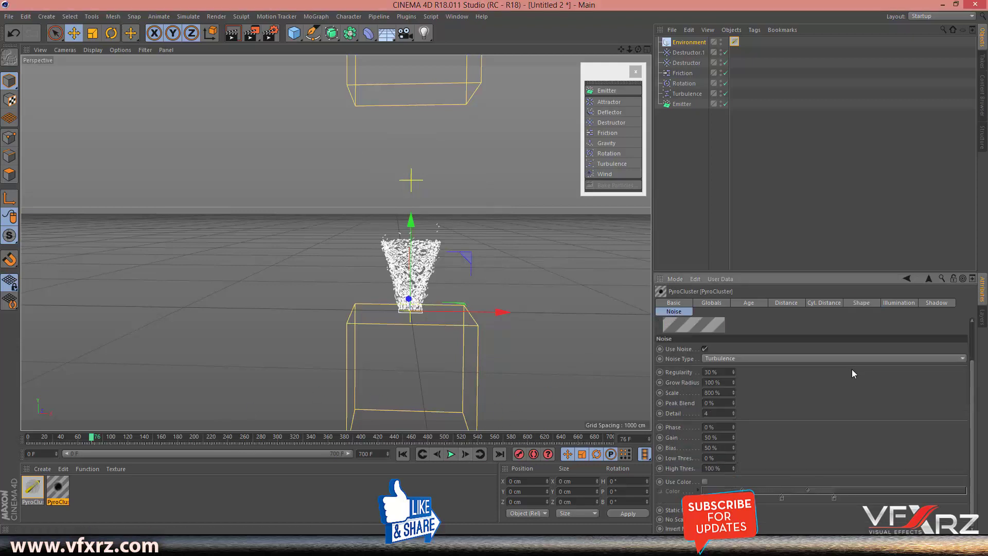
pyautogui.click(833, 358)
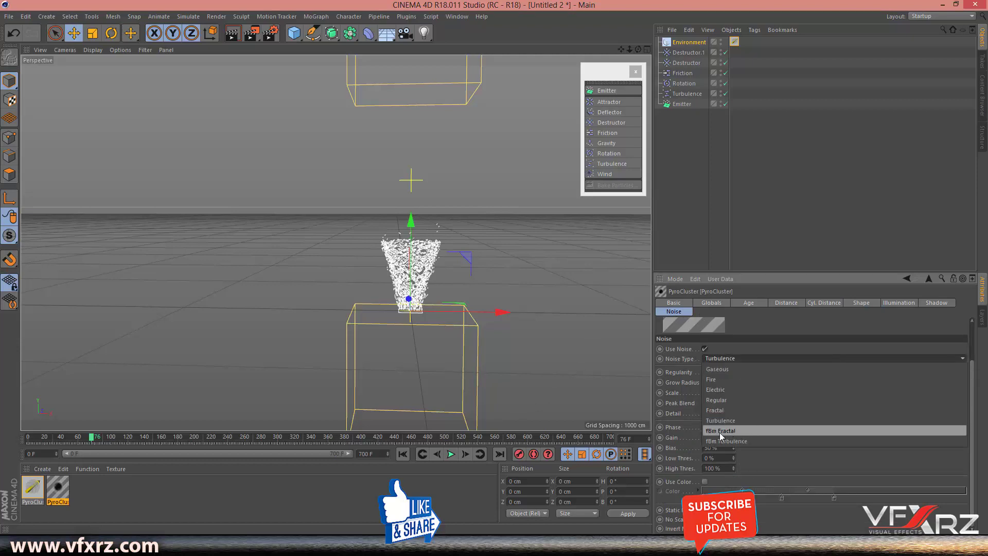
pyautogui.click(736, 430)
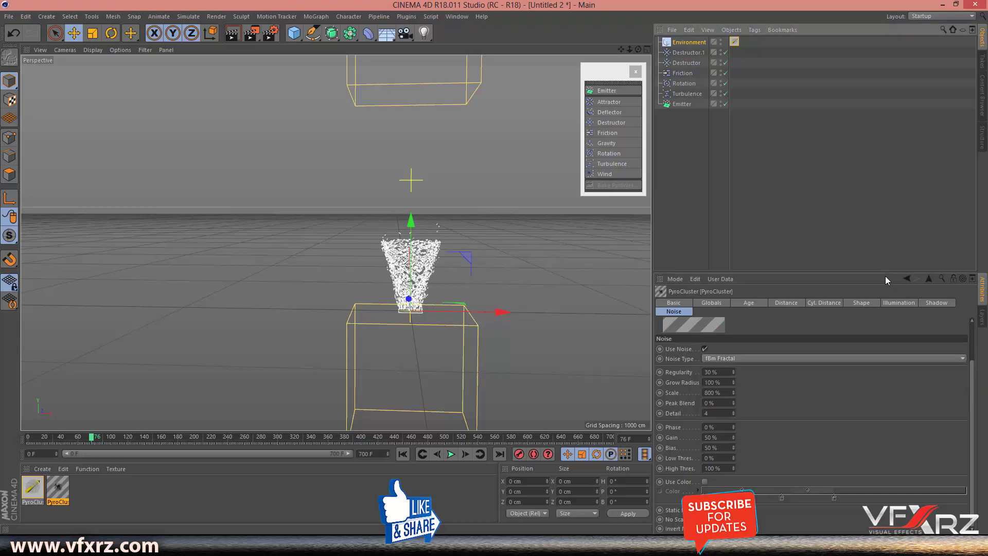
pyautogui.moveTo(885, 272); pyautogui.dragTo(873, 114)
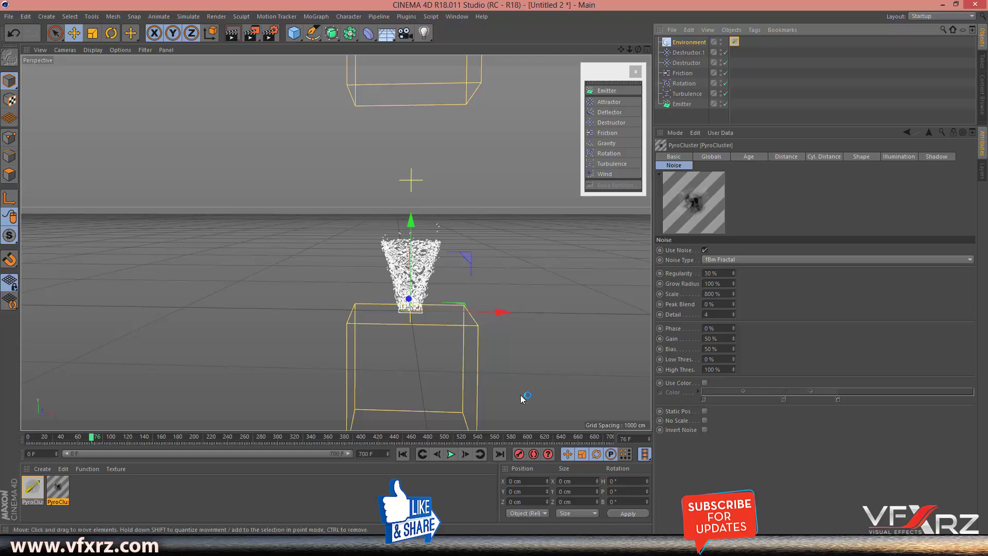
pyautogui.click(451, 454)
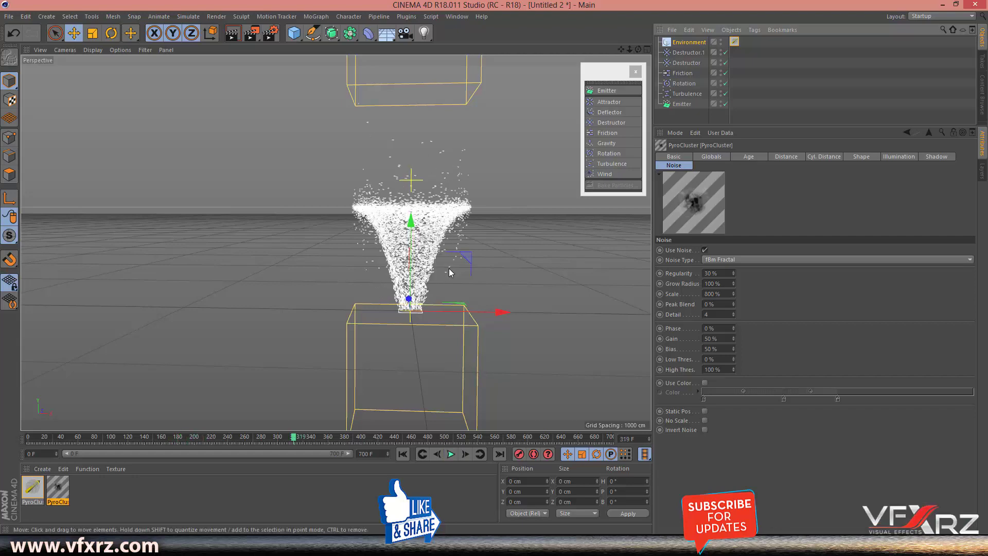
# Apply the PyroCluster material to the Emitter object.
pyautogui.keyDown('alt'); pyautogui.moveTo(487, 209); pyautogui.dragTo(567, 218); pyautogui.keyUp('alt')
pyautogui.scroll(5, 567, 219)
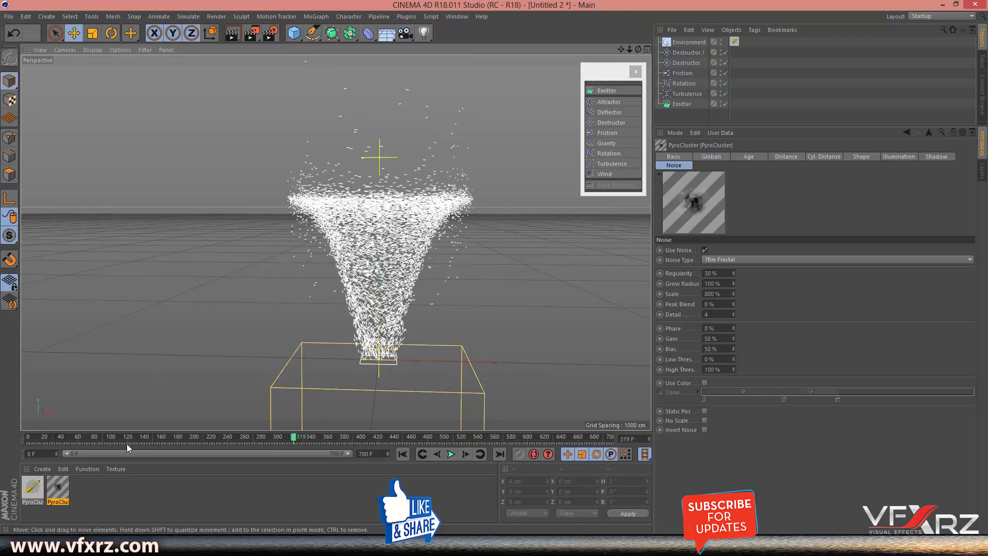
pyautogui.moveTo(684, 104); pyautogui.dragTo(682, 105)
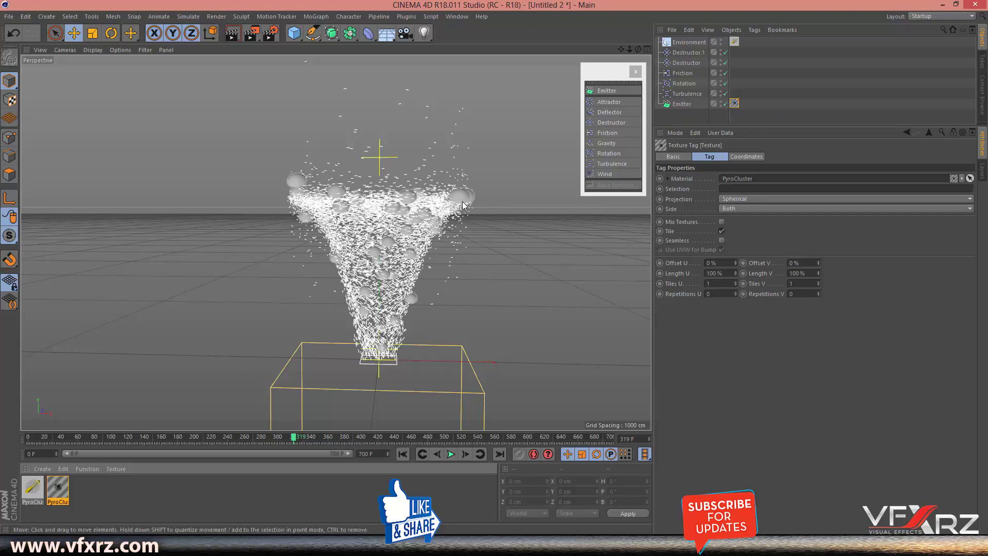
pyautogui.scroll(3, 453, 199)
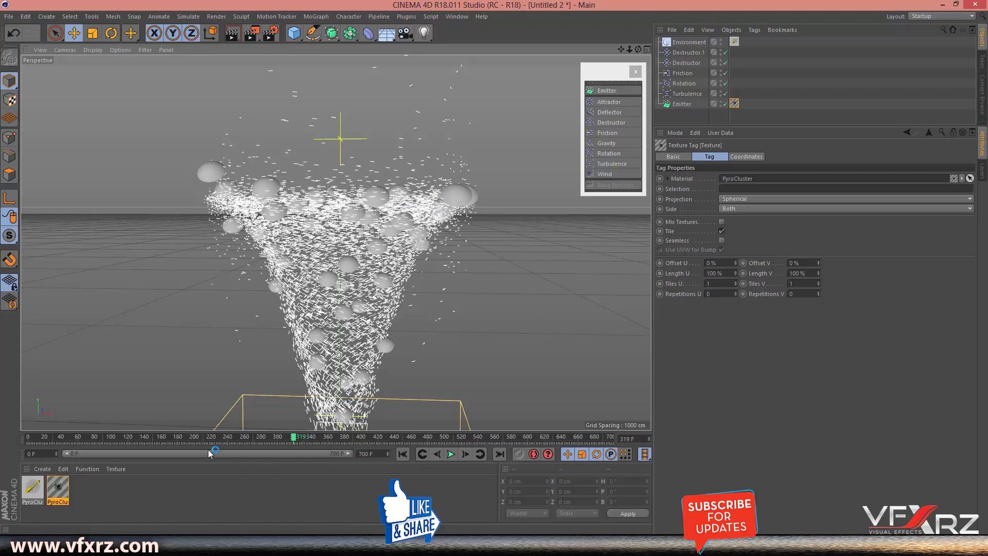
# Turn off the Preview option in the PyroCluster material's Shape settings.
pyautogui.click(61, 492)
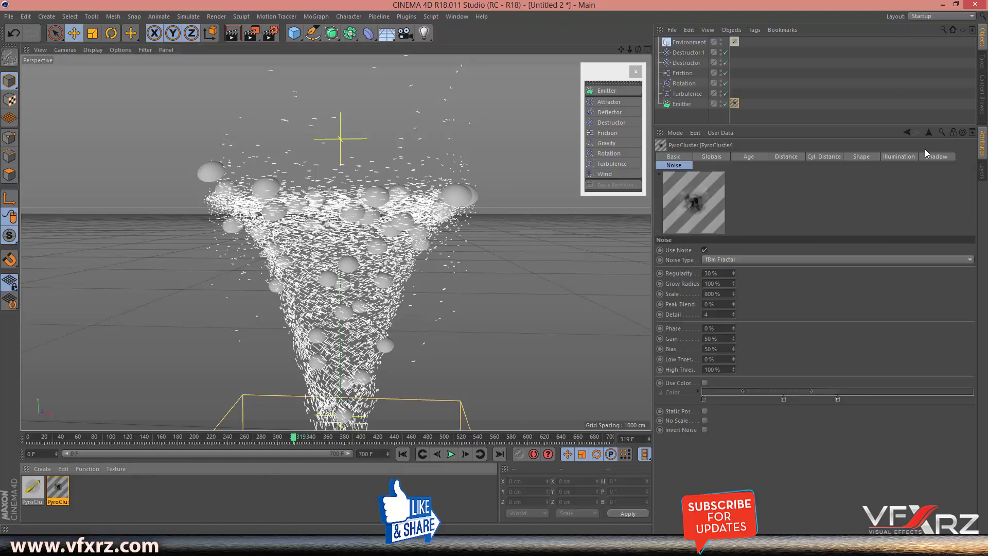
pyautogui.click(873, 157)
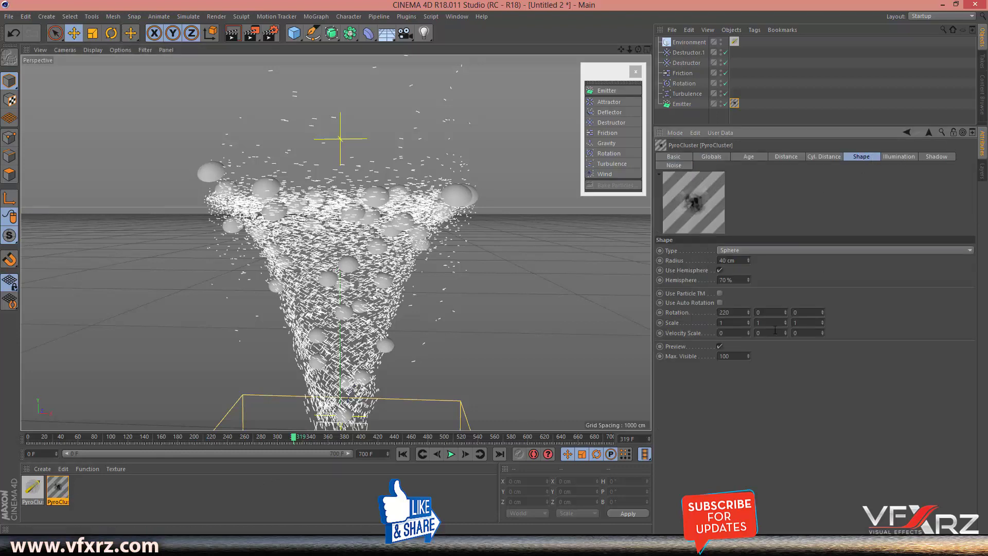
pyautogui.click(720, 346)
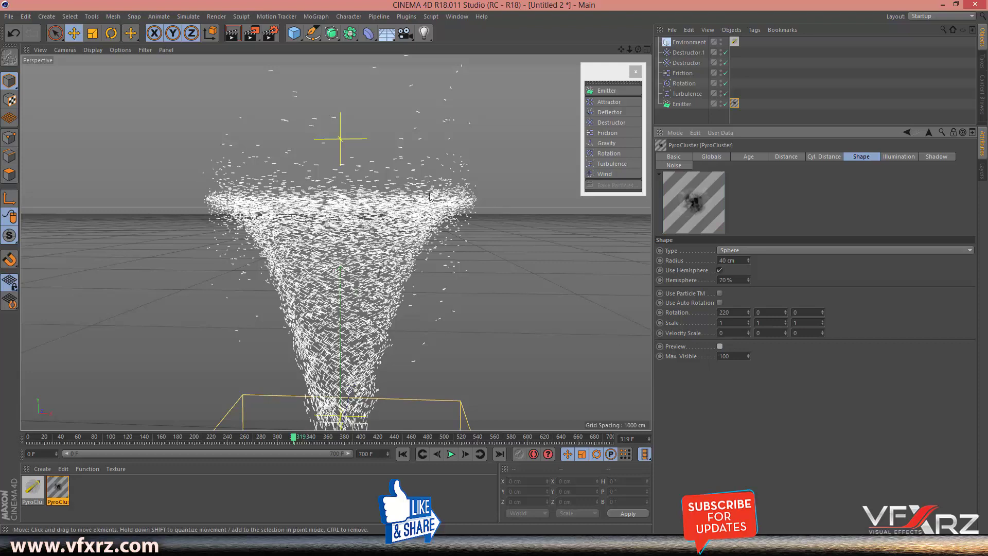
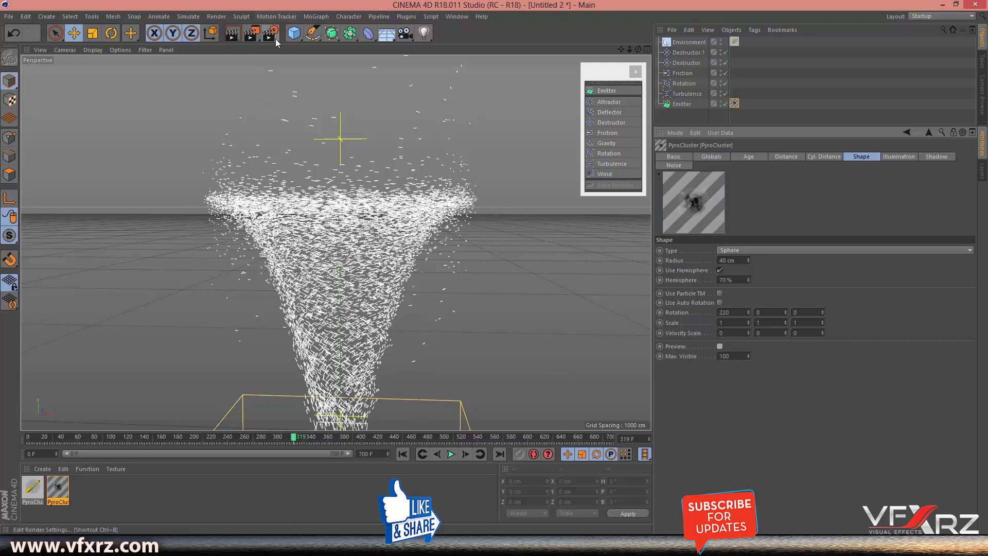
# Add the Ambient Occlusion and Global Illumination effects to the render settings.
pyautogui.moveTo(283, 13); pyautogui.dragTo(469, 64)
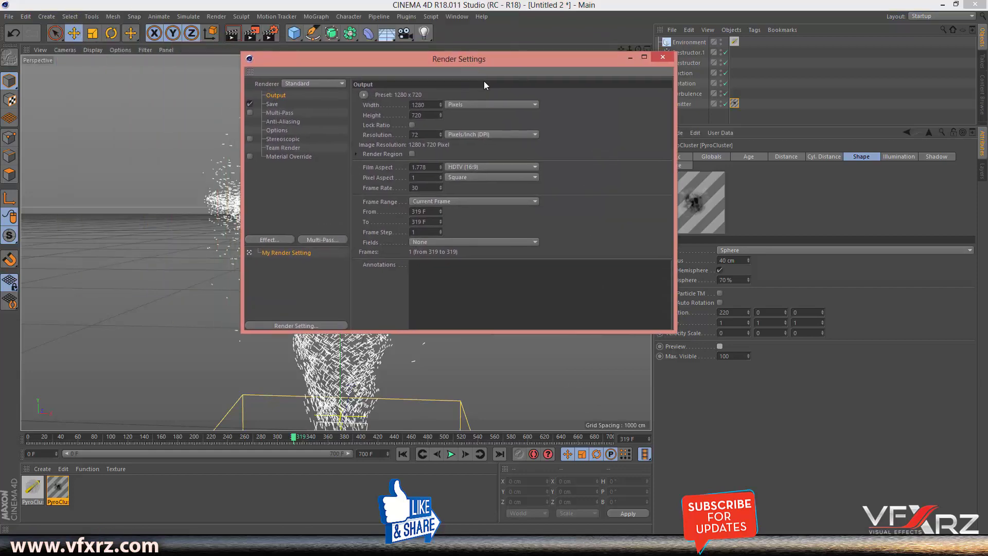
pyautogui.click(265, 240)
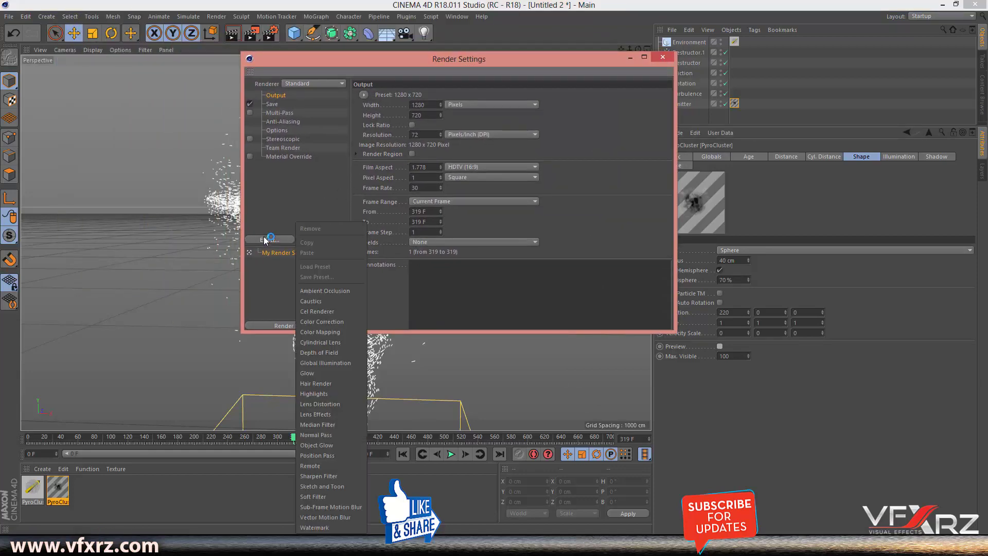
pyautogui.click(328, 290)
pyautogui.click(280, 241)
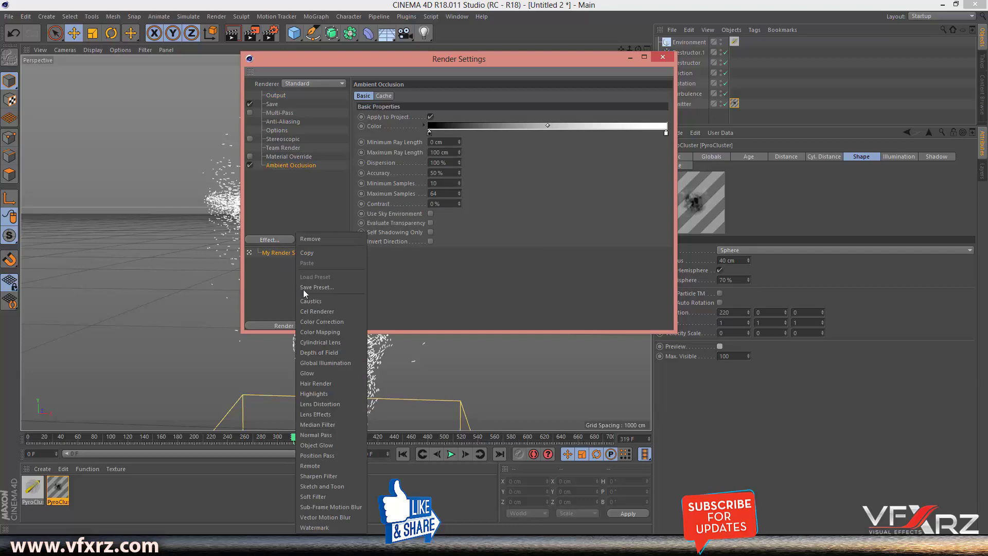
pyautogui.click(339, 363)
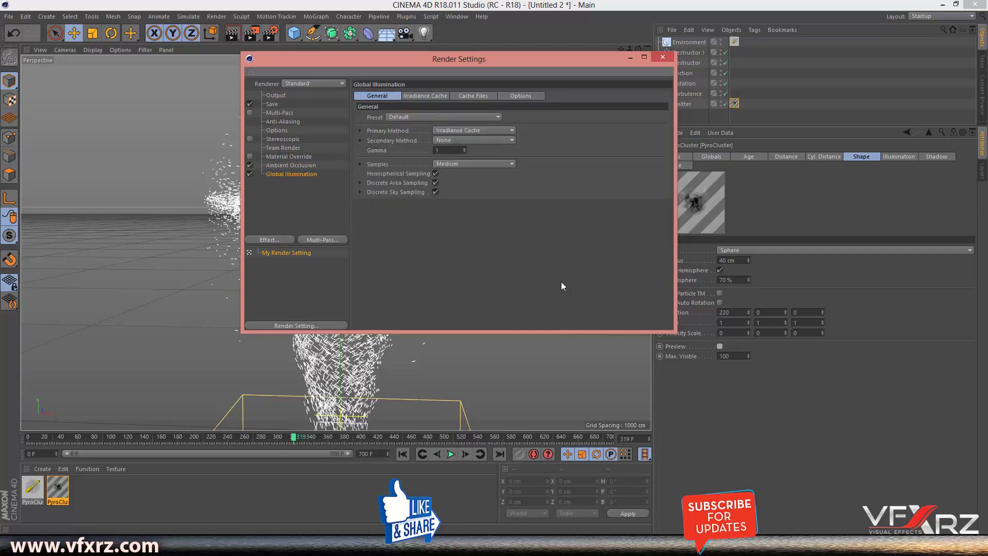
# Render the tornado in the perspective view, keeping the Render Settings window clear of the area being worked on.
pyautogui.moveTo(476, 63); pyautogui.dragTo(754, 122)
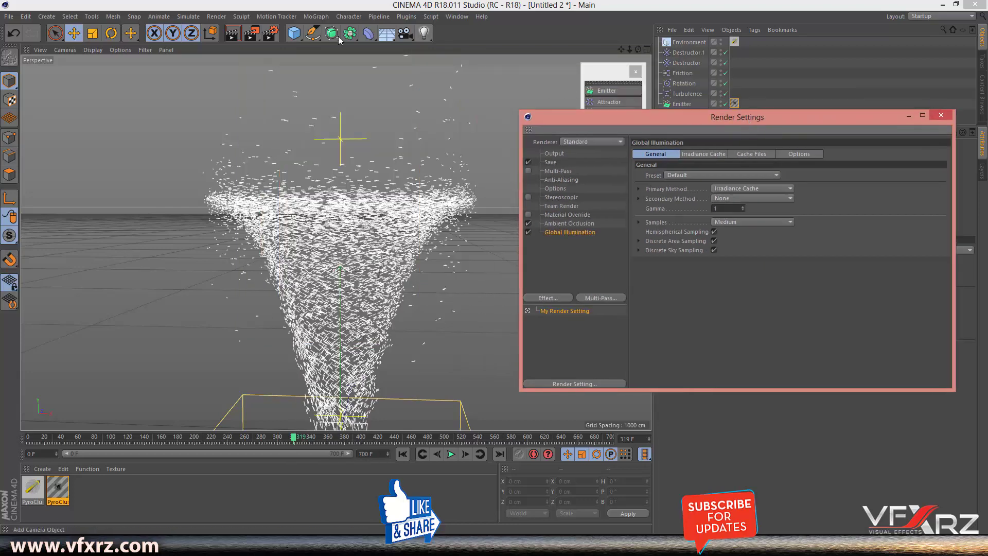
pyautogui.click(233, 34)
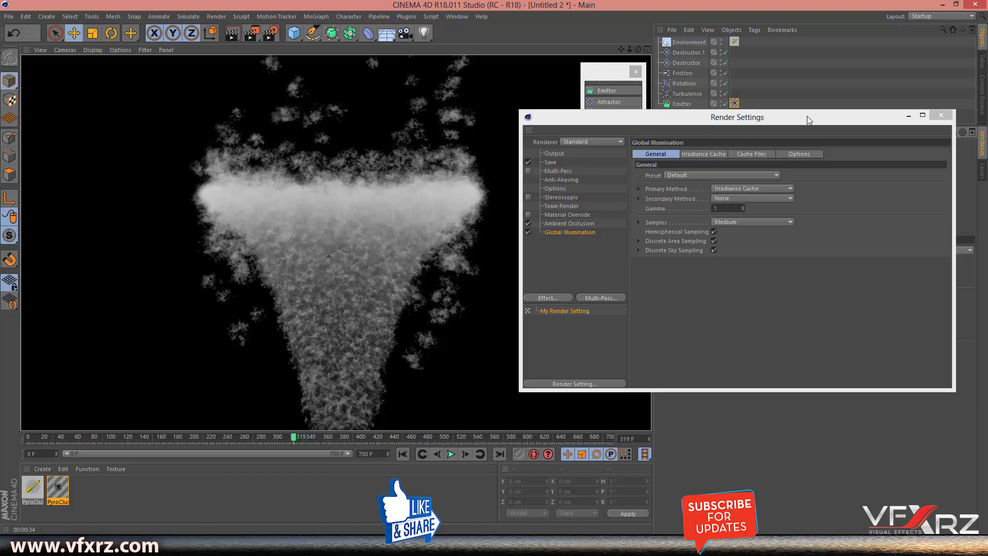
pyautogui.moveTo(730, 118); pyautogui.dragTo(875, 282)
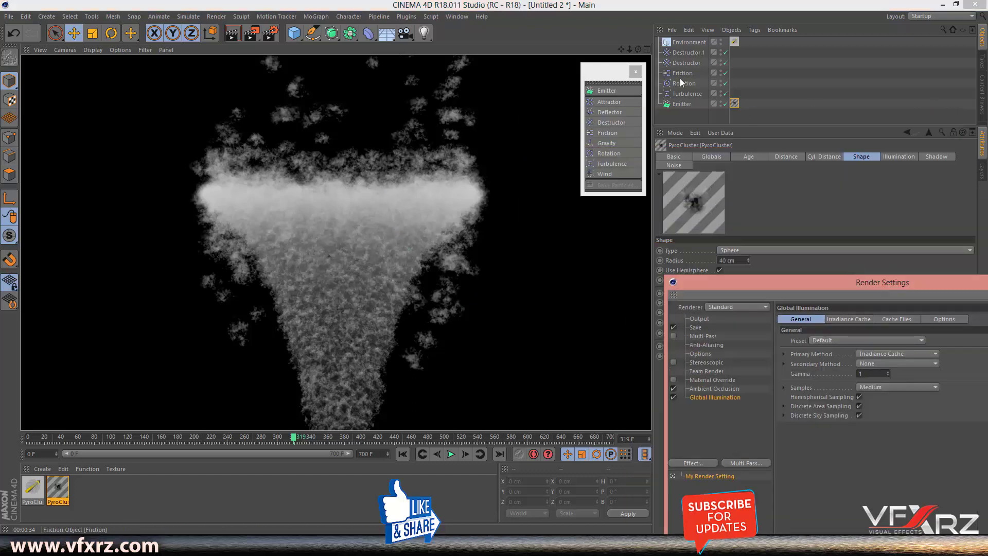
# Select the Emitter, return the animation to frame 0 and record a keyframe of its position there.
pyautogui.click(682, 104)
pyautogui.moveTo(621, 49); pyautogui.dragTo(615, 83)
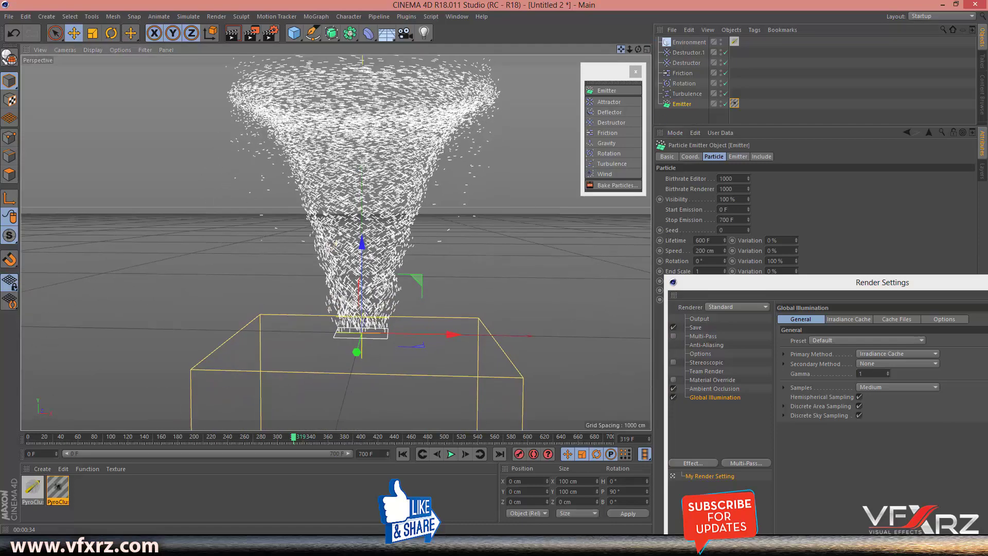
pyautogui.moveTo(639, 49); pyautogui.dragTo(367, 296)
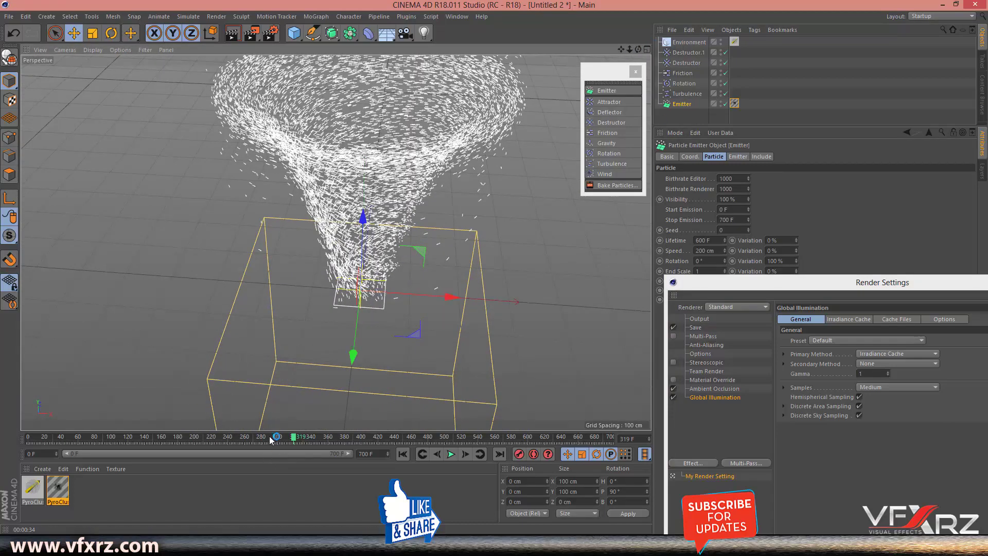
pyautogui.moveTo(276, 439); pyautogui.dragTo(30, 438)
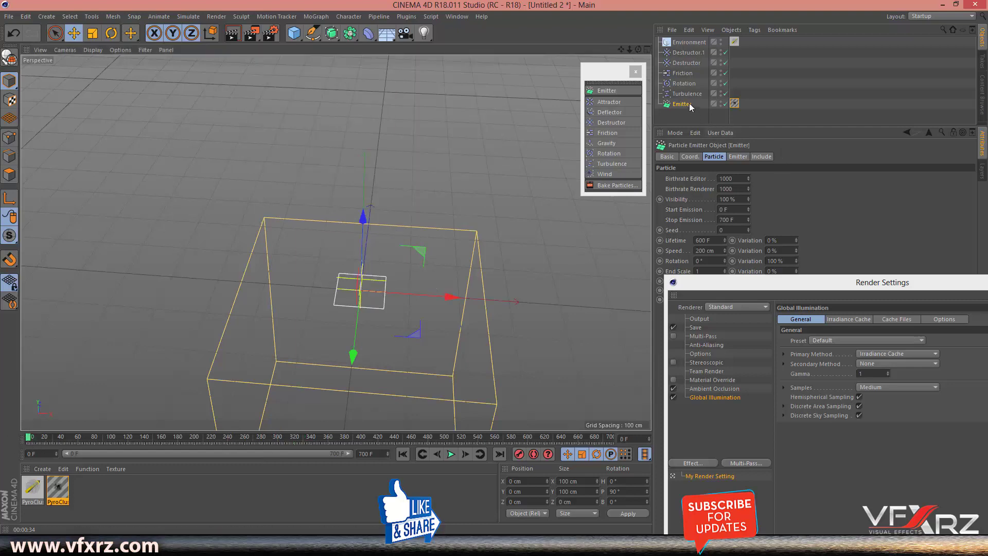
pyautogui.moveTo(758, 288); pyautogui.dragTo(815, 359)
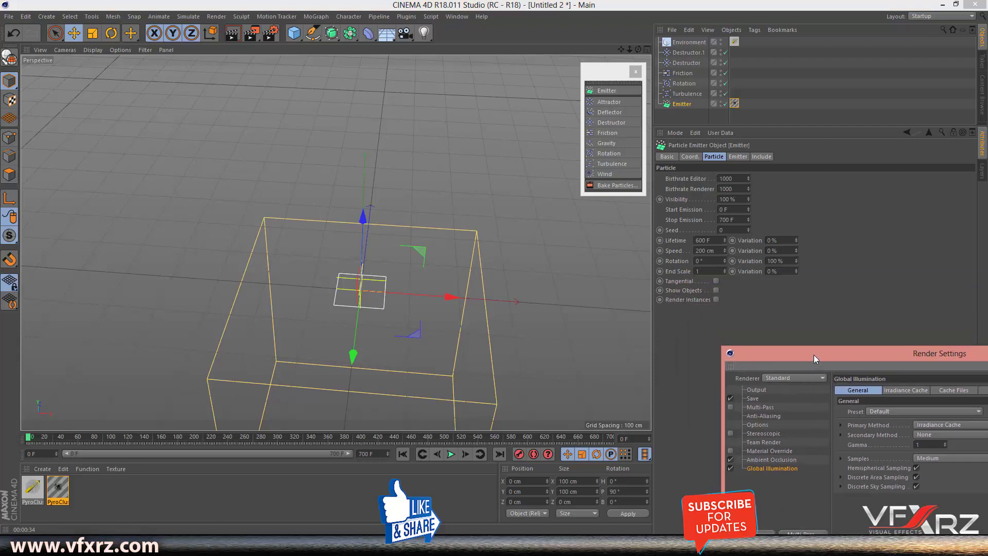
pyautogui.click(519, 454)
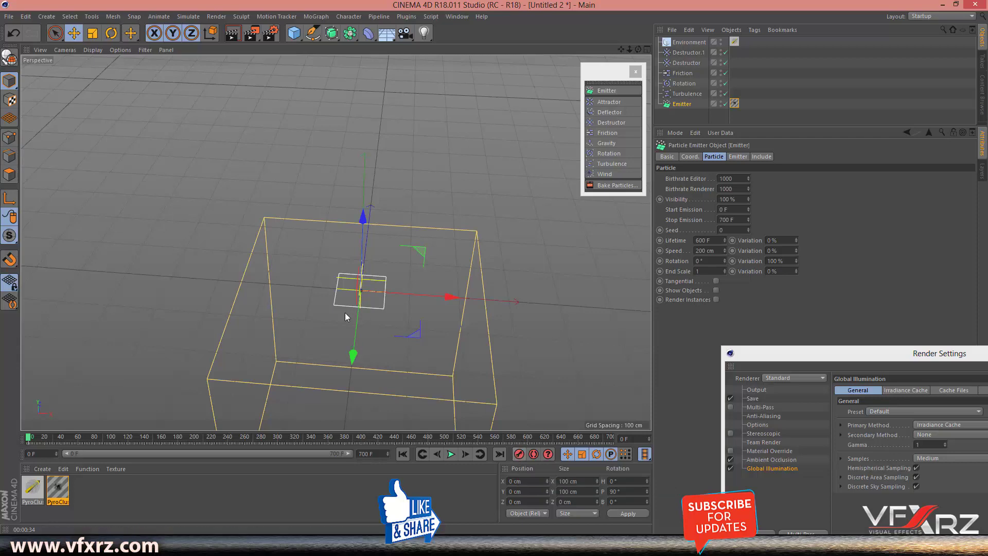
# Keyframe the Emitter moved to about -76 cm in Z at frame 58 and about -42 cm in X at frame 107.
pyautogui.moveTo(352, 355); pyautogui.dragTo(354, 357)
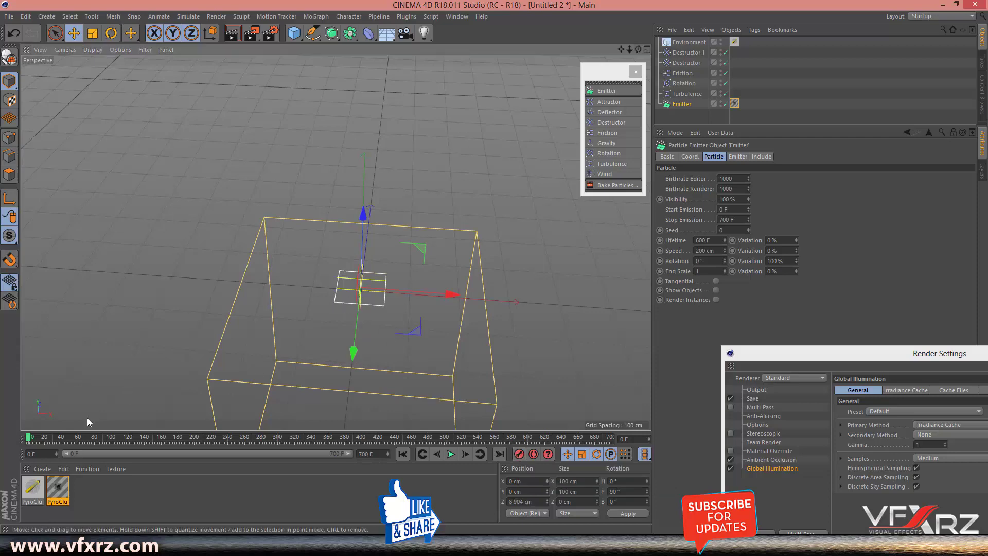
pyautogui.moveTo(28, 438); pyautogui.dragTo(76, 455)
pyautogui.moveTo(352, 356); pyautogui.dragTo(346, 392)
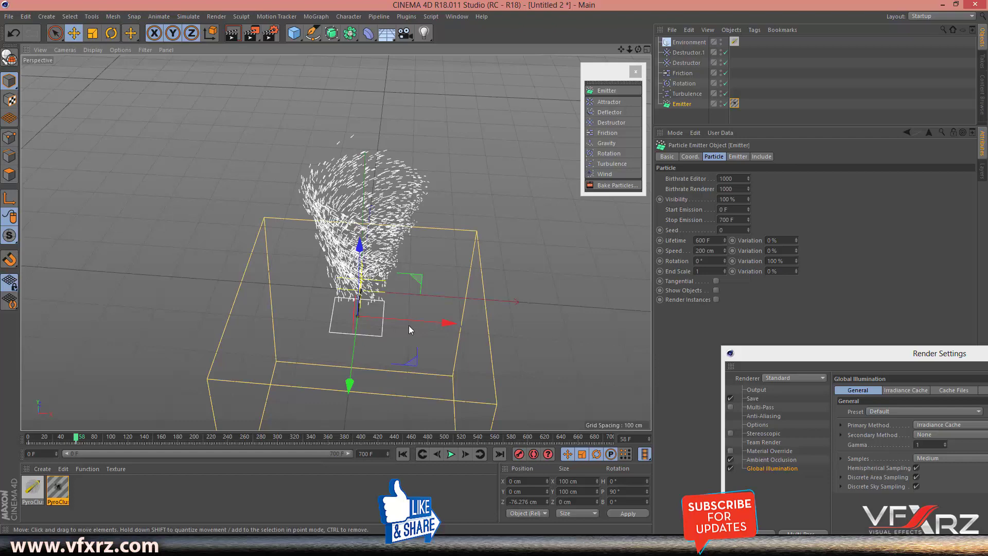
pyautogui.moveTo(76, 439); pyautogui.dragTo(116, 450)
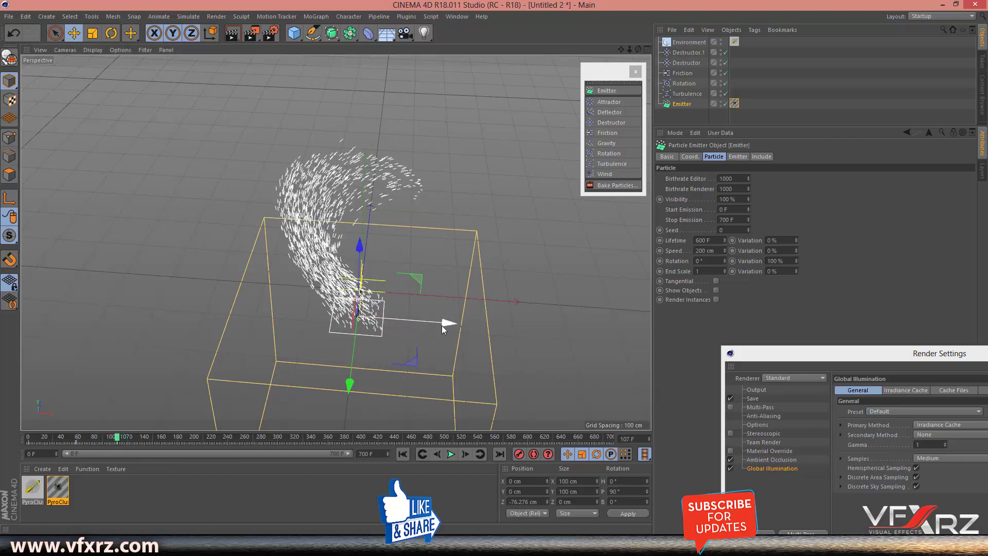
pyautogui.moveTo(442, 325); pyautogui.dragTo(419, 324)
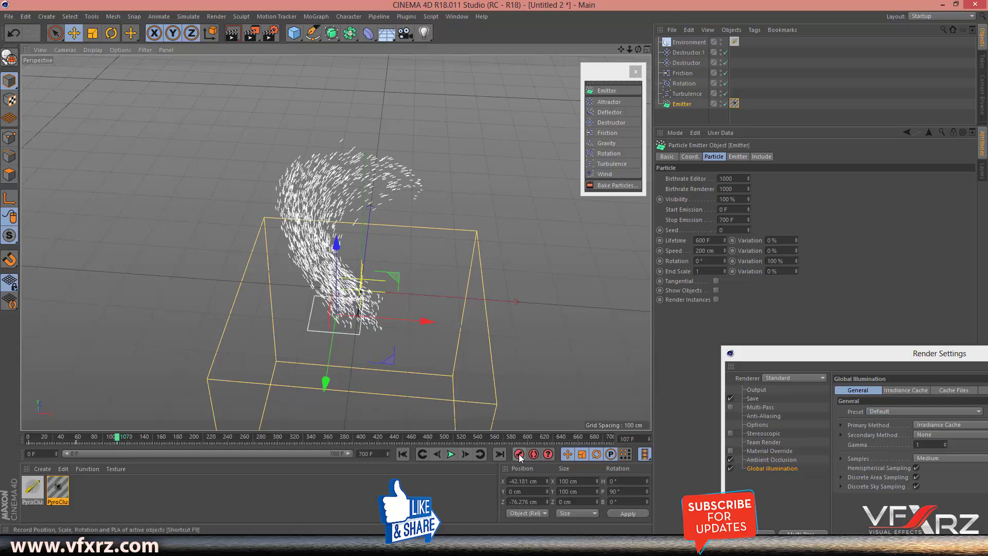
# Keyframe the Emitter moved to about 11.7 cm in Z at frame 188 and about 7.7 cm in X at frame 249.
pyautogui.moveTo(117, 438); pyautogui.dragTo(185, 437)
pyautogui.moveTo(326, 383); pyautogui.dragTo(331, 347)
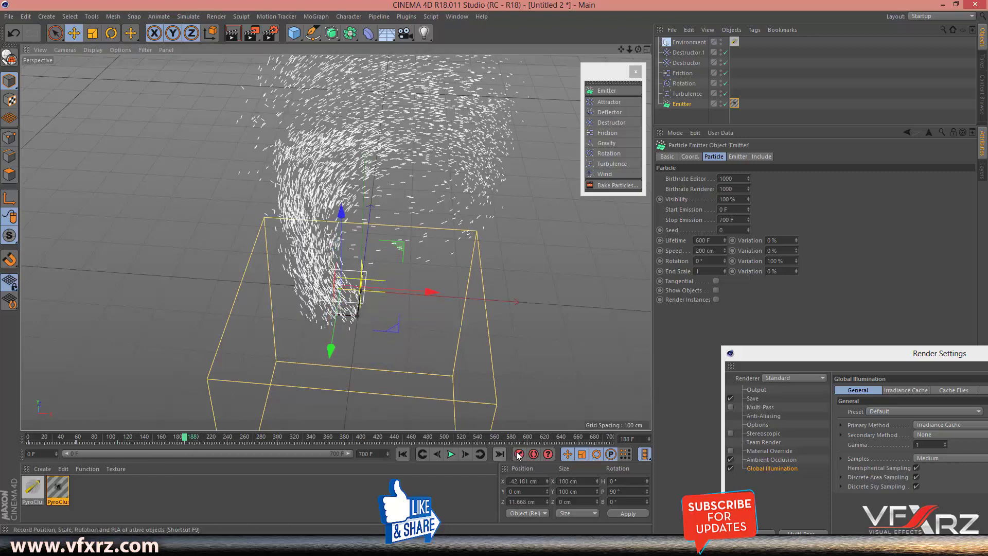
pyautogui.moveTo(191, 438); pyautogui.dragTo(247, 438)
pyautogui.moveTo(422, 292); pyautogui.dragTo(444, 306)
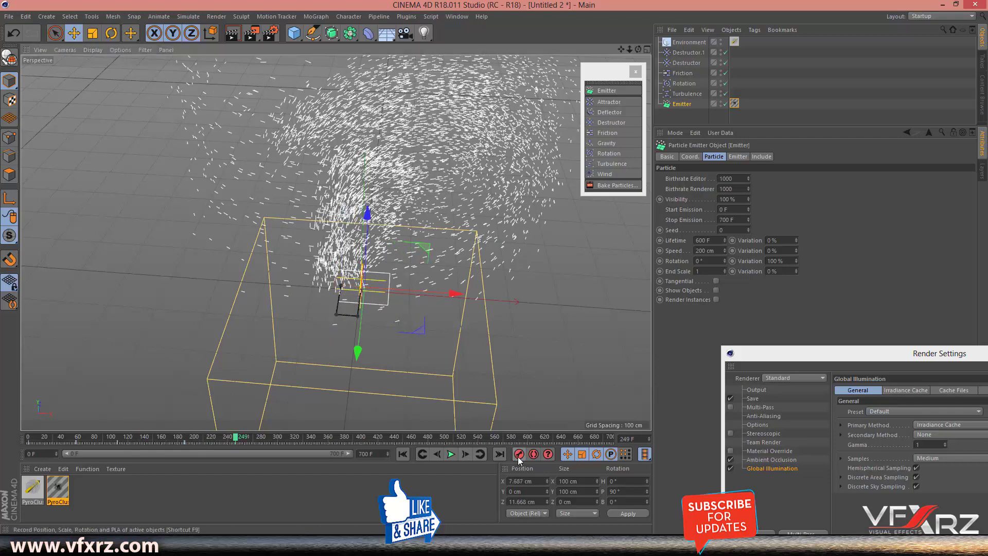
# Play the animation from the start to frame 448 and move the Emitter to about 4.9 cm in Z.
pyautogui.click(403, 454)
pyautogui.press('F8')
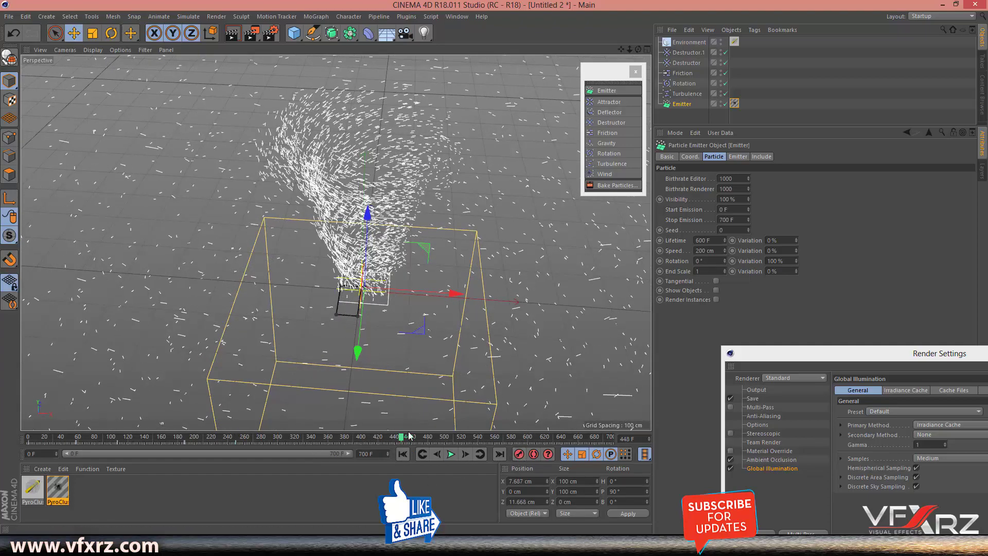
pyautogui.moveTo(359, 354); pyautogui.dragTo(350, 357)
# Replay the animation to frame 408 and check the moving tornado from a lower side view.
pyautogui.moveTo(639, 49)
pyautogui.mouseDown()
pyautogui.moveTo(637, 82)
pyautogui.moveTo(636, 52)
pyautogui.moveTo(643, 54)
pyautogui.mouseUp()
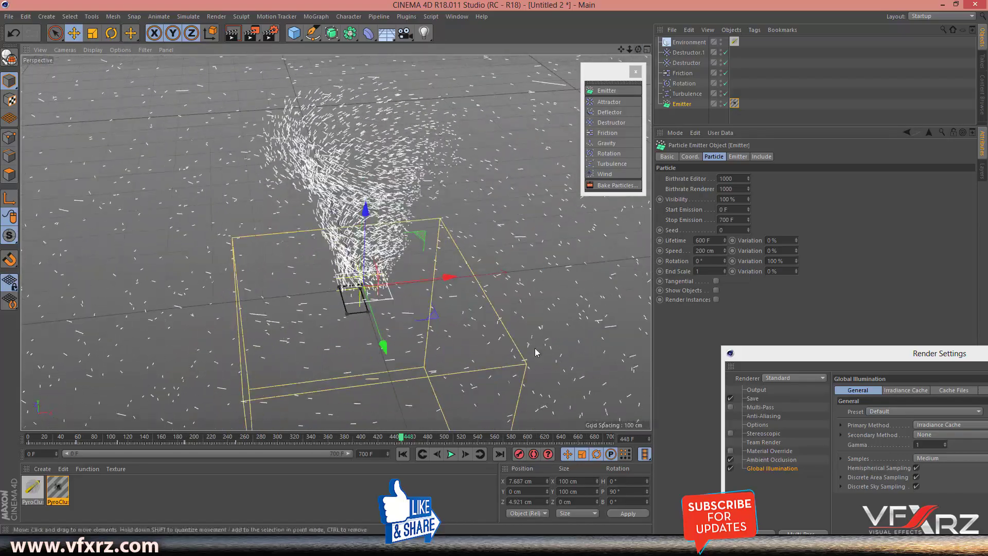
pyautogui.click(438, 454)
pyautogui.click(451, 454)
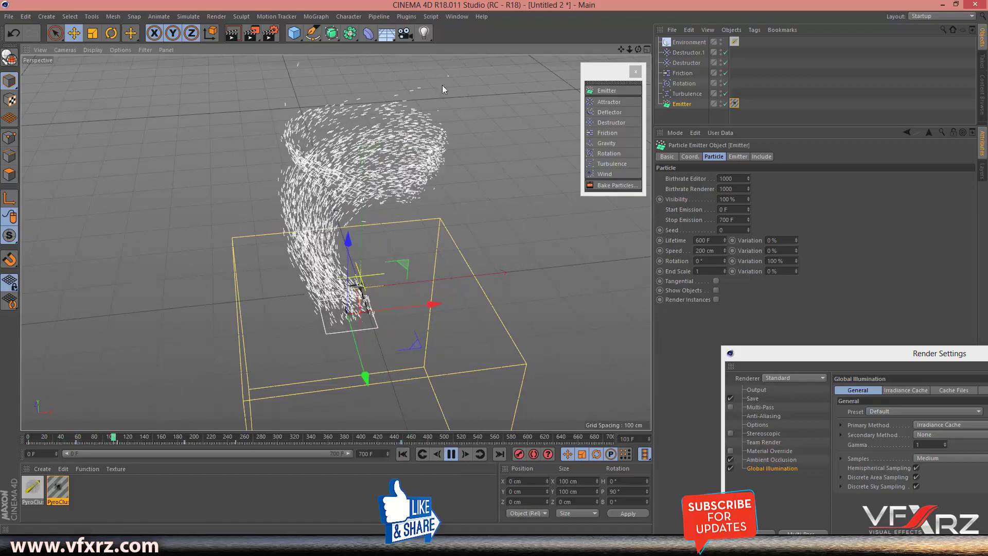
pyautogui.moveTo(629, 50); pyautogui.dragTo(447, 131)
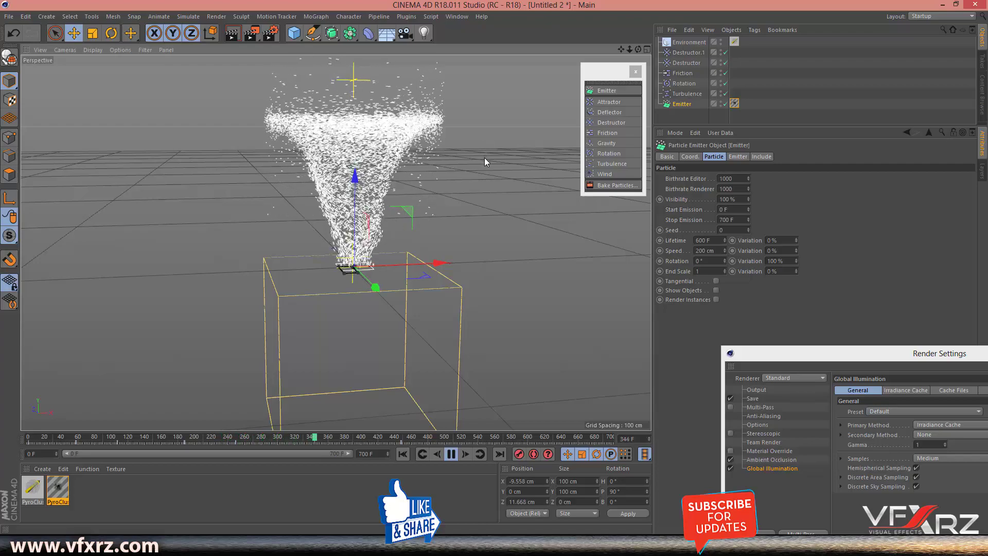
pyautogui.click(452, 456)
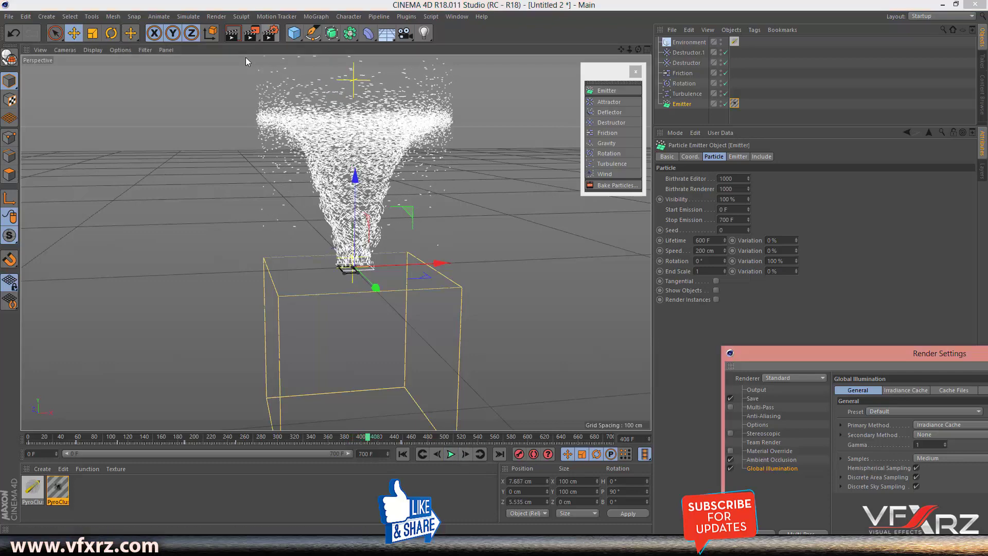
# Set the render output's frame range from 0 to 700.
pyautogui.moveTo(889, 361); pyautogui.dragTo(463, 138)
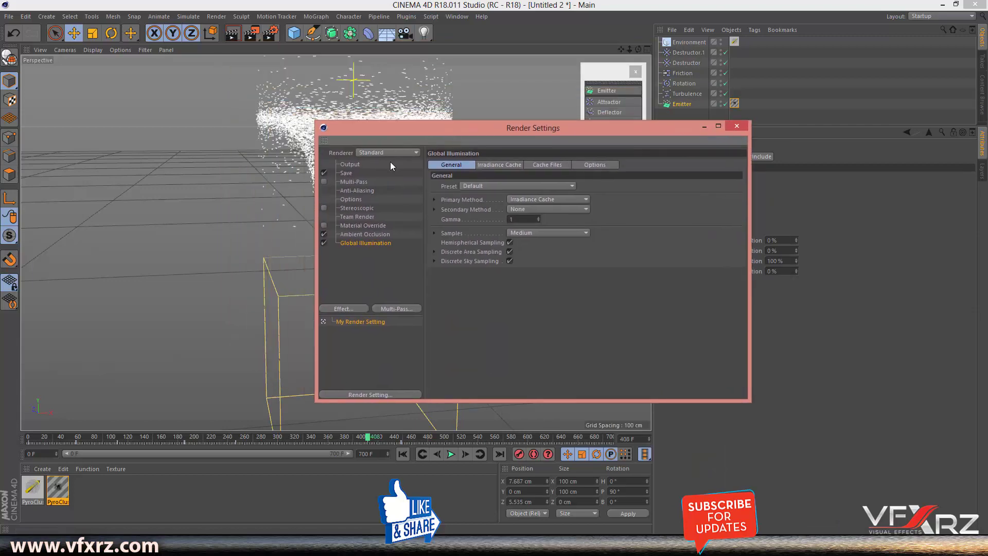
pyautogui.click(347, 163)
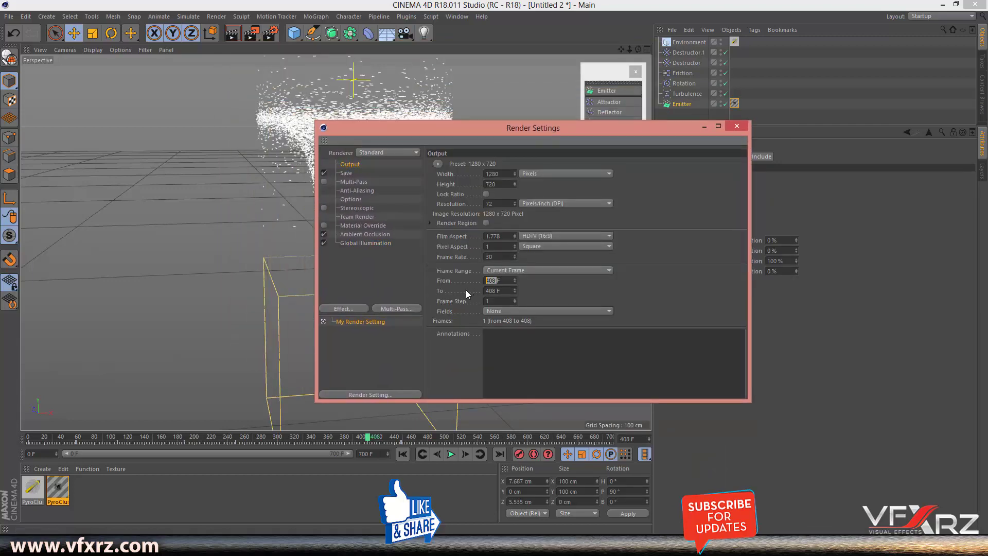
pyautogui.write('0F')
pyautogui.press('Tab')
pyautogui.write('700')
pyautogui.press('Return')
# Show the render's Save settings and browse for the output file location.
pyautogui.click(359, 172)
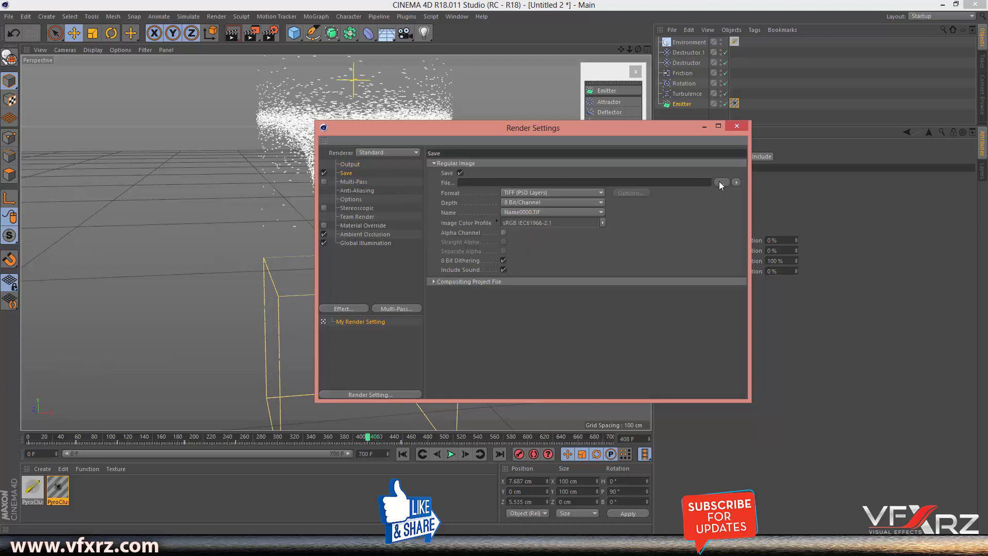
pyautogui.click(722, 183)
pyautogui.moveTo(632, 142); pyautogui.dragTo(704, 142)
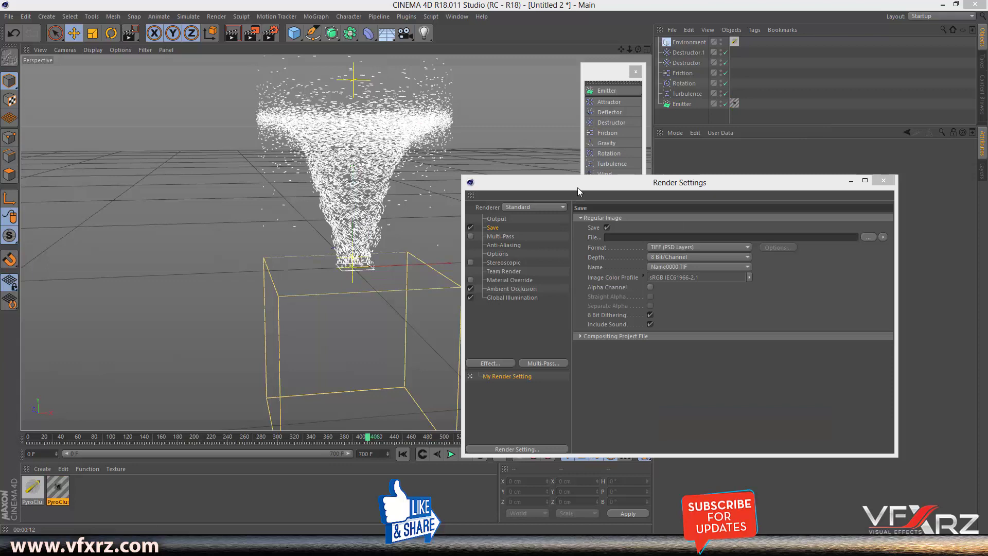
pyautogui.moveTo(577, 187); pyautogui.dragTo(577, 163)
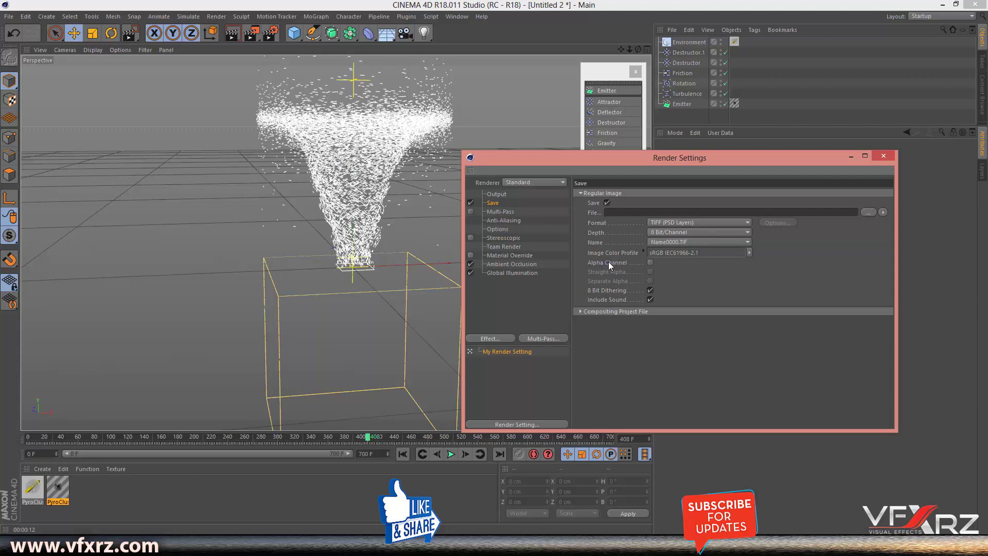
# Enable the alpha channel for the saved render and render the animation to the Picture Viewer.
pyautogui.click(651, 263)
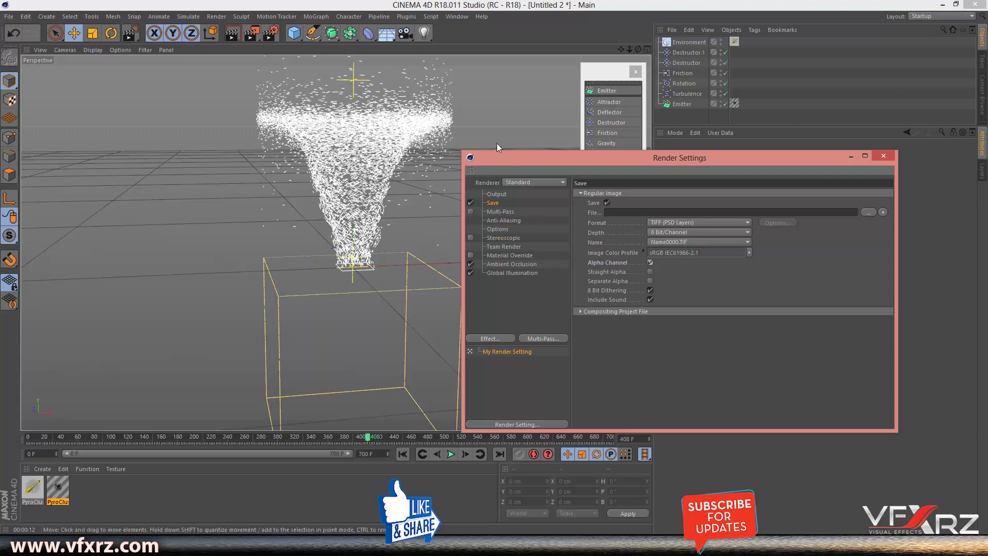
pyautogui.moveTo(505, 160); pyautogui.dragTo(522, 176)
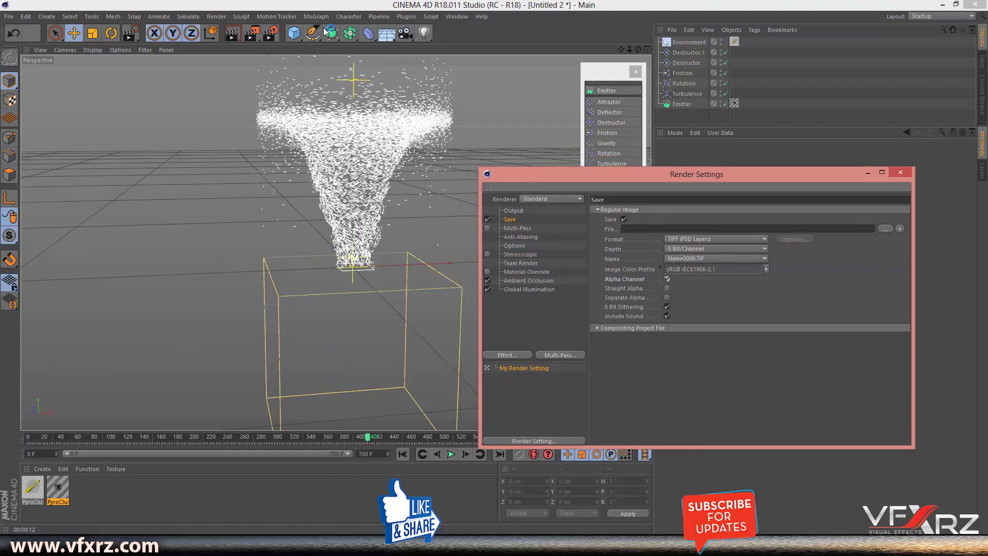
pyautogui.click(252, 34)
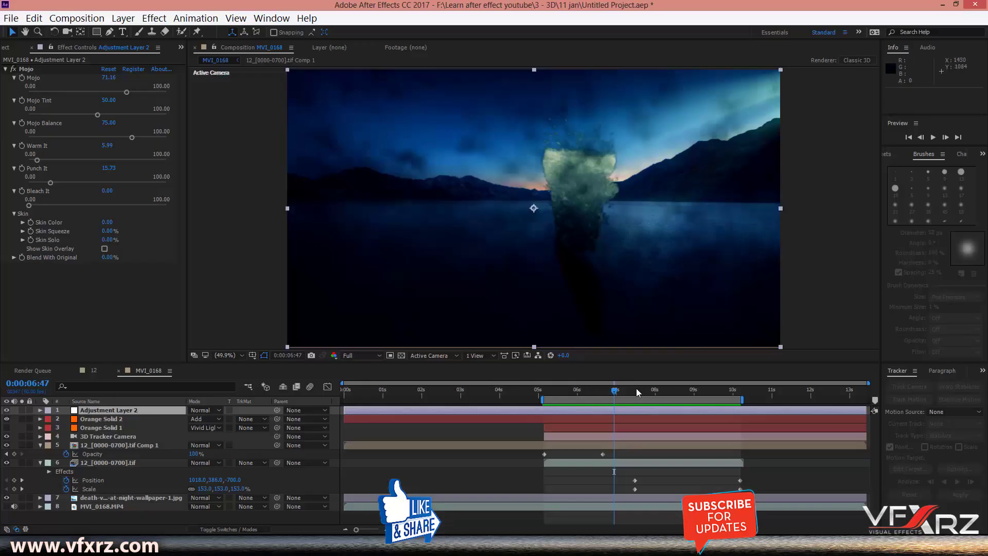
# Switch to After Effects and scrub the finished MVI_0168 tornado composition to 0:00:08:48.
pyautogui.moveTo(637, 393); pyautogui.dragTo(587, 397)
pyautogui.press('space')
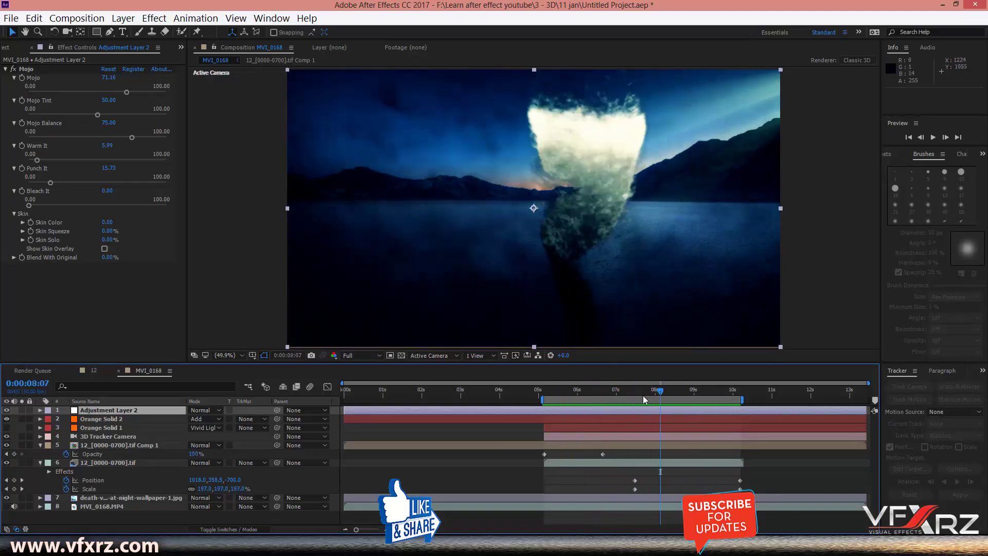
pyautogui.moveTo(656, 393); pyautogui.dragTo(693, 393)
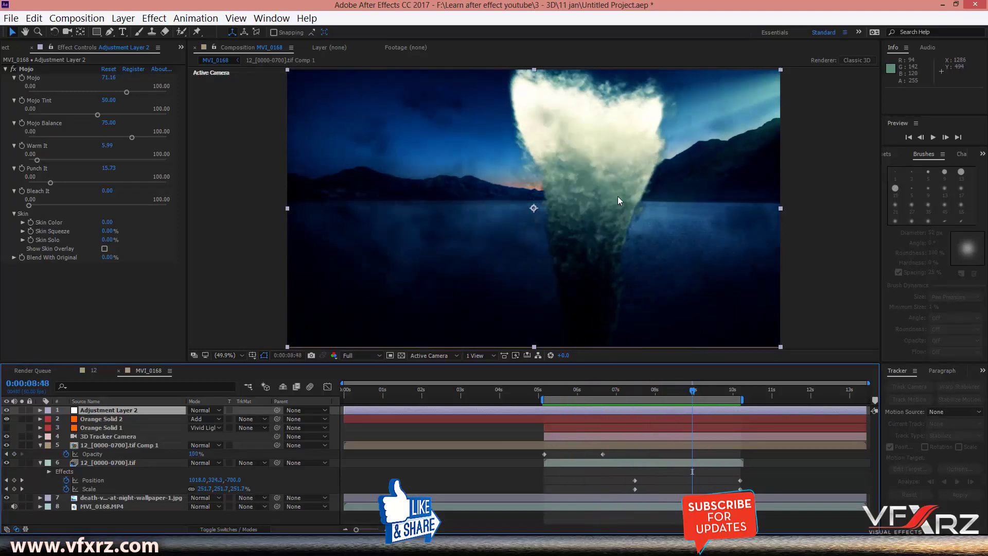
# Create a new composition with the HDTV 1080 25 preset, 1920 x 1080 px, and a duration of 0:00:10:01.
pyautogui.click(10, 47)
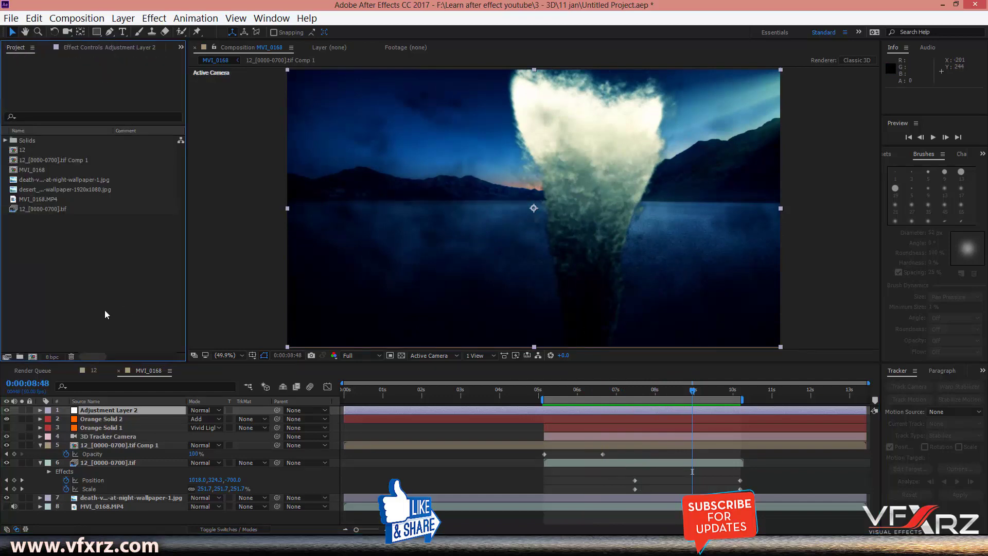
pyautogui.click(33, 356)
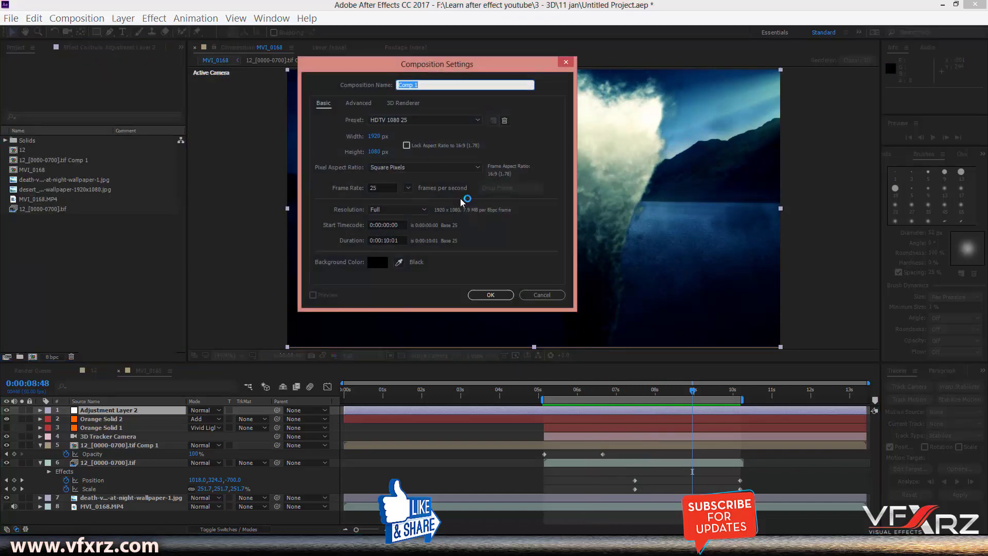
pyautogui.click(492, 295)
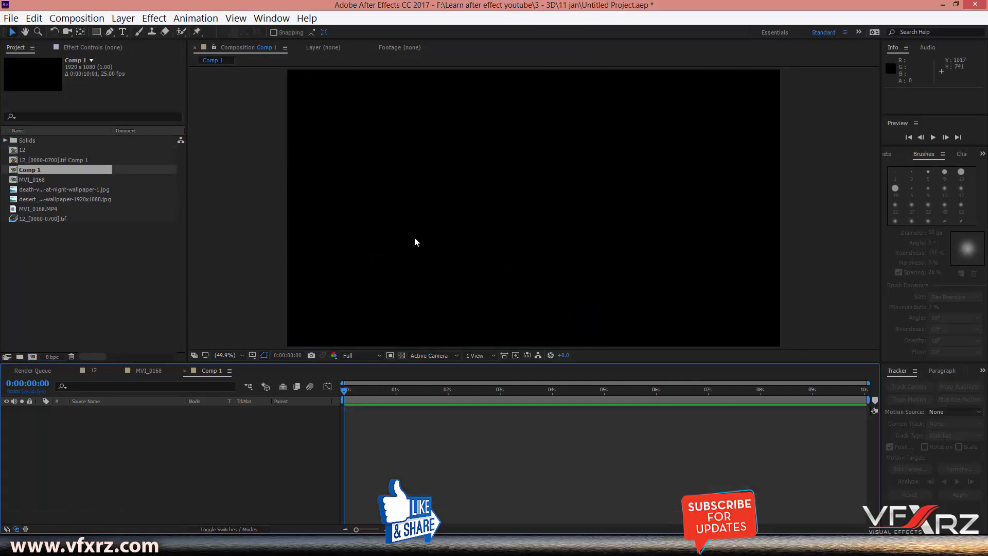
pyautogui.click(101, 278)
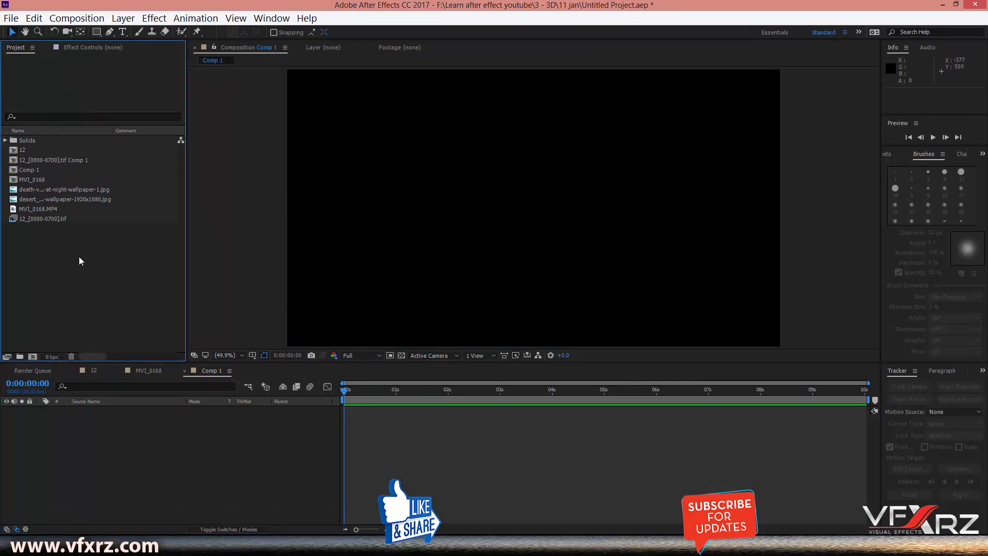
pyautogui.rightClick(94, 292)
pyautogui.click(216, 292)
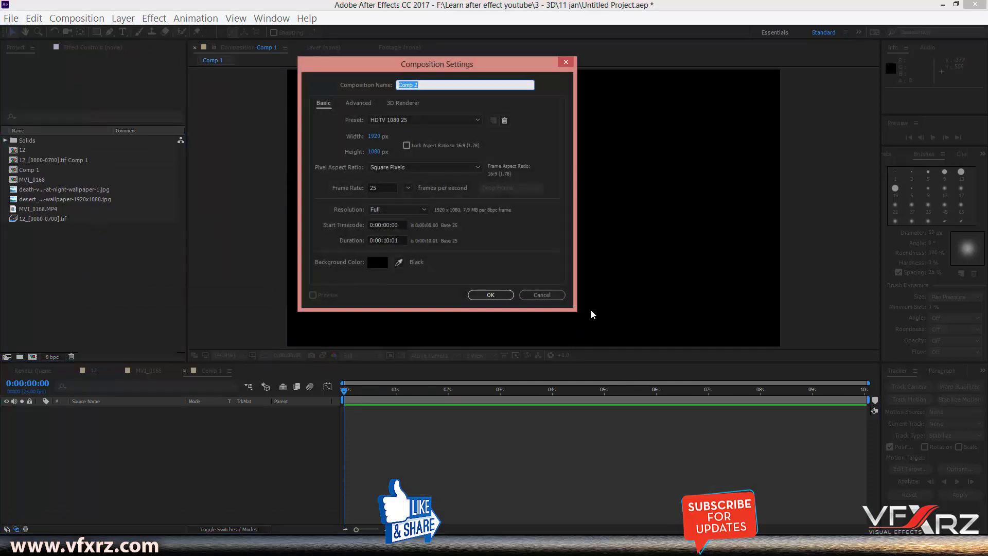
pyautogui.press('Escape')
# Import the rendered frames as a TIFF sequence starting from 12_0000.tif, interpreting the alpha as Straight - Unmatted.
pyautogui.rightClick(110, 268)
pyautogui.moveTo(208, 335)
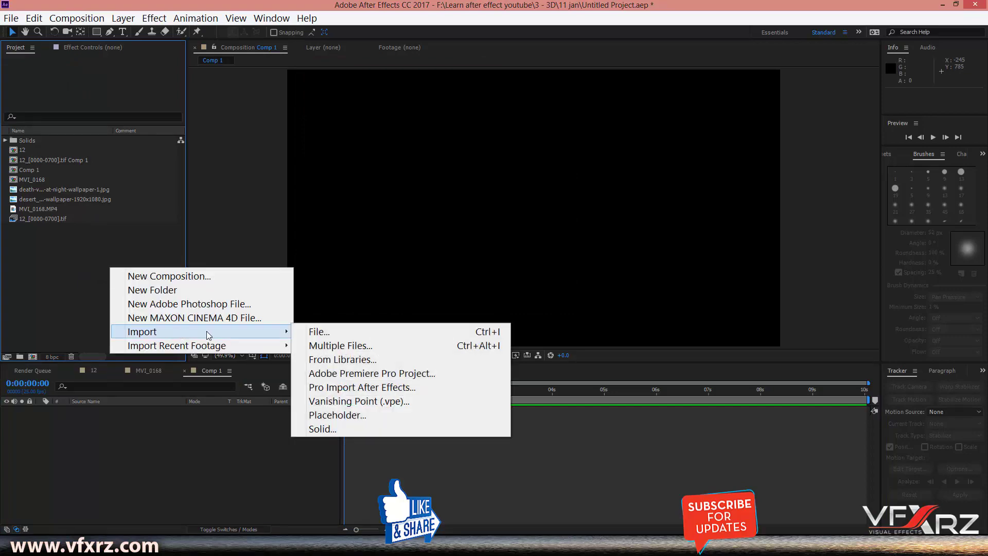
pyautogui.click(387, 330)
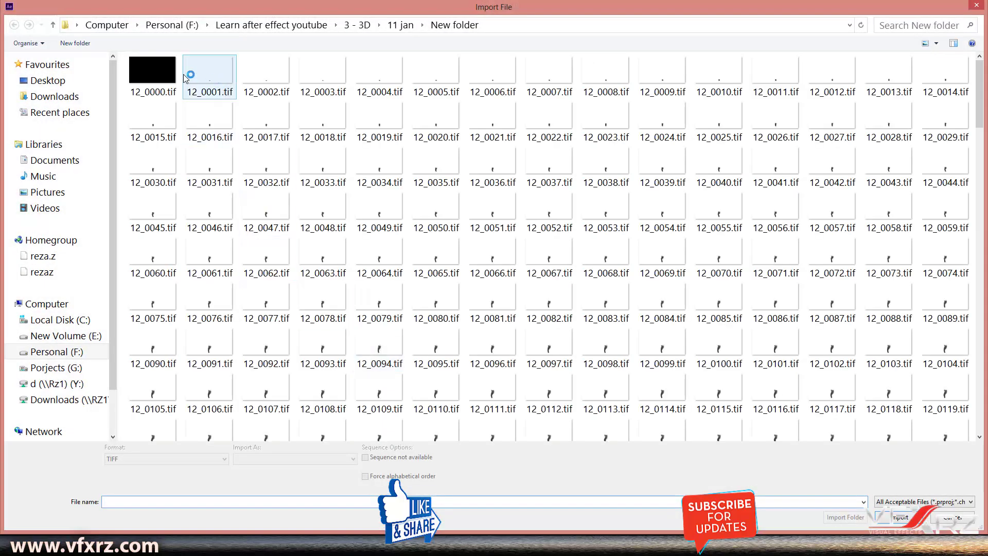
pyautogui.moveTo(984, 98); pyautogui.dragTo(943, 175)
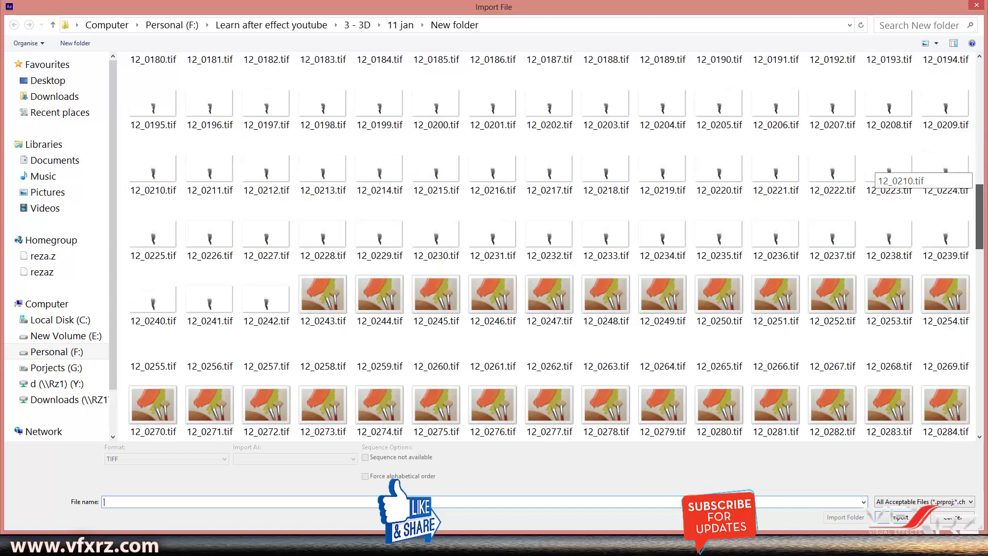
pyautogui.scroll(15, 940, 278)
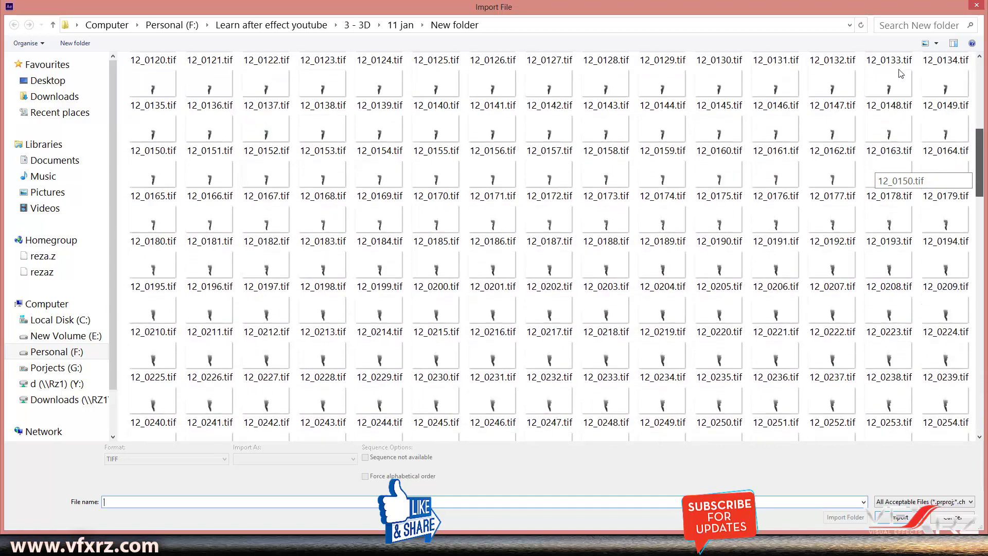
pyautogui.click(172, 72)
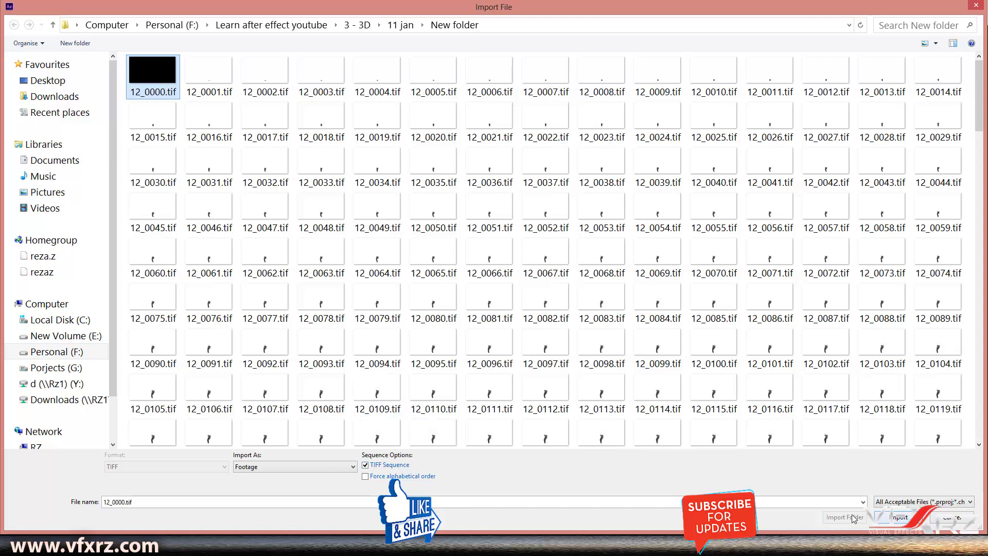
pyautogui.click(904, 524)
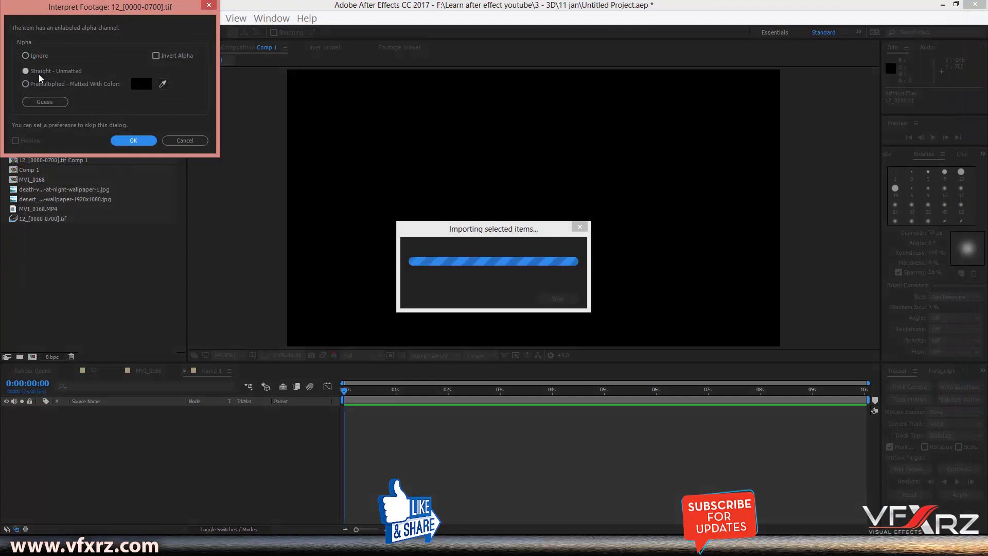
pyautogui.click(129, 144)
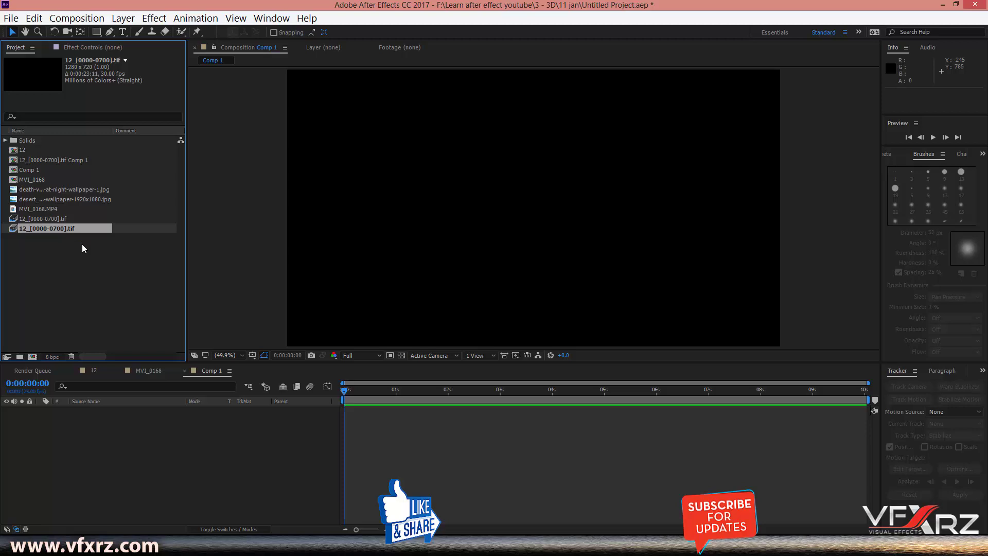
# Place the newly imported 12_[0000-0700].tif sequence in Comp 1 and move the playhead to 0:00:06:22.
pyautogui.moveTo(50, 227); pyautogui.dragTo(466, 406)
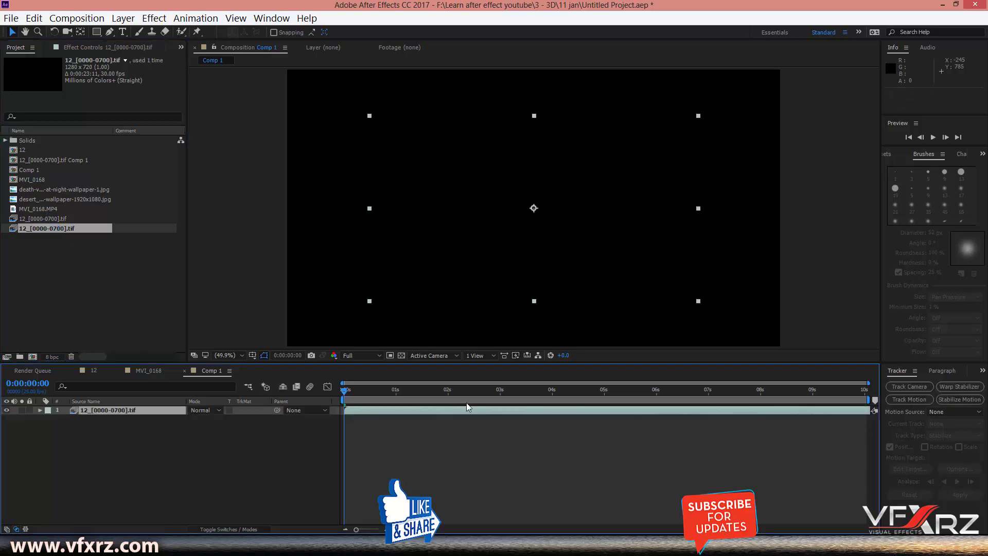
pyautogui.moveTo(369, 393)
pyautogui.mouseDown()
pyautogui.moveTo(823, 412)
pyautogui.moveTo(381, 402)
pyautogui.mouseUp()
pyautogui.click(702, 394)
# Time-stretch the tornado sequence layer to a new duration of 0:00:05:00, holding the layer in-point.
pyautogui.rightClick(513, 411)
pyautogui.moveTo(567, 110)
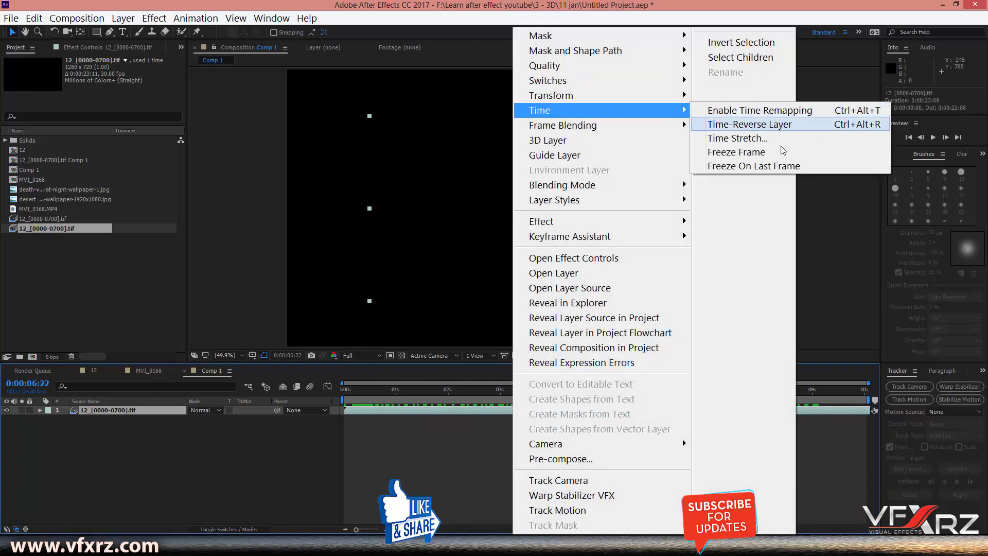
pyautogui.click(790, 139)
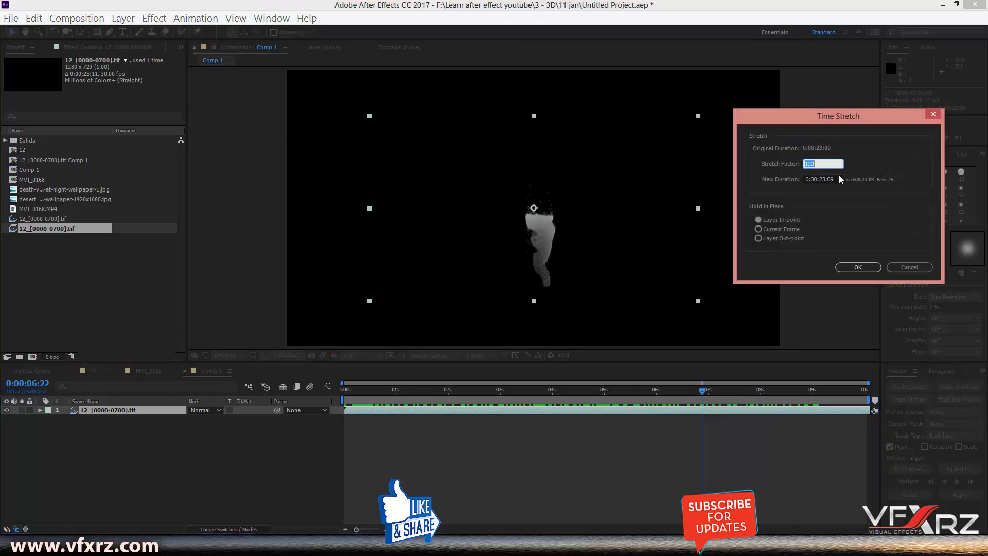
pyautogui.click(824, 179)
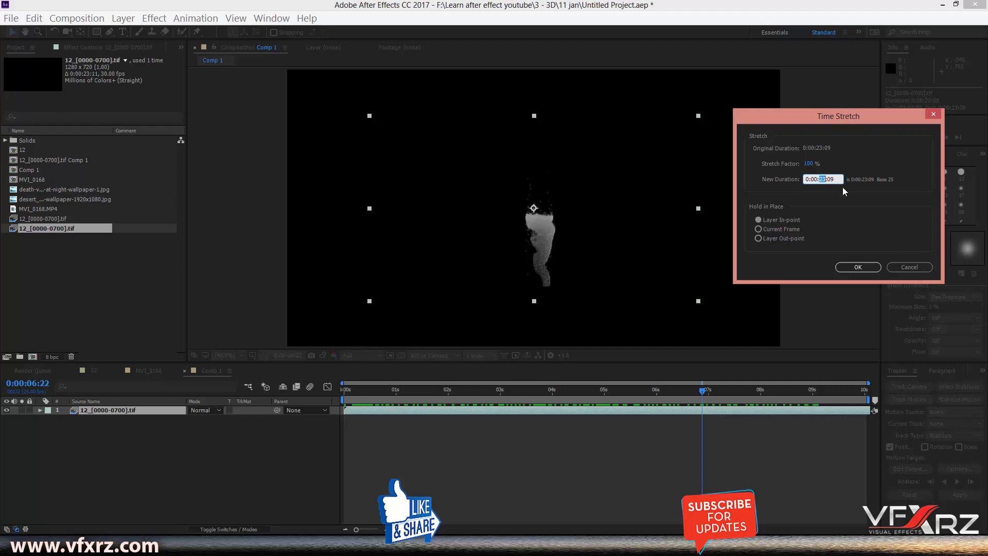
pyautogui.write('500')
pyautogui.press('Tab')
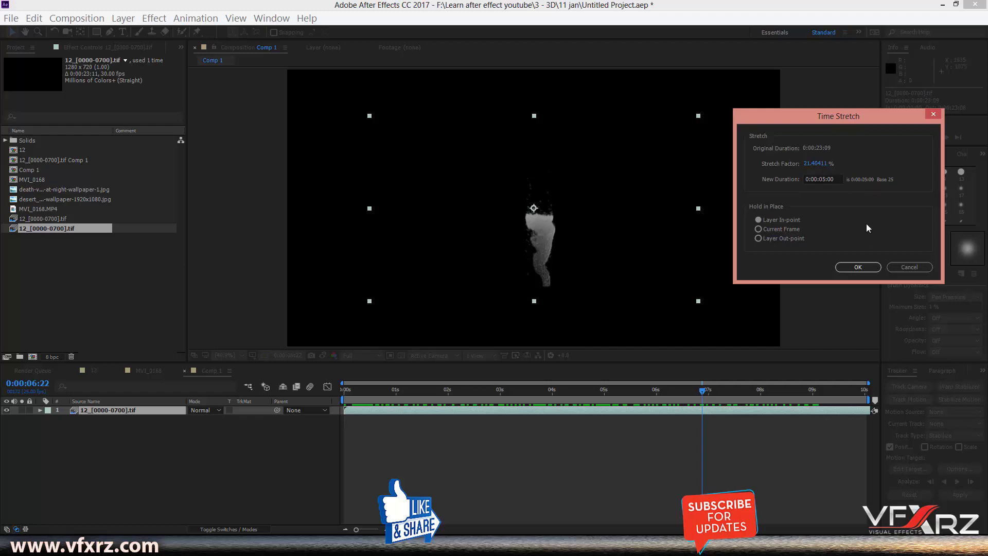
pyautogui.click(863, 269)
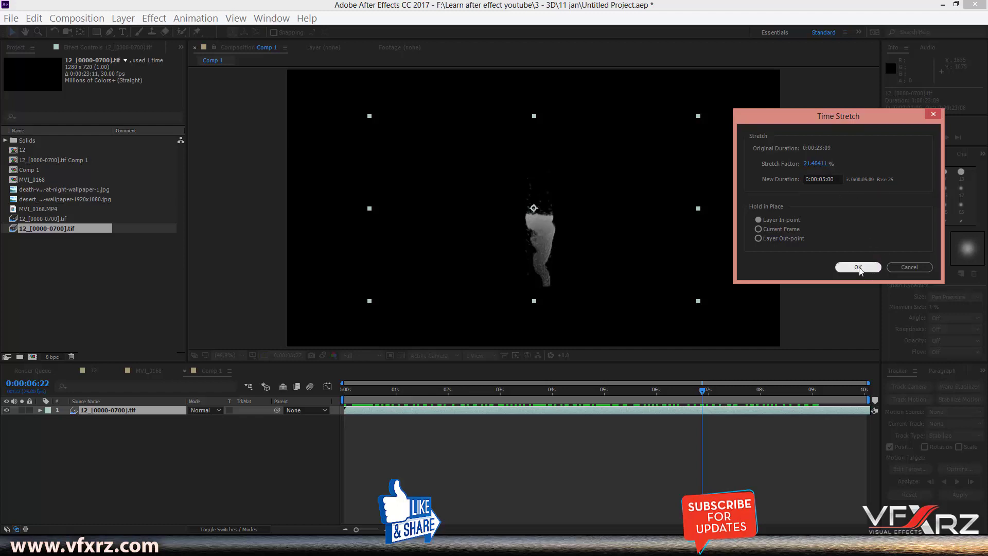
# Scrub the shortened tornado layer and play Comp 1 from the start to check its speed.
pyautogui.click(601, 396)
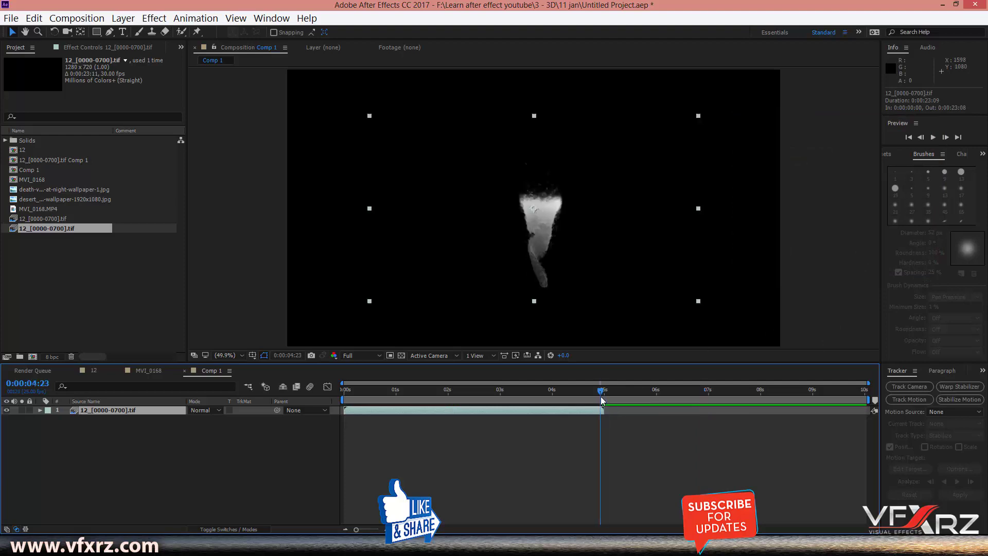
pyautogui.moveTo(600, 395); pyautogui.dragTo(409, 395)
pyautogui.press('Home')
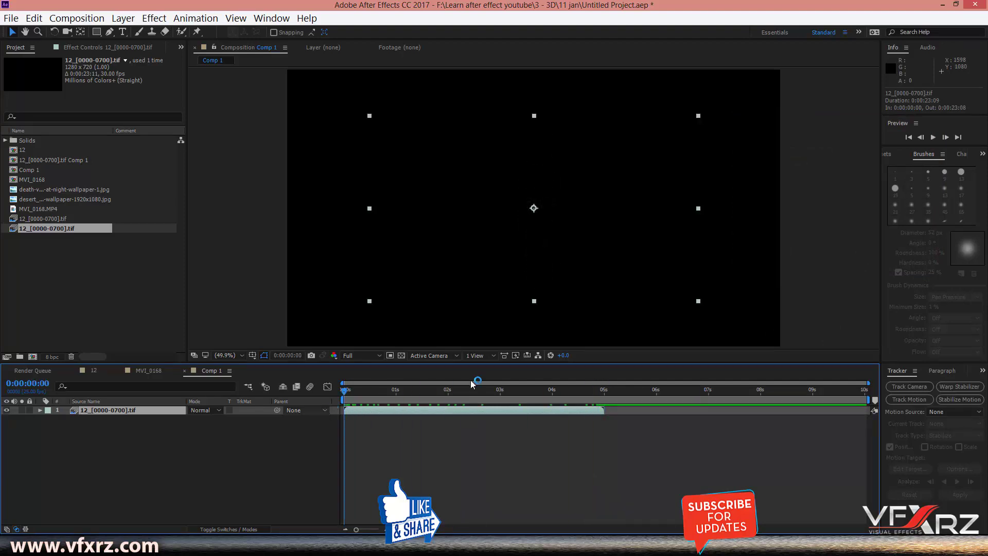
pyautogui.press('space')
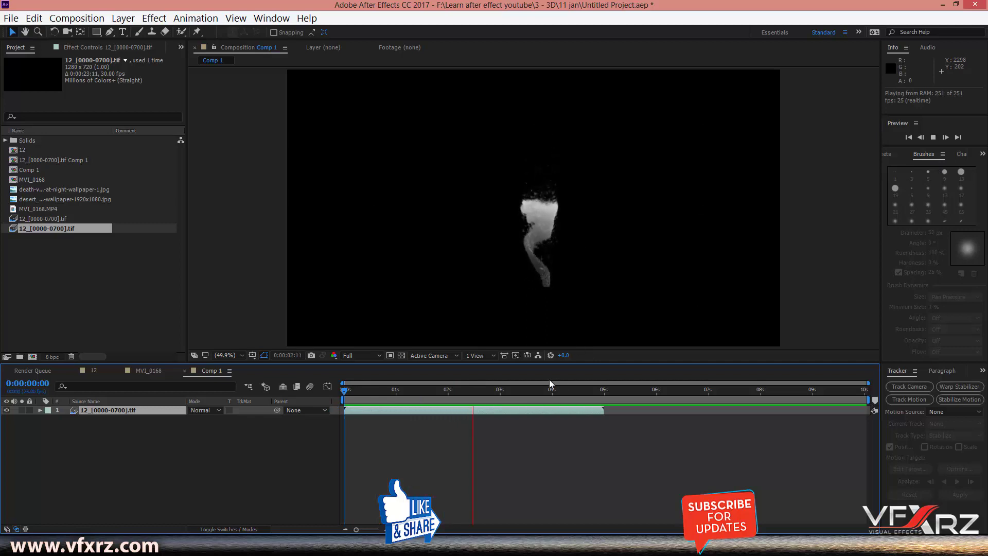
pyautogui.press('space')
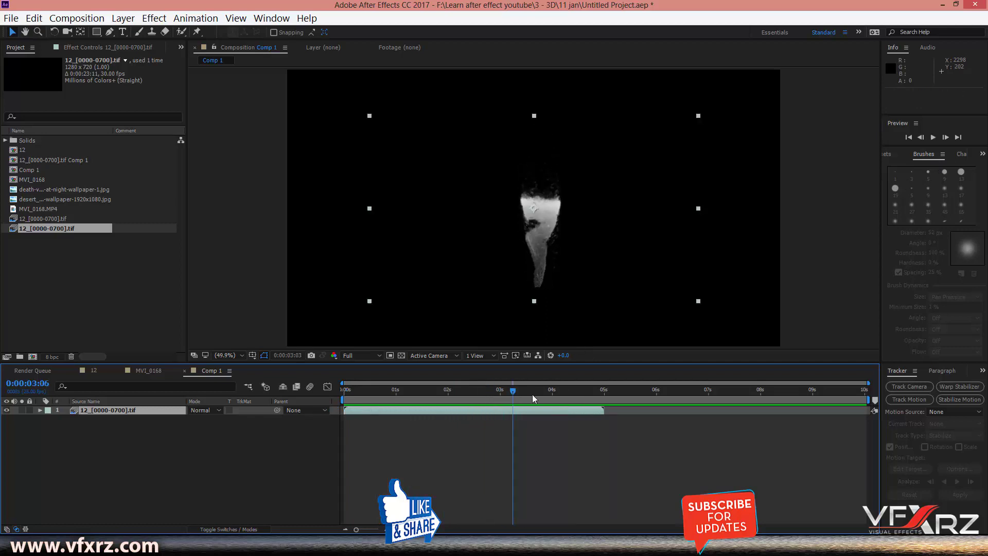
# Add the death-v...at-night-wallpaper-1.jpg image to Comp 1 as the background beneath the tornado layer.
pyautogui.click(54, 192)
pyautogui.moveTo(53, 190); pyautogui.dragTo(133, 466)
# Keyframe the tornado layer's Scale at 100% at 0:00:01:02 and at 252% at 0:00:03:24.
pyautogui.moveTo(545, 391); pyautogui.dragTo(400, 409)
pyautogui.click(401, 410)
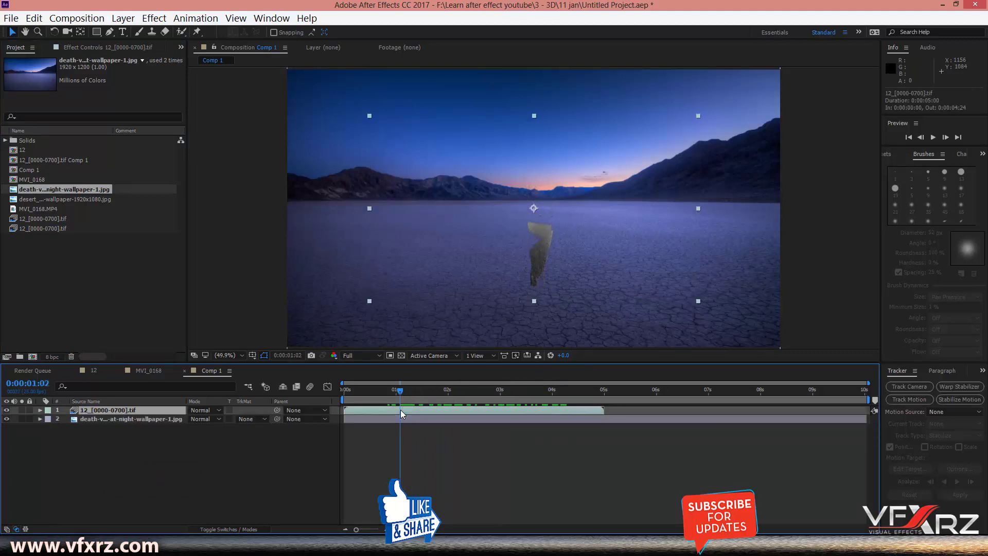
pyautogui.press('s')
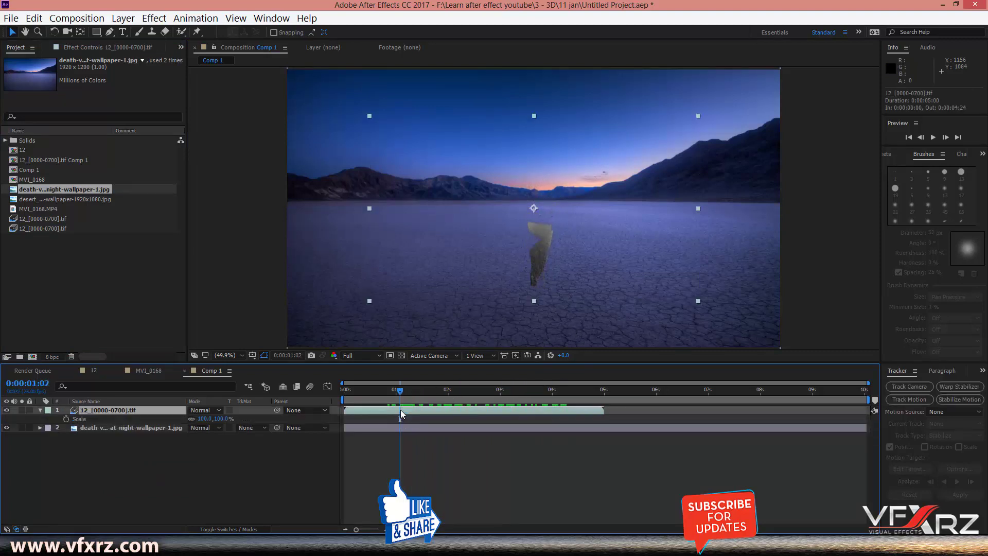
pyautogui.click(67, 420)
pyautogui.press('Return')
pyautogui.moveTo(424, 394); pyautogui.dragTo(550, 402)
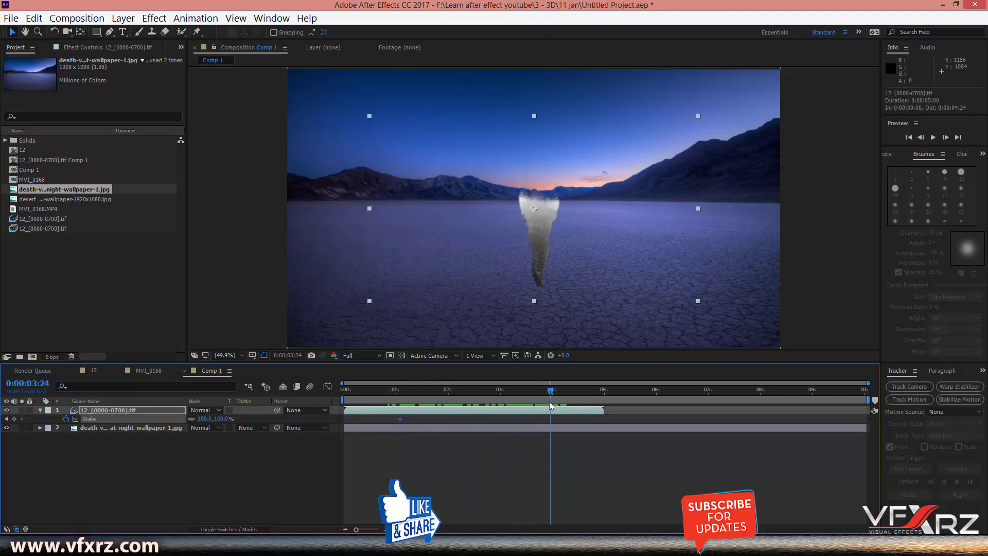
pyautogui.moveTo(217, 420); pyautogui.dragTo(287, 411)
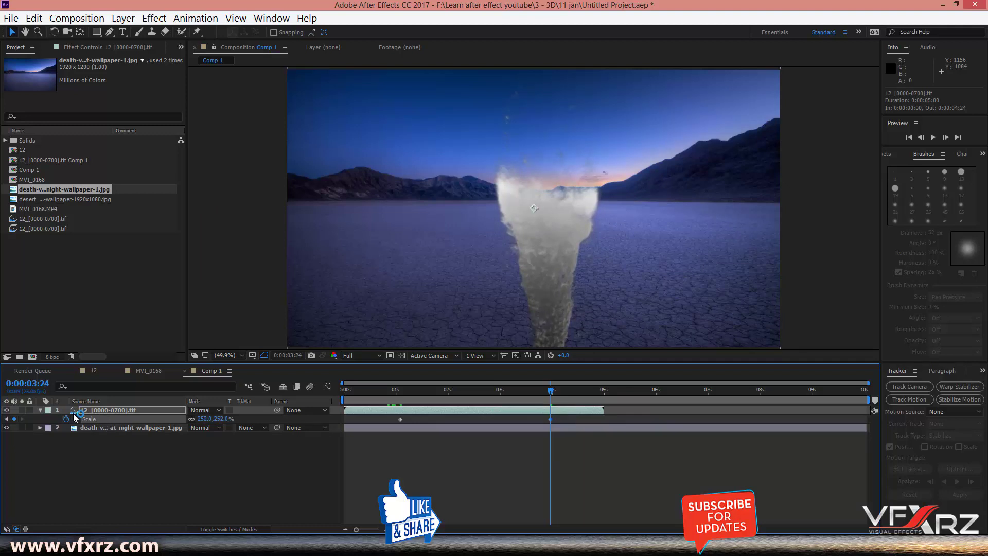
# Show all transform properties of the tornado sequence layer.
pyautogui.click(40, 411)
pyautogui.click(40, 410)
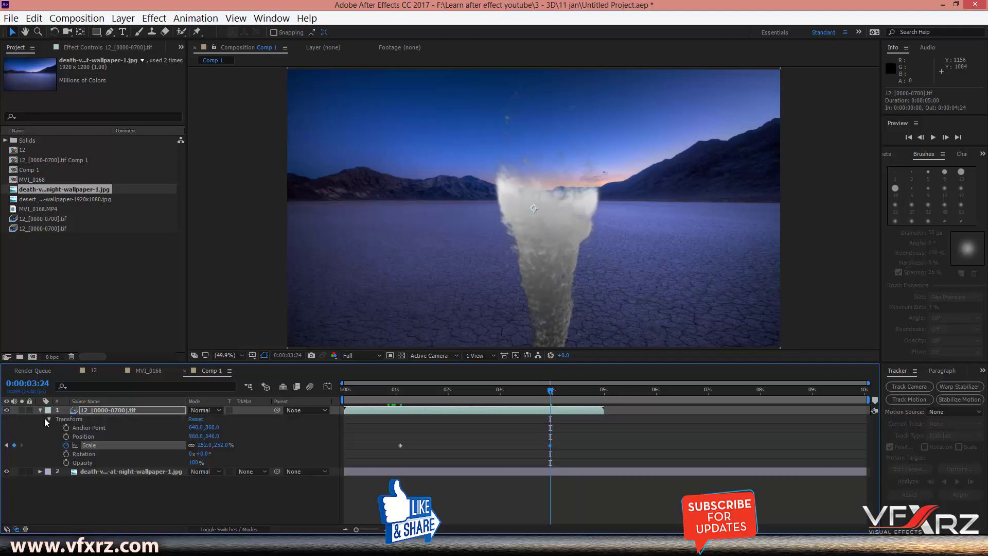
pyautogui.click(83, 436)
pyautogui.click(66, 436)
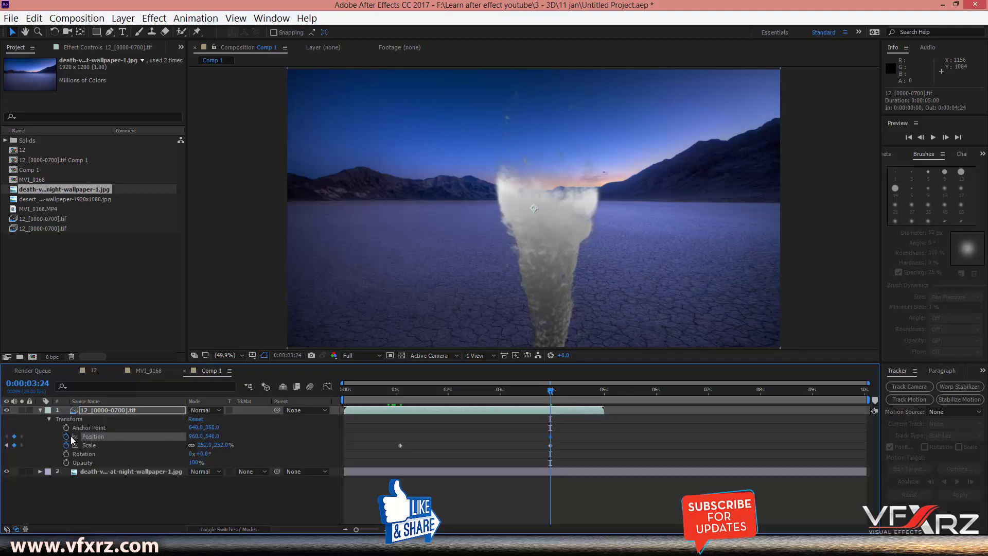
pyautogui.hotkey('ctrl', 'z')
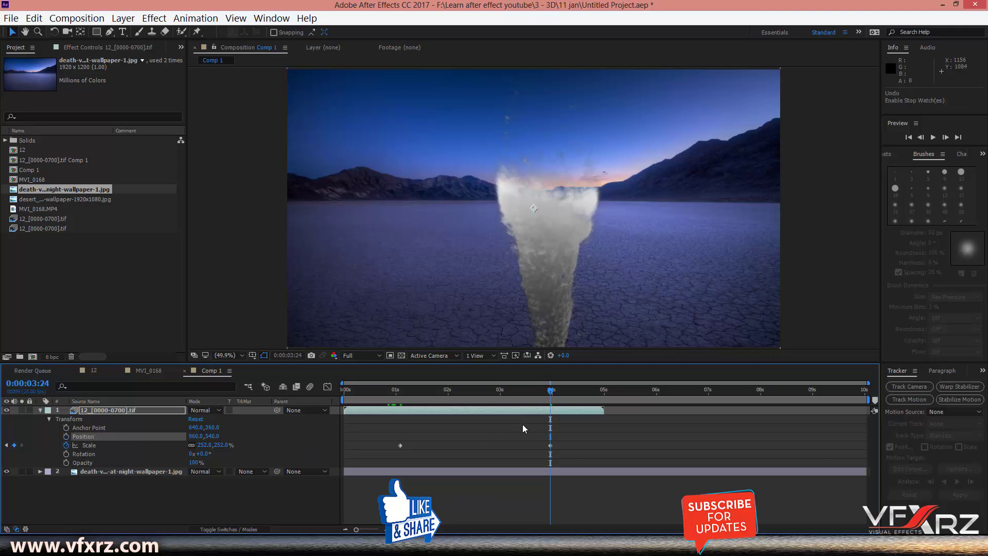
# Keyframe the tornado layer's Position at 0:00:01:02 and move the layer to about 1242.5, 331.6 at 0:00:03:24.
pyautogui.moveTo(550, 394)
pyautogui.mouseDown()
pyautogui.moveTo(394, 422)
pyautogui.moveTo(399, 430)
pyautogui.moveTo(521, 396)
pyautogui.moveTo(551, 410)
pyautogui.mouseUp()
pyautogui.moveTo(539, 298); pyautogui.dragTo(615, 253)
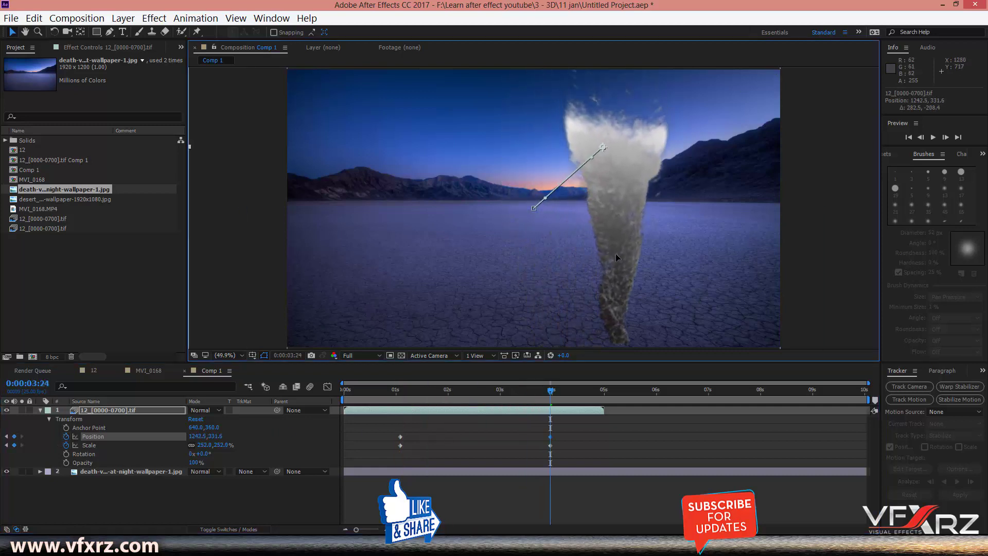
# Preview the tornado layer's movement and scaling from 0:00:01:01.
pyautogui.moveTo(480, 397); pyautogui.dragTo(398, 416)
pyautogui.press('space')
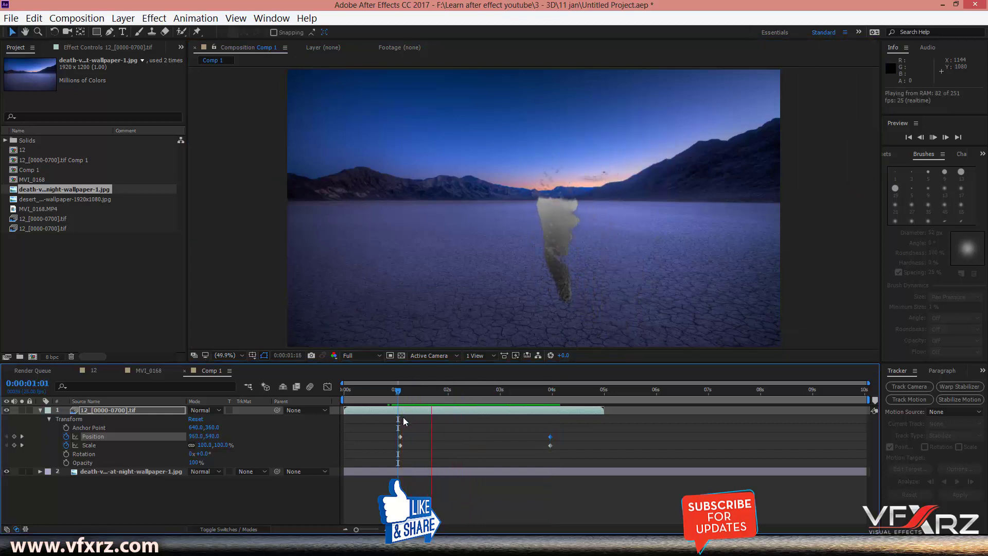
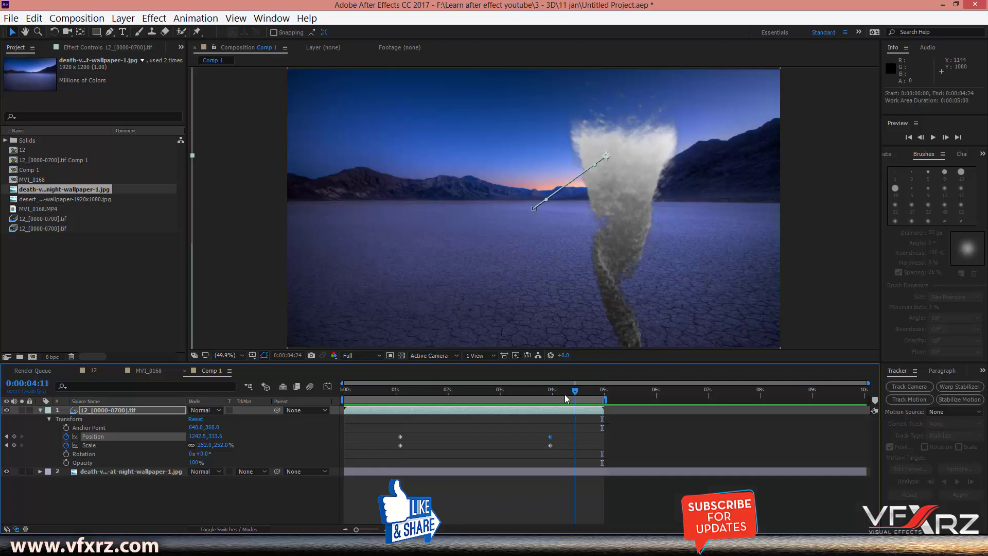
# Apply a Curves effect to the tornado layer and shape its RGB curve into a steep S with darker shadows and brighter highlights.
pyautogui.click(431, 410)
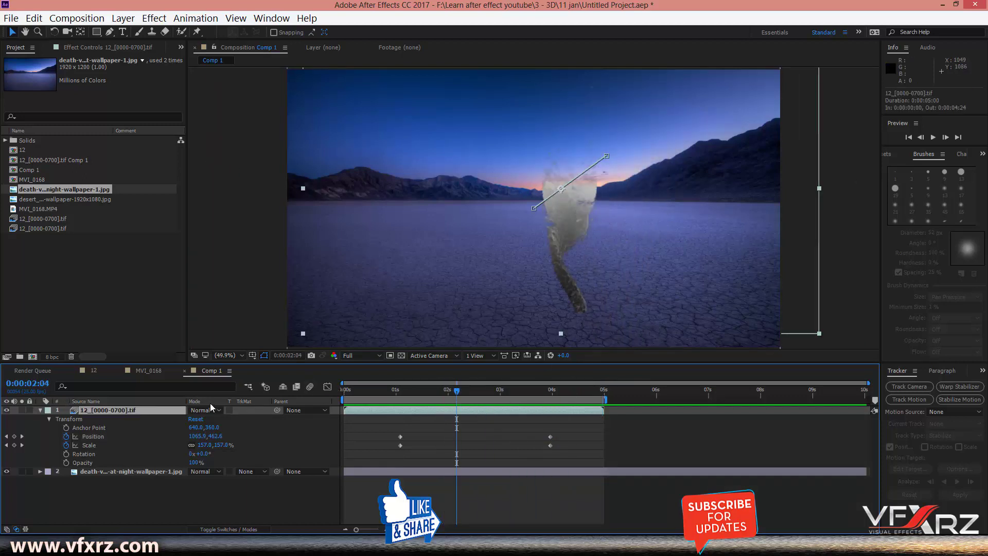
pyautogui.click(154, 18)
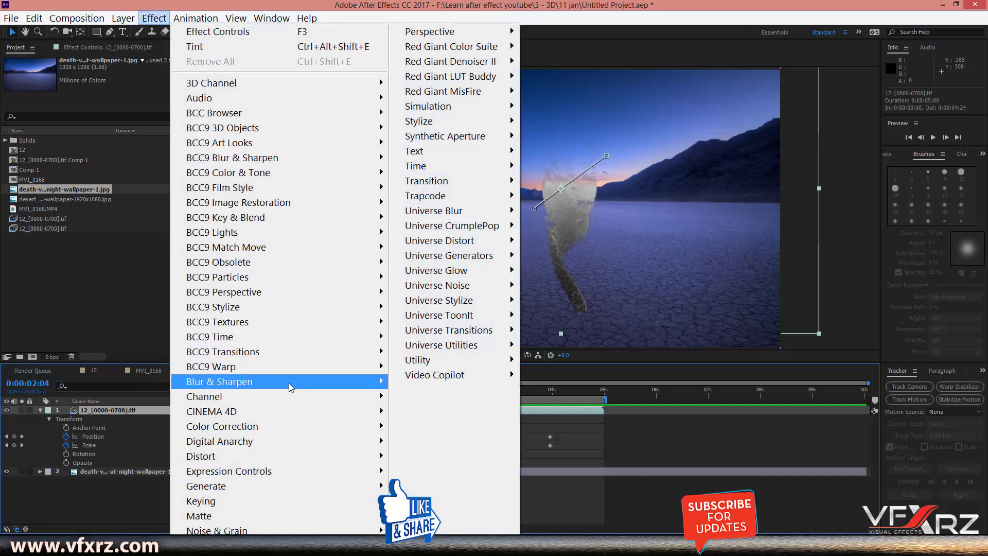
pyautogui.moveTo(285, 426)
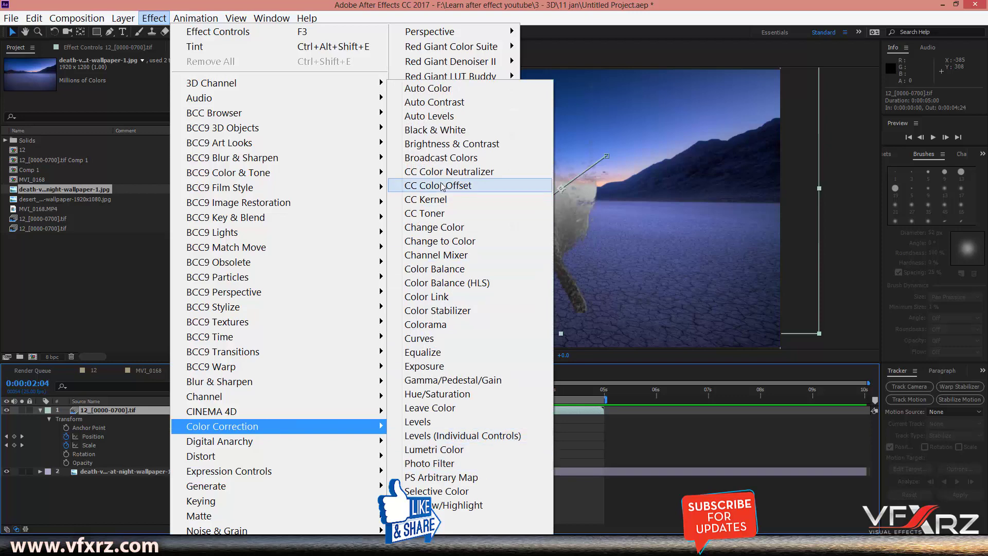
pyautogui.click(480, 340)
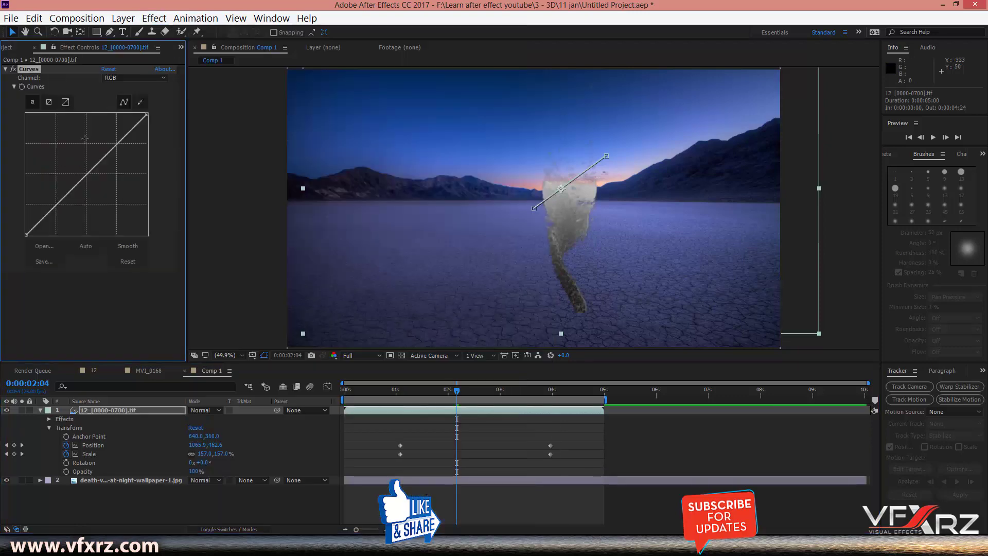
pyautogui.moveTo(114, 149); pyautogui.dragTo(66, 205)
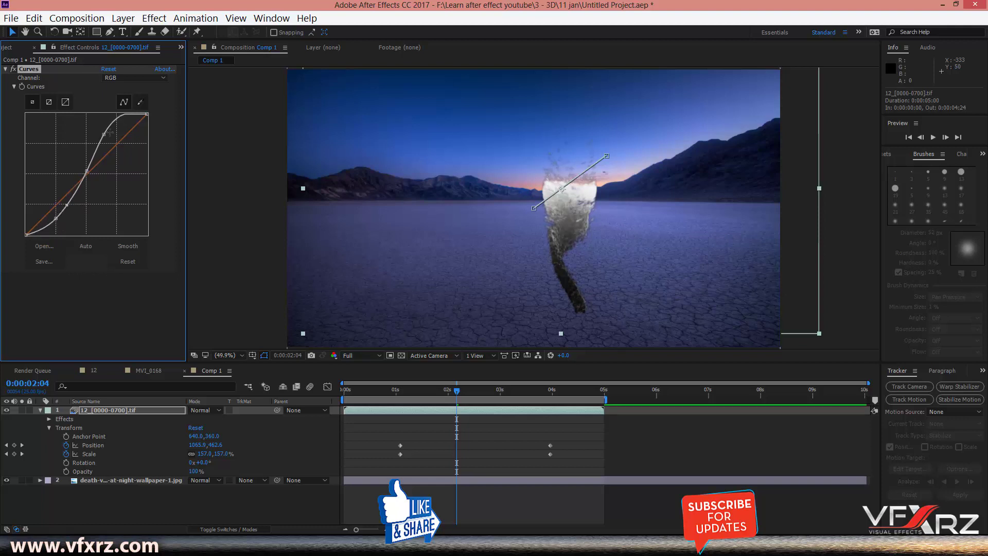
pyautogui.moveTo(103, 134)
pyautogui.mouseDown()
pyautogui.moveTo(114, 146)
pyautogui.moveTo(96, 136)
pyautogui.mouseUp()
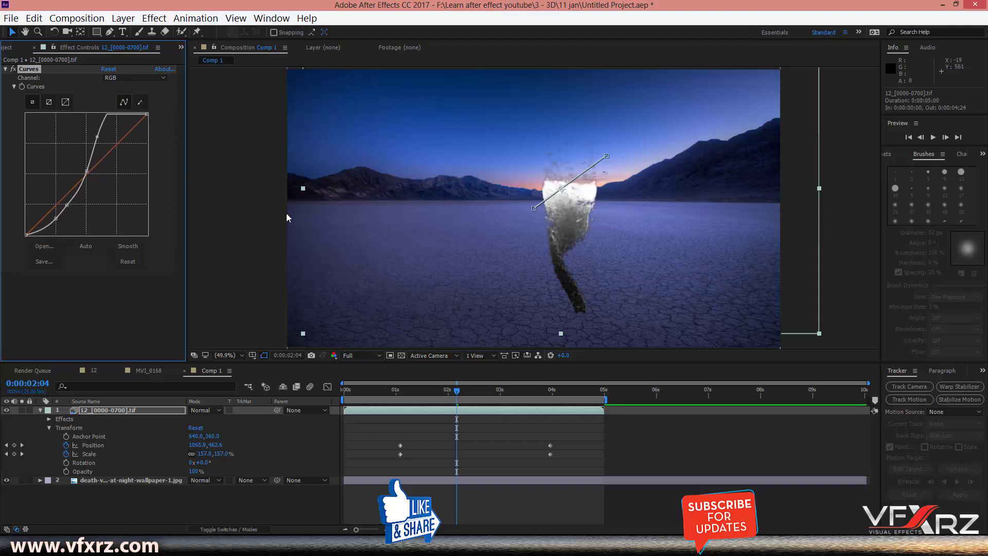
# Examine the contrast-adjusted tornado near the end of its movement, stepping frame by frame to 0:00:04:06.
pyautogui.click(491, 399)
pyautogui.moveTo(474, 395); pyautogui.dragTo(555, 412)
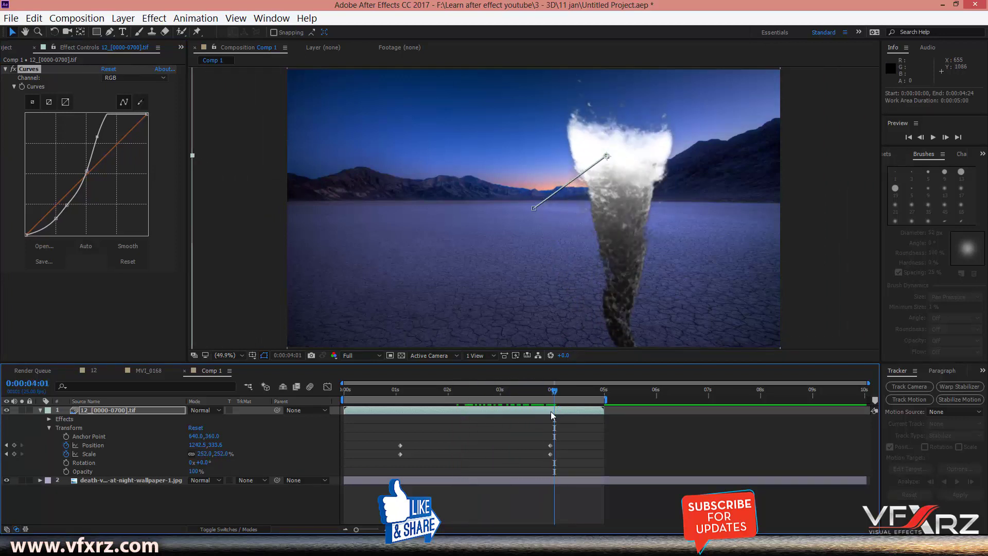
pyautogui.press('pagedown')
pyautogui.press('pagedown')
pyautogui.press('pagedown')
pyautogui.press('pagedown')
pyautogui.press('pagedown')
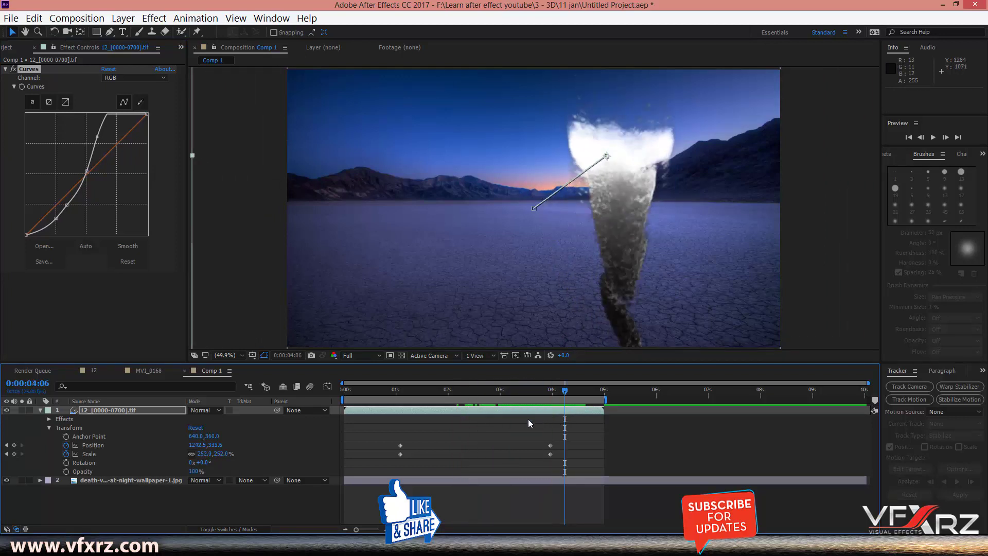
# Create an adjustment layer above the tornado and background layers in Comp 1.
pyautogui.rightClick(195, 519)
pyautogui.moveTo(253, 393)
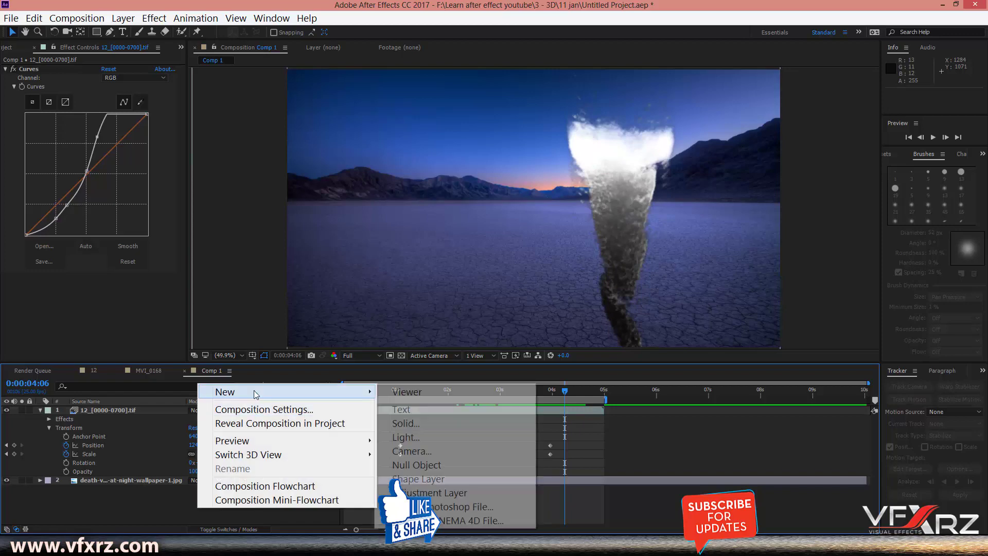
pyautogui.click(445, 493)
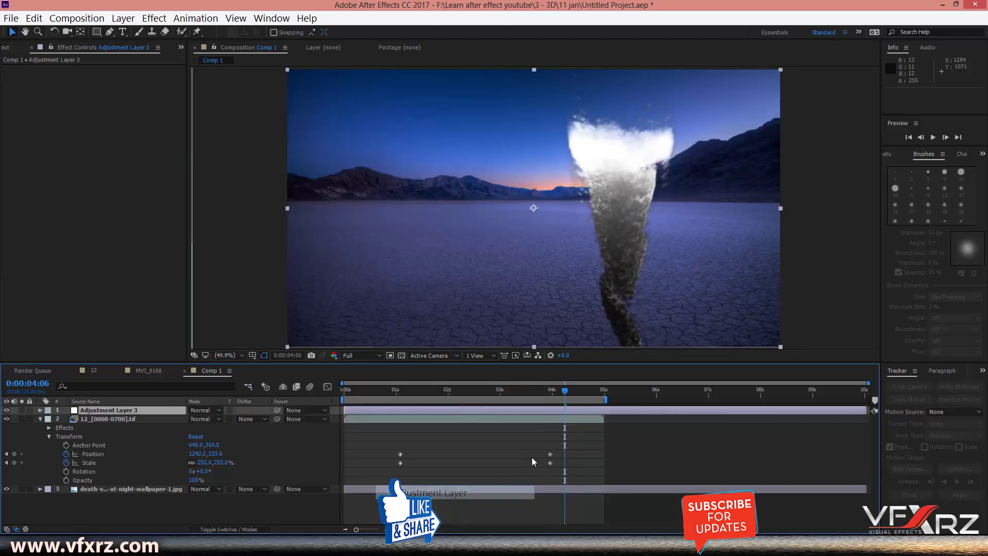
# Apply HDR Compander to the adjustment layer with Expand Range mode, Gain 1.30 and Gamma 1.14.
pyautogui.click(147, 19)
pyautogui.moveTo(438, 360)
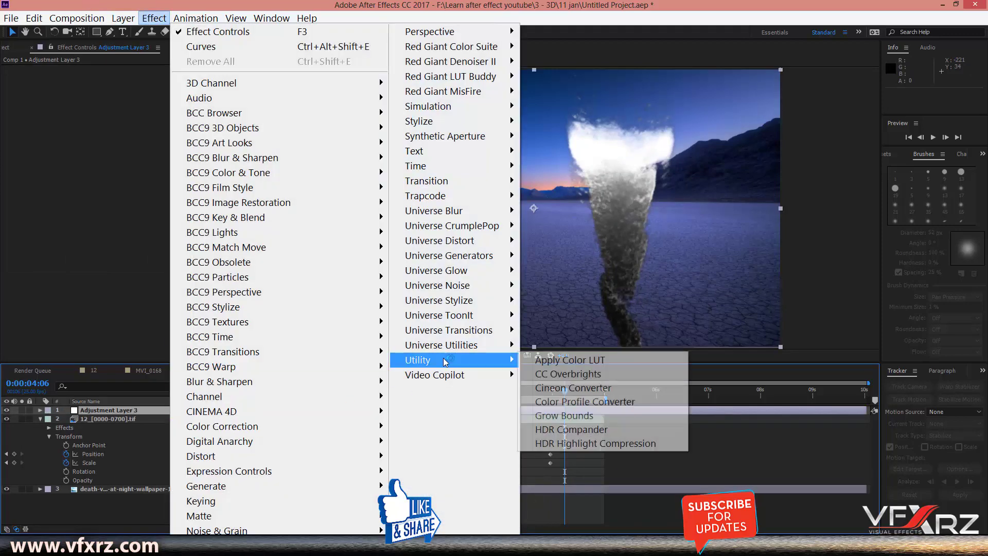
pyautogui.click(566, 431)
pyautogui.click(134, 77)
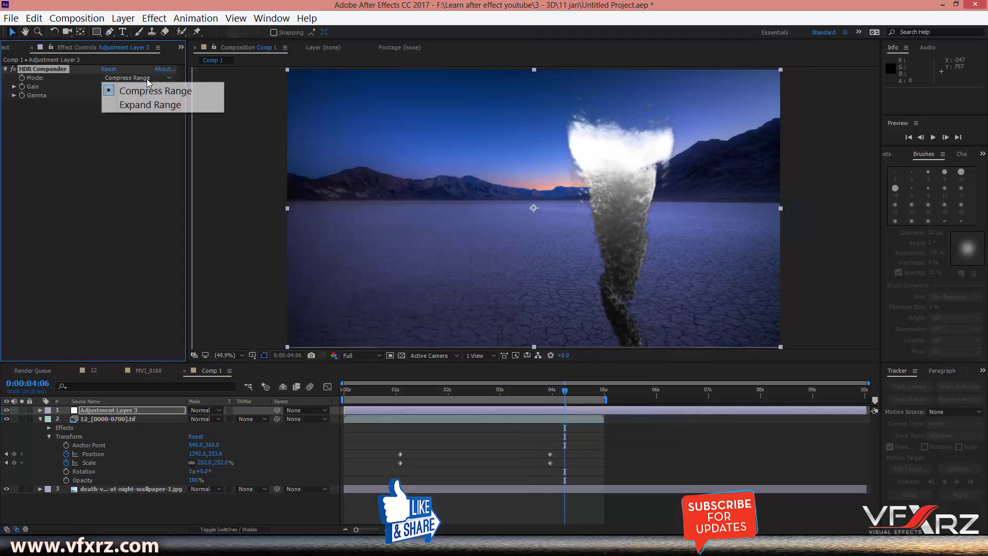
pyautogui.click(133, 105)
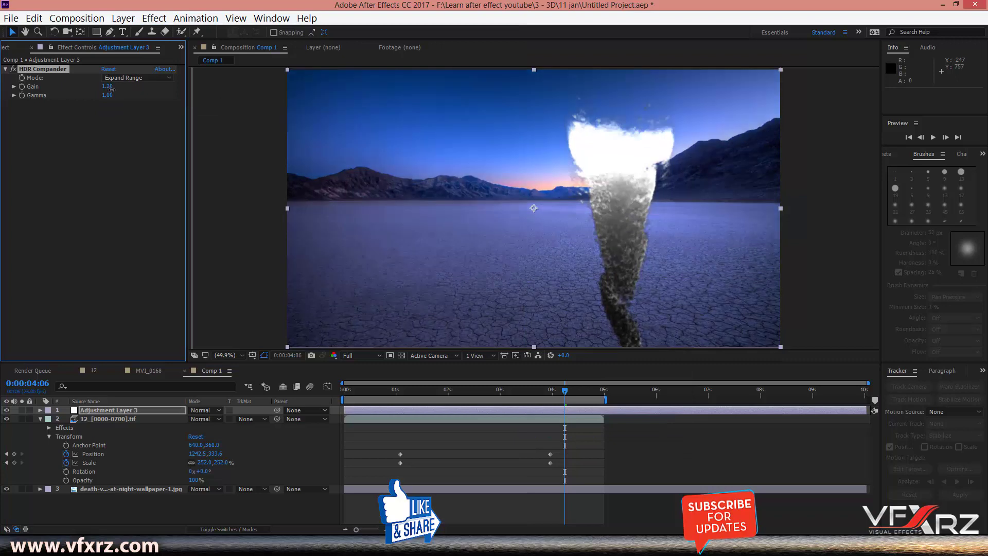
pyautogui.moveTo(111, 88); pyautogui.dragTo(124, 105)
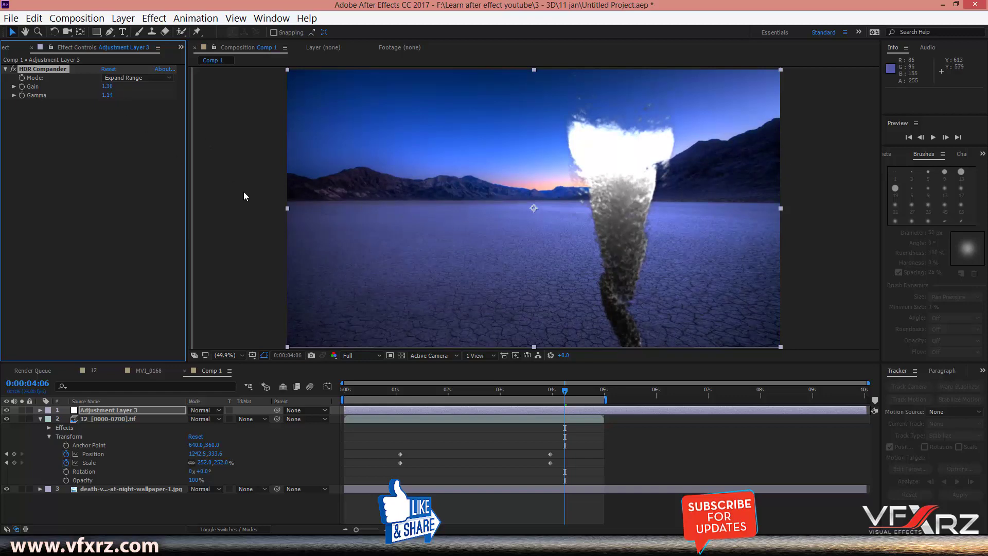
pyautogui.click(97, 175)
# Add a Levels effect below HDR Compander on the adjustment layer.
pyautogui.click(123, 18)
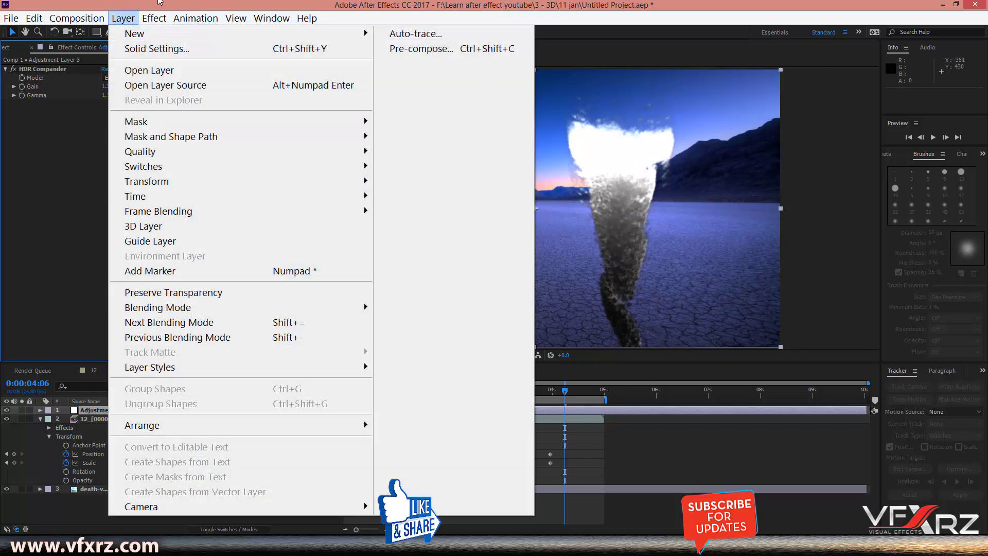
pyautogui.moveTo(155, 18)
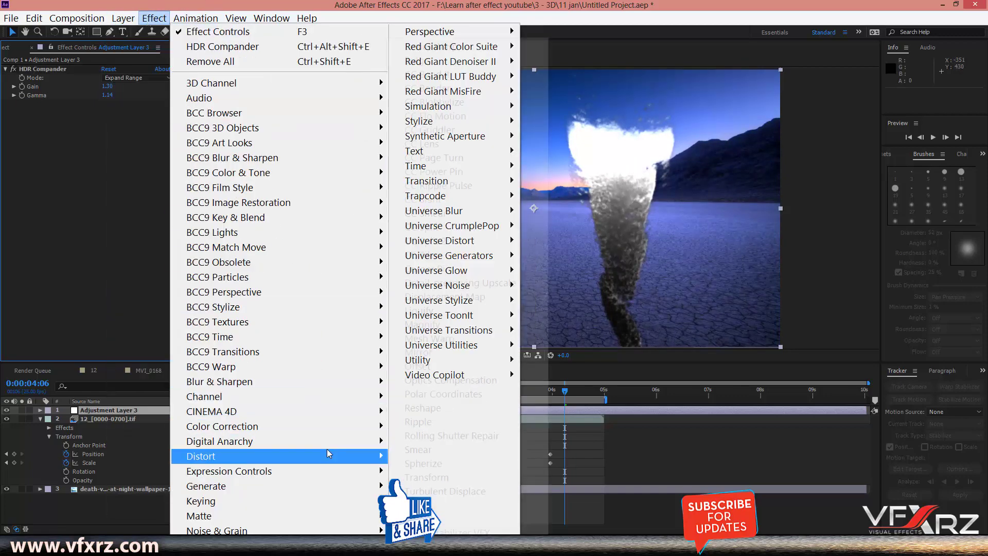
pyautogui.click(307, 18)
pyautogui.click(307, 18)
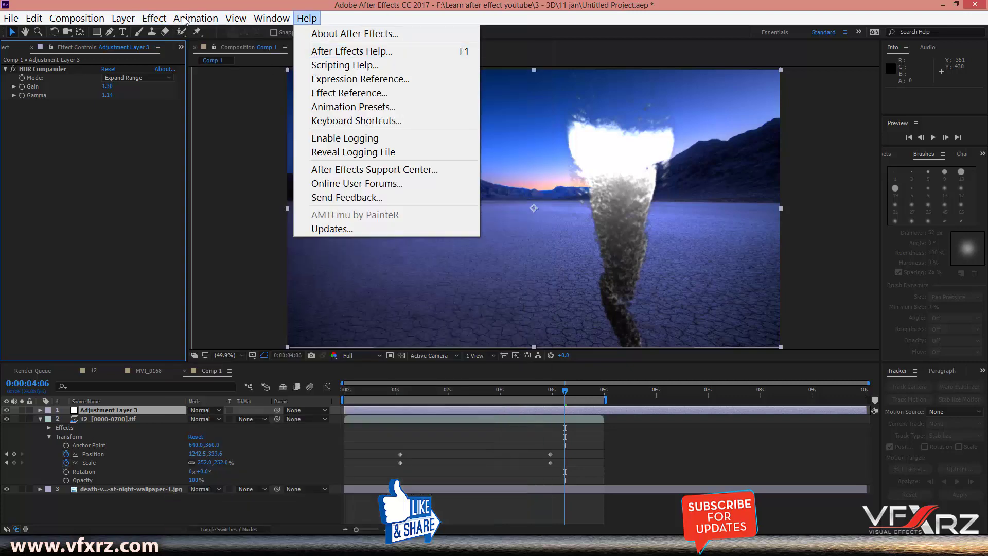
pyautogui.moveTo(154, 18)
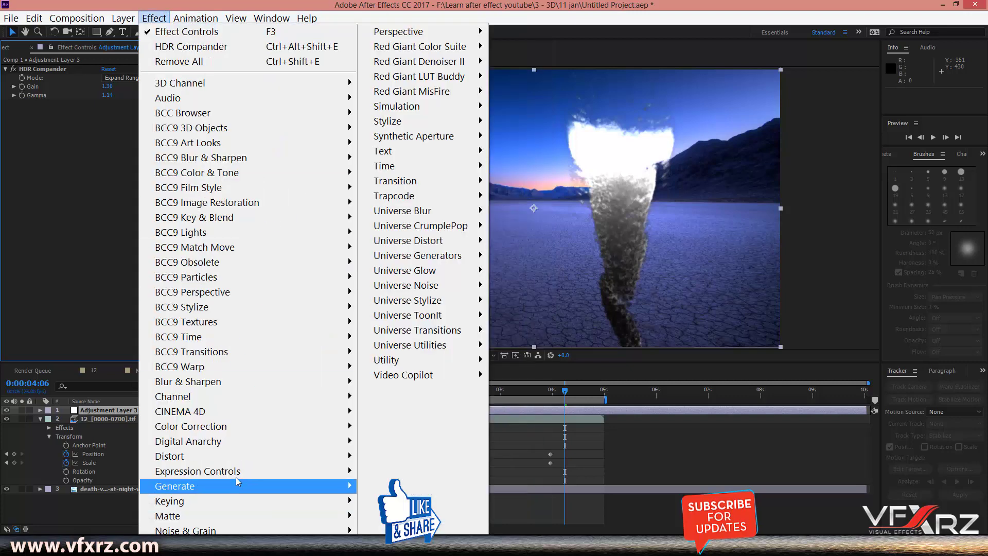
pyautogui.moveTo(232, 430)
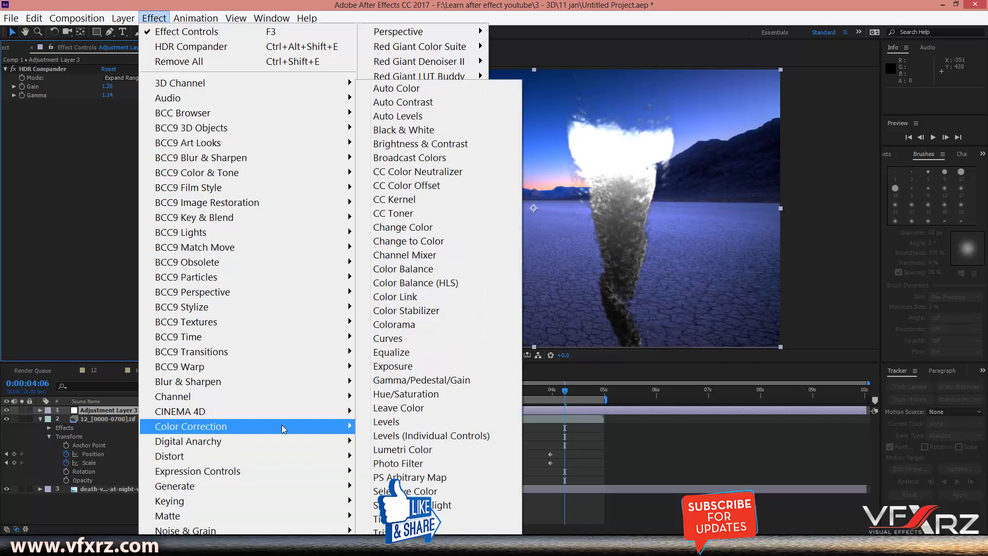
pyautogui.click(432, 422)
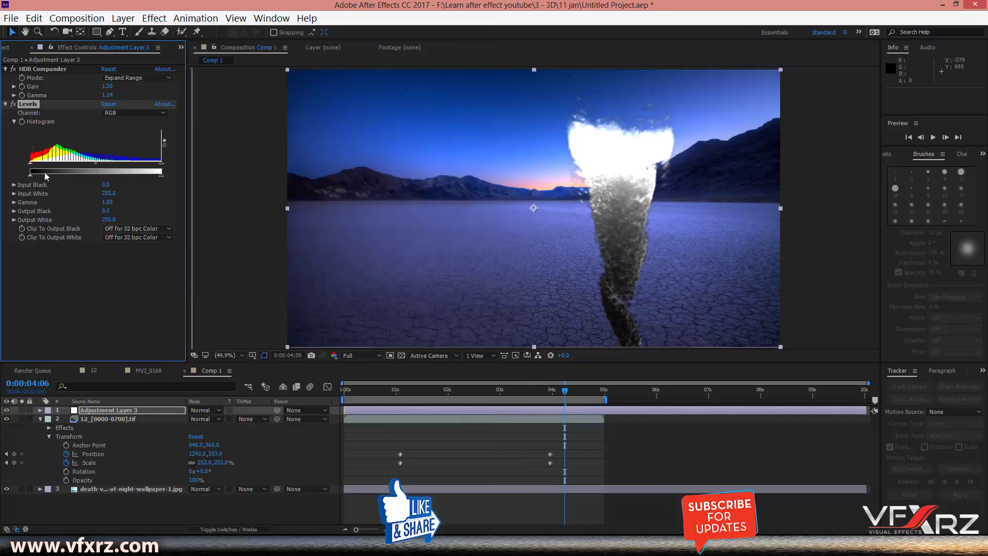
# Set the Levels effect's Input Black to 35 and Gamma to 0.74 in the RGB channel.
pyautogui.moveTo(30, 165)
pyautogui.mouseDown()
pyautogui.moveTo(70, 163)
pyautogui.moveTo(48, 163)
pyautogui.mouseUp()
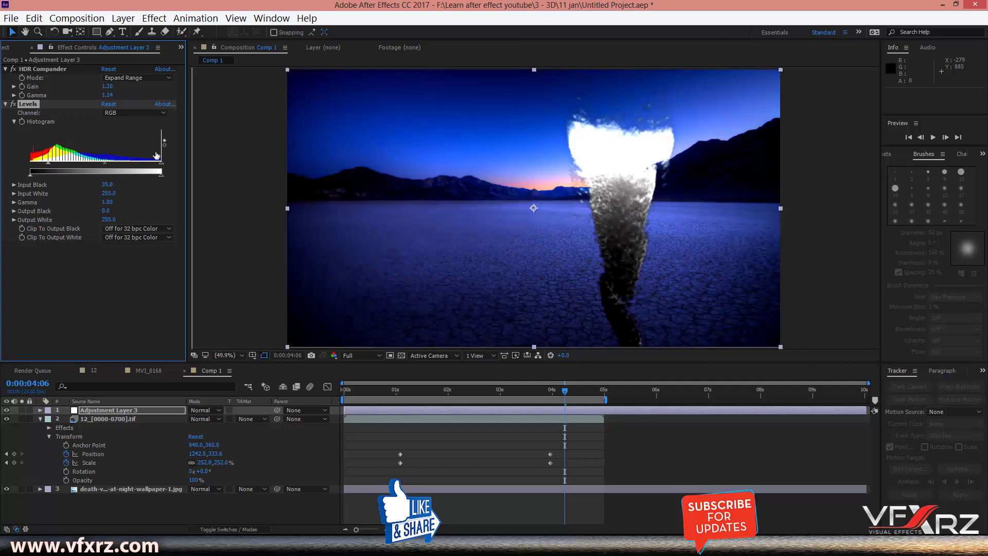
pyautogui.moveTo(146, 164); pyautogui.dragTo(190, 168)
pyautogui.moveTo(107, 165); pyautogui.dragTo(117, 168)
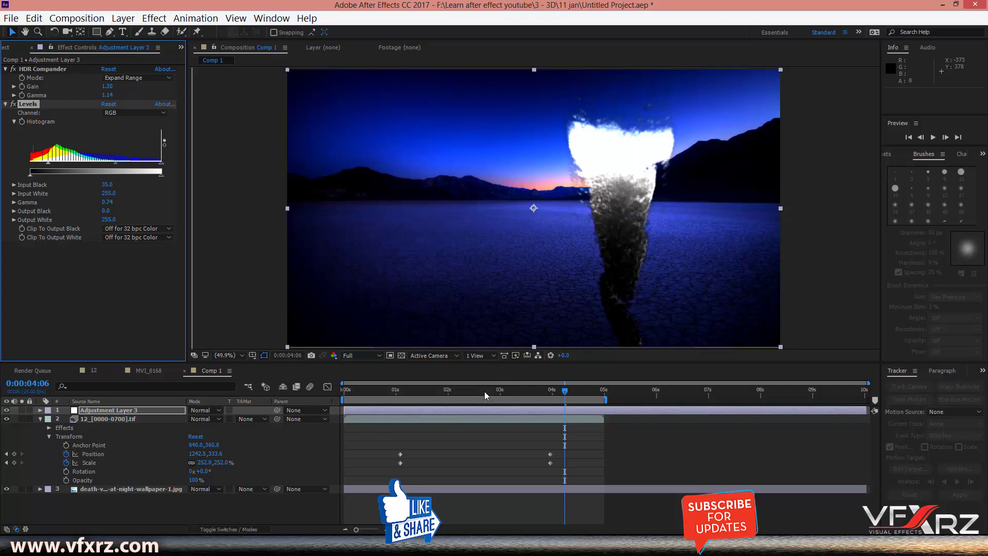
# At 0:00:03:09, create a 1920 x 1080 px orange solid above the adjustment layer.
pyautogui.click(116, 517)
pyautogui.press('space')
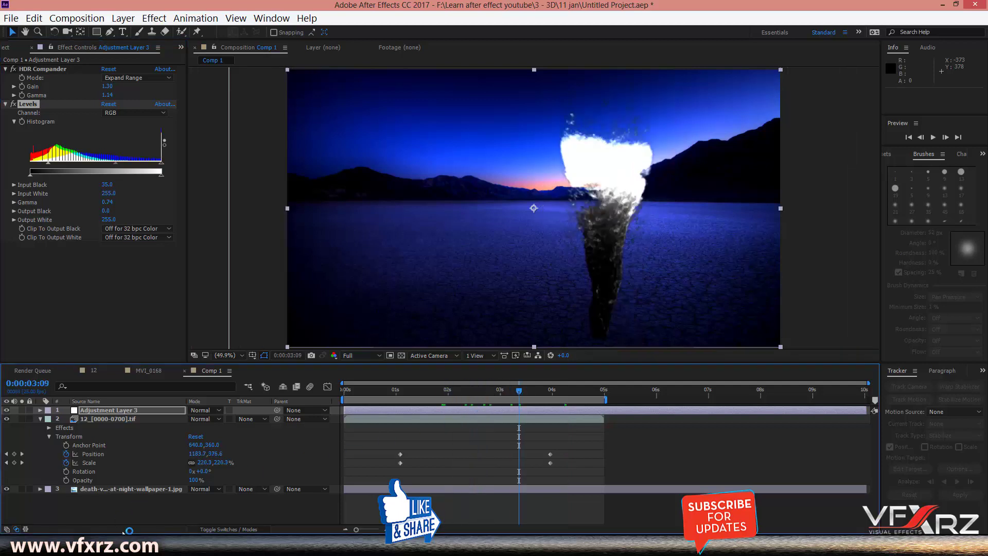
pyautogui.rightClick(166, 504)
pyautogui.moveTo(288, 386)
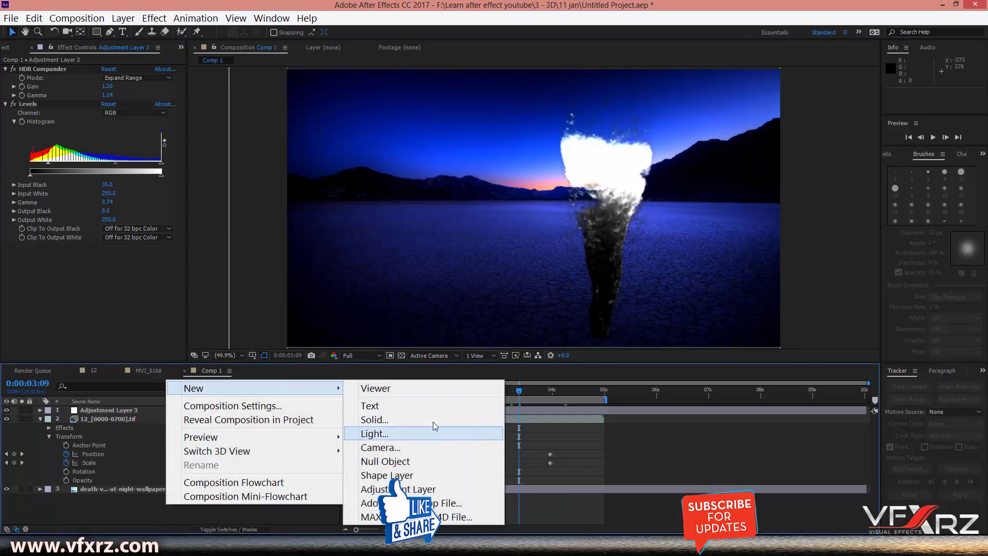
pyautogui.click(442, 420)
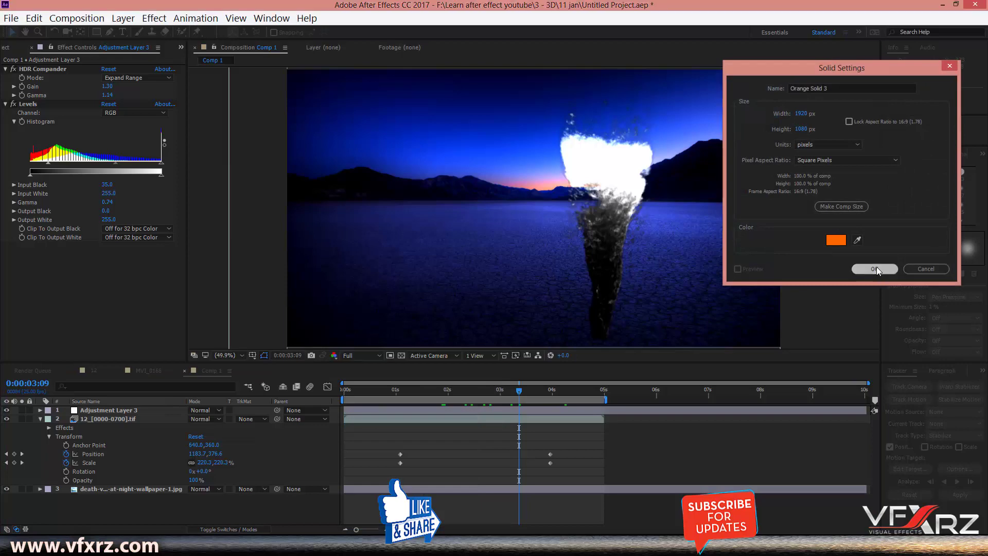
pyautogui.click(876, 268)
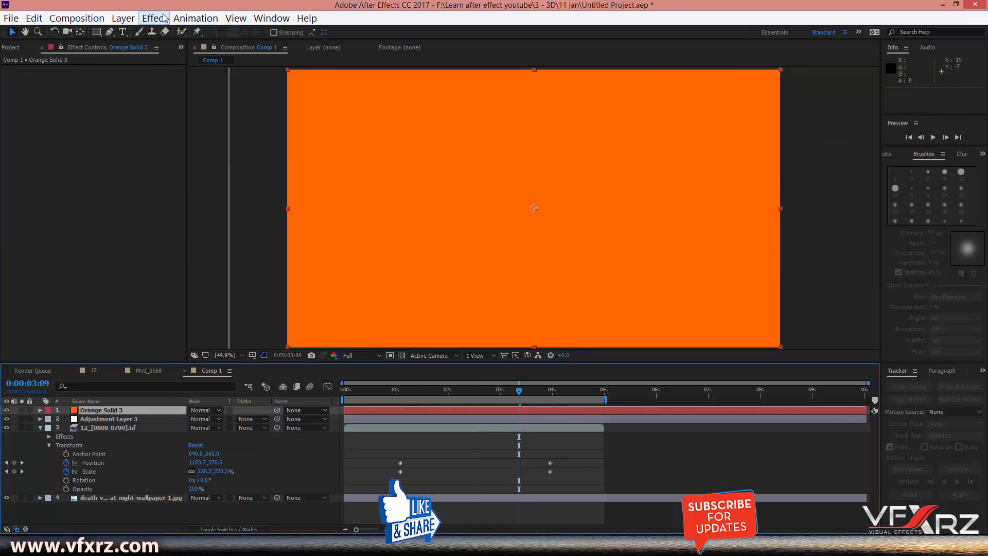
# Apply Video Copilot's Optical Flares to the orange solid and place the flare at about 1858.4, 81.6.
pyautogui.click(164, 18)
pyautogui.moveTo(456, 377)
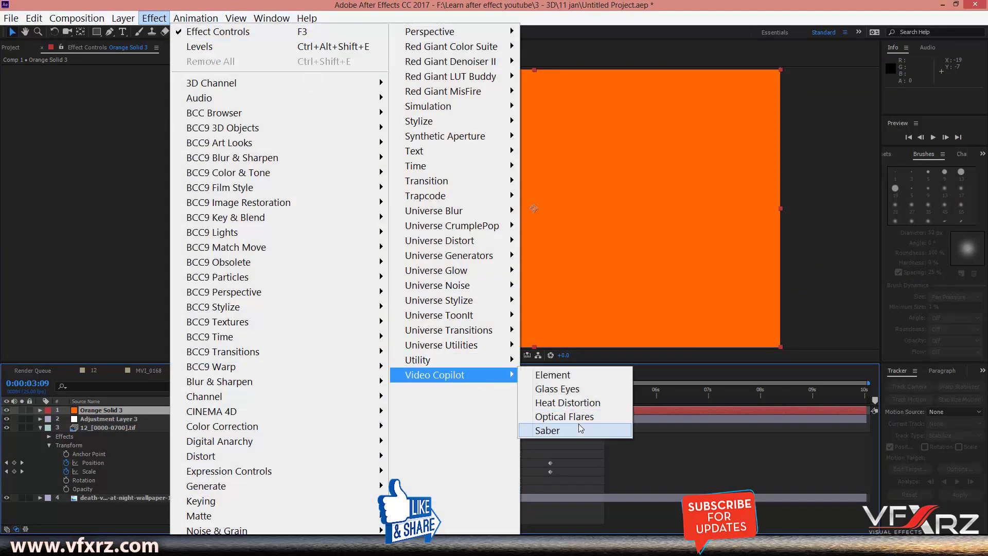
pyautogui.click(565, 416)
pyautogui.moveTo(432, 151); pyautogui.dragTo(765, 90)
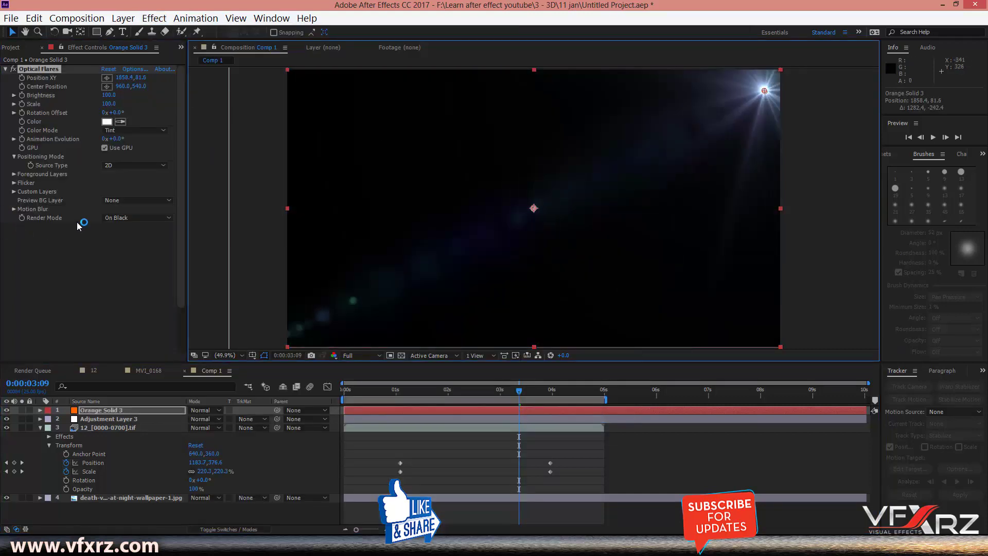
# Set the Optical Flares render mode to On Transparent.
pyautogui.click(136, 200)
pyautogui.click(67, 239)
pyautogui.click(140, 218)
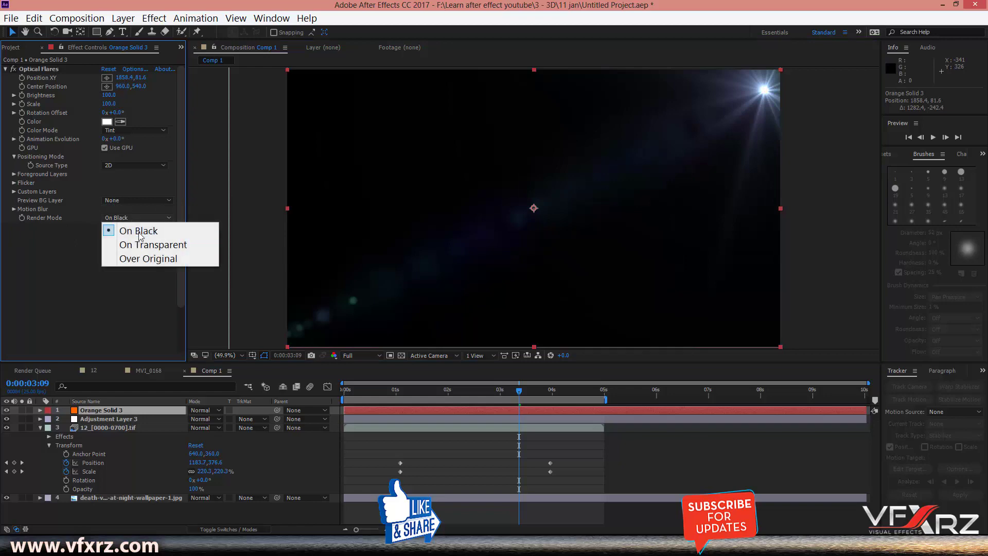
pyautogui.click(147, 244)
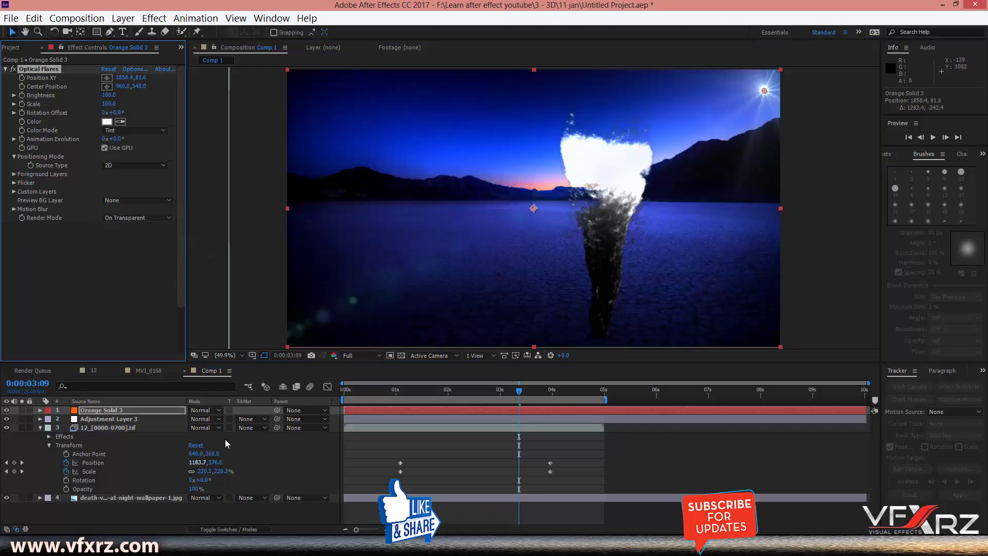
# Set the flare solid's blending mode to Add and move the flare to about 1938.5, 15.4, just past the image corner.
pyautogui.click(219, 411)
pyautogui.click(242, 194)
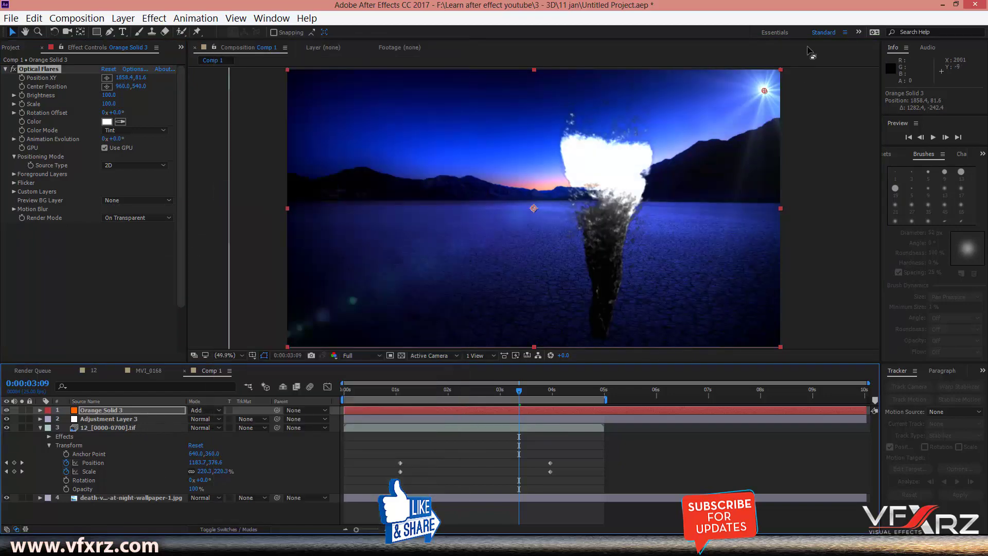
pyautogui.moveTo(763, 93); pyautogui.dragTo(784, 75)
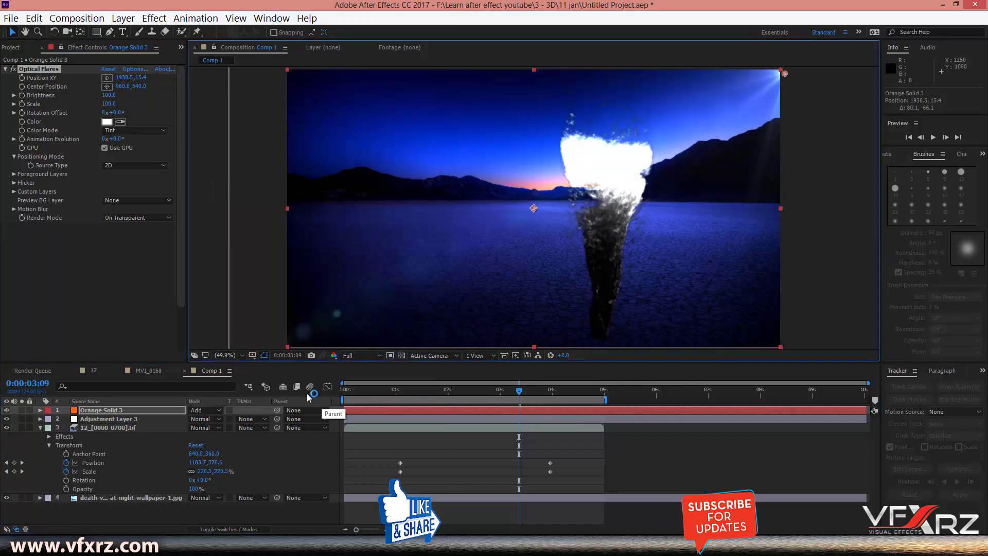
# Apply Red Giant's Mojo effect to the adjustment layer.
pyautogui.click(135, 419)
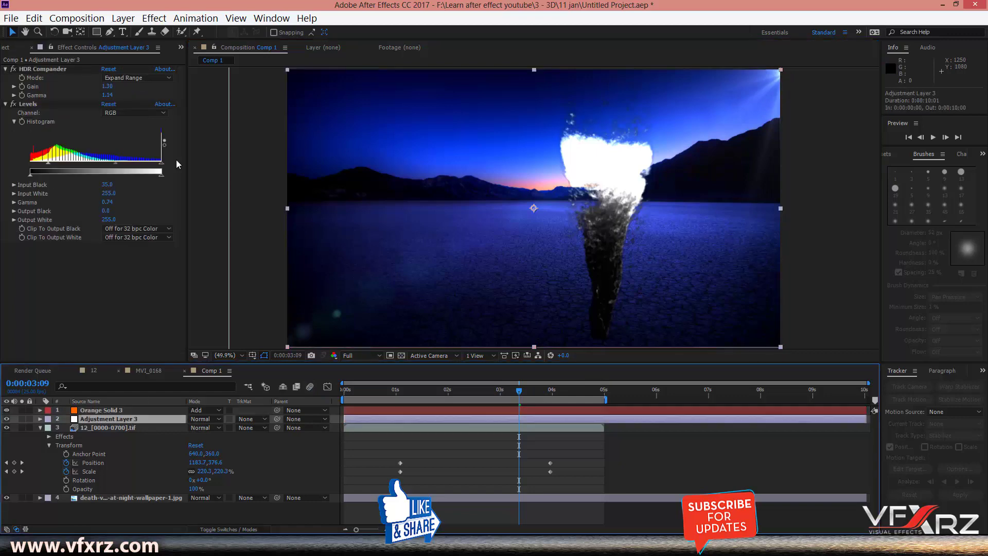
pyautogui.click(154, 18)
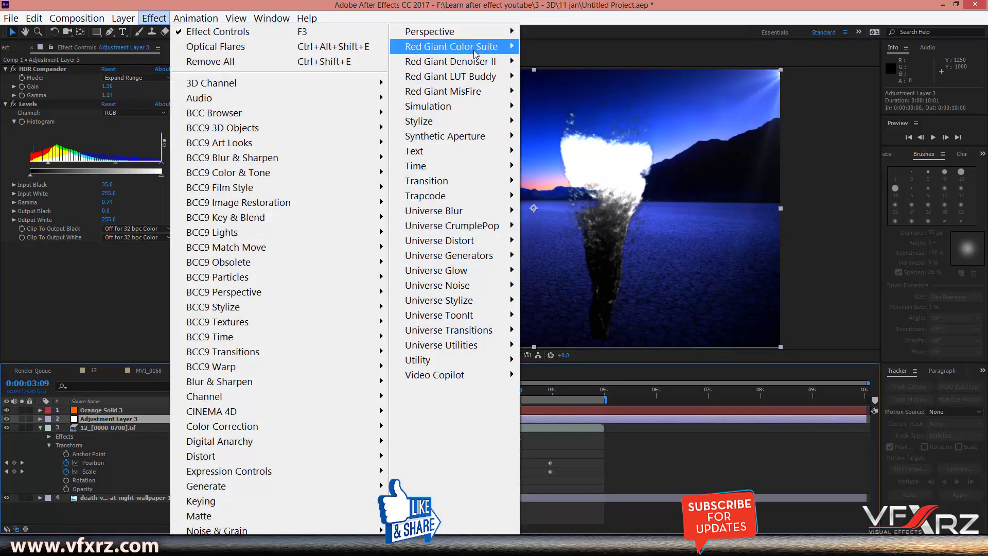
pyautogui.moveTo(494, 46)
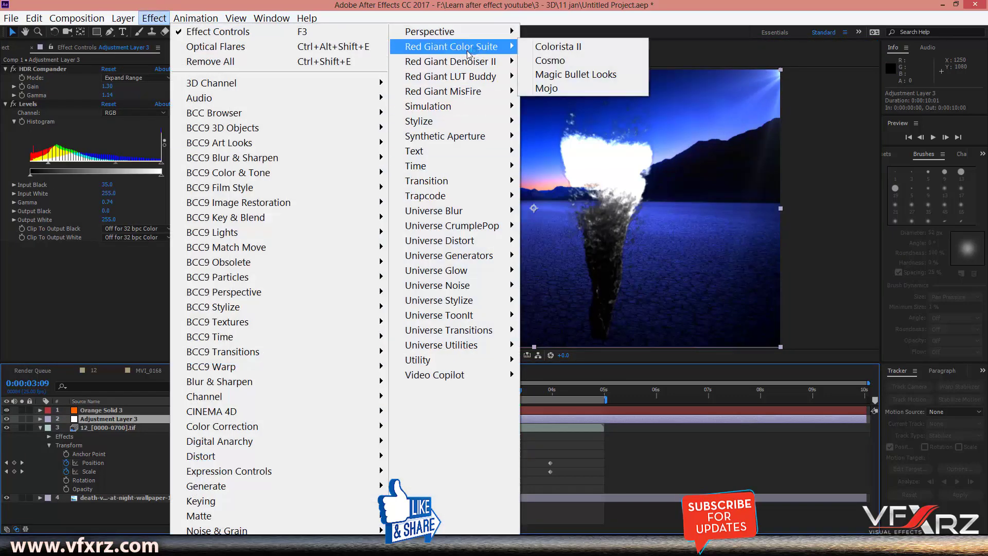
pyautogui.click(546, 88)
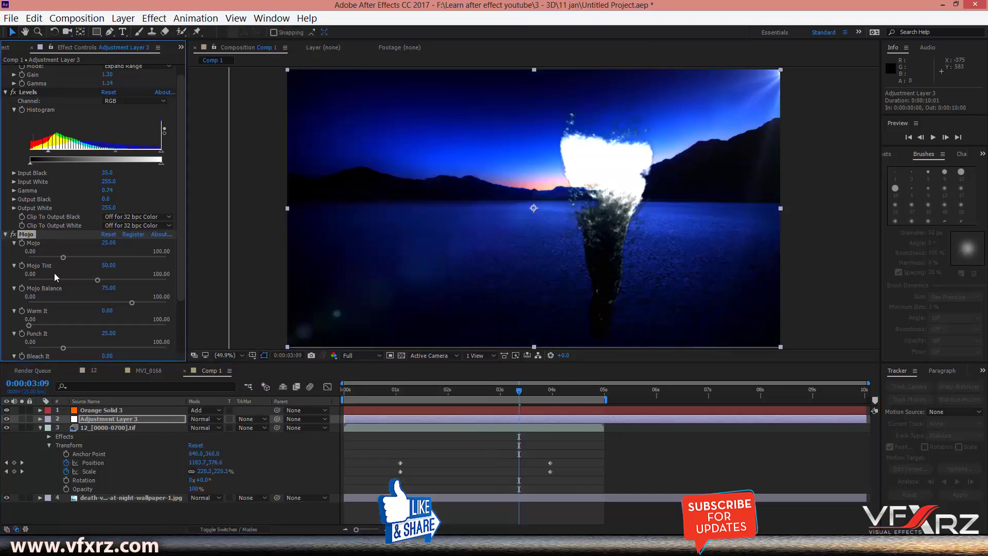
# Set Mojo to about 68.54, Mojo Tint to about 25.84 and Mojo Balance to about 43.07 on the adjustment layer.
pyautogui.scroll(-3, 155, 258)
pyautogui.click(86, 191)
pyautogui.click(123, 191)
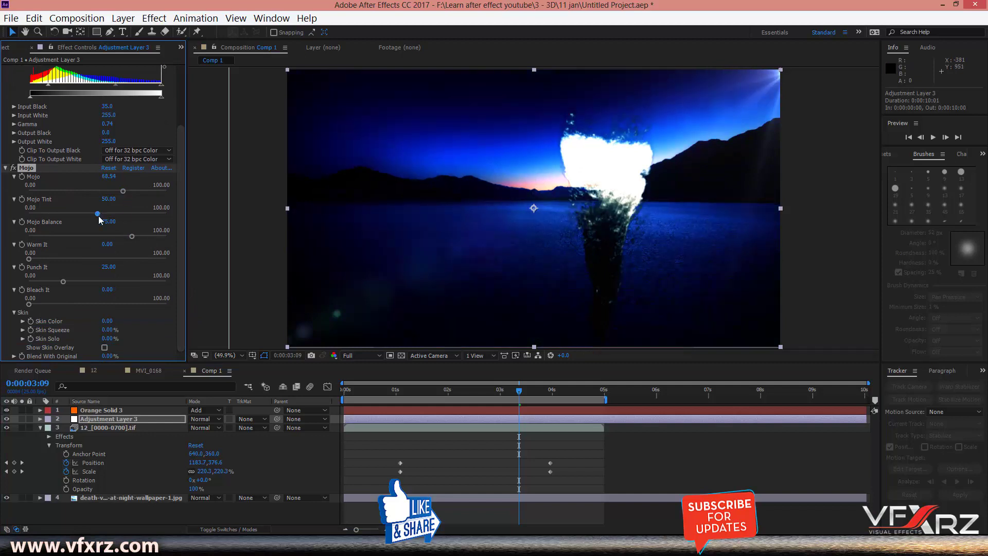
pyautogui.click(131, 237)
pyautogui.click(101, 238)
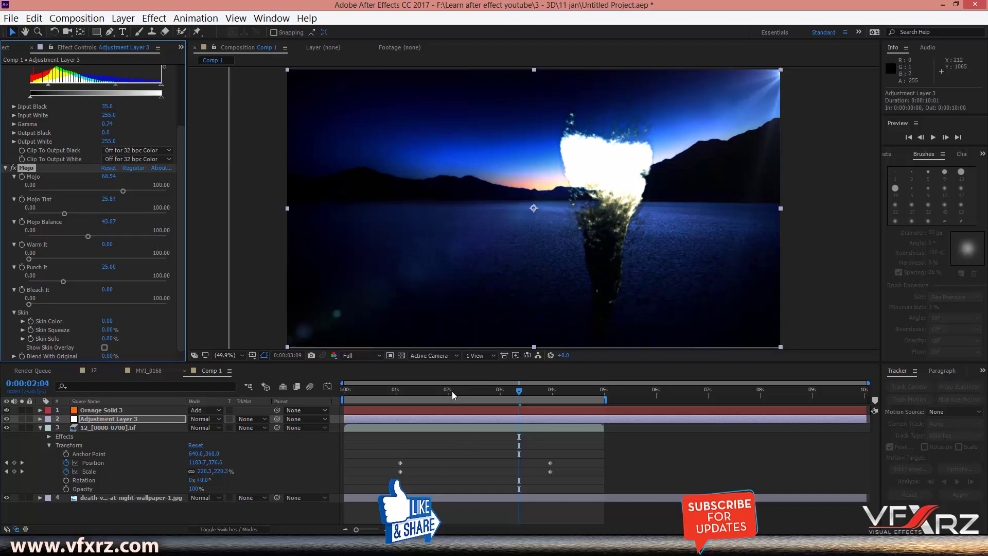
# Preview the graded composition from the first frame.
pyautogui.press('space')
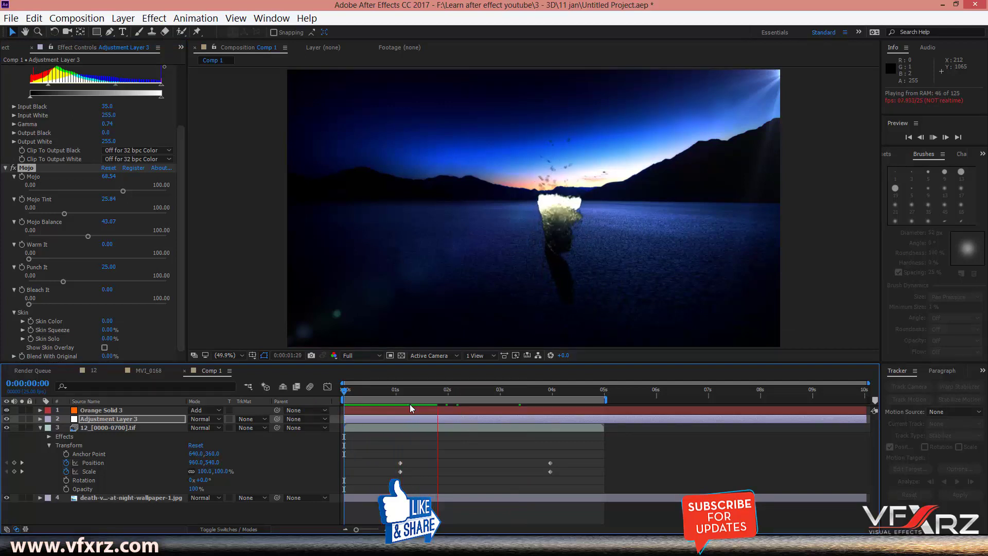
pyautogui.press('space')
pyautogui.press('space')
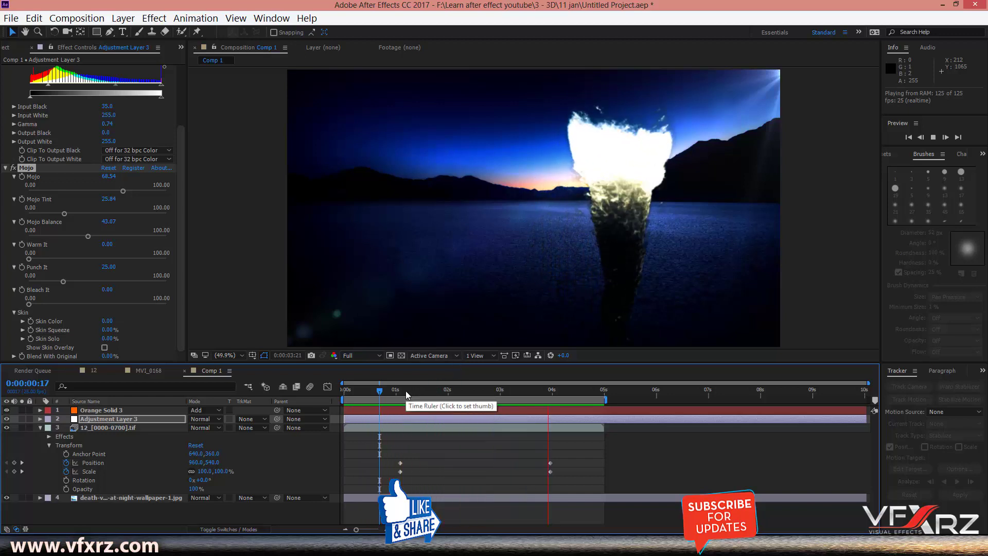
# At 0:00:03:08, duplicate the tornado image sequence layer.
pyautogui.moveTo(405, 391); pyautogui.dragTo(517, 390)
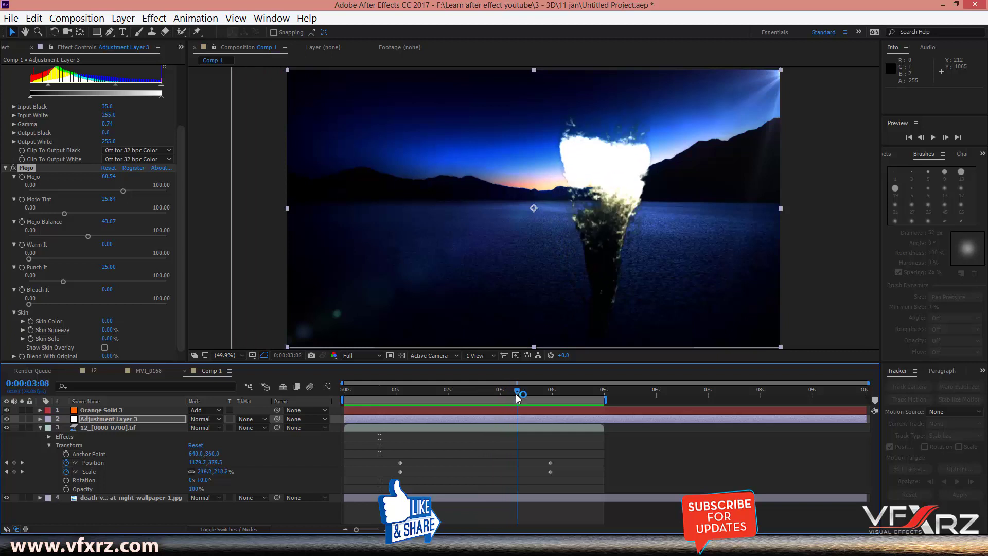
pyautogui.click(40, 428)
pyautogui.click(108, 428)
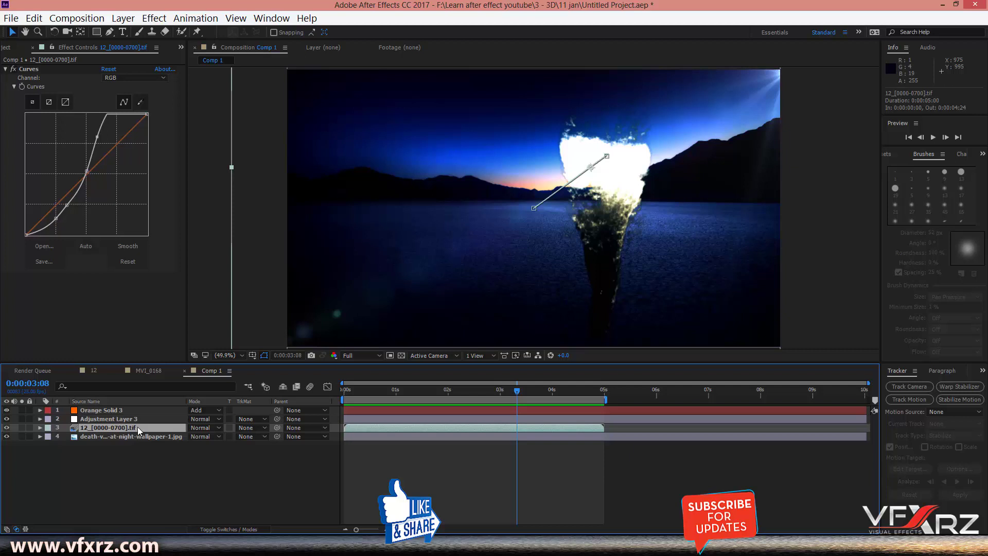
pyautogui.hotkey('ctrl', 'd')
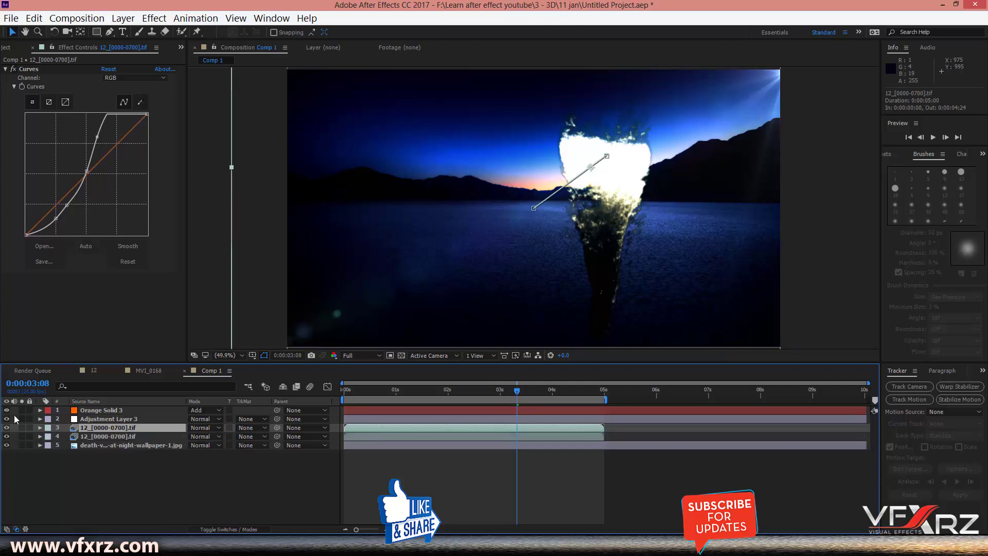
# Remove the Position and Scale keyframes from the upper tornado copy.
pyautogui.click(40, 427)
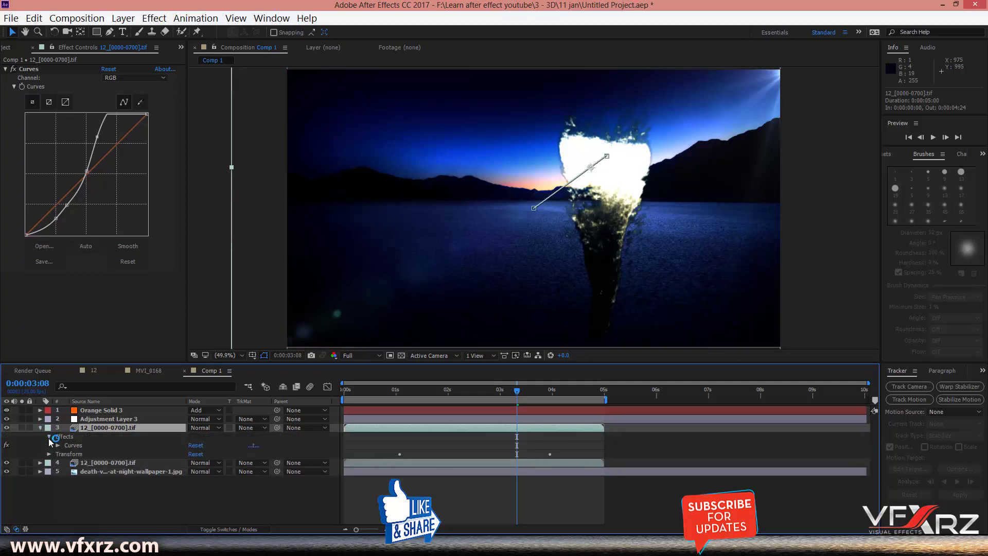
pyautogui.click(49, 446)
pyautogui.click(66, 462)
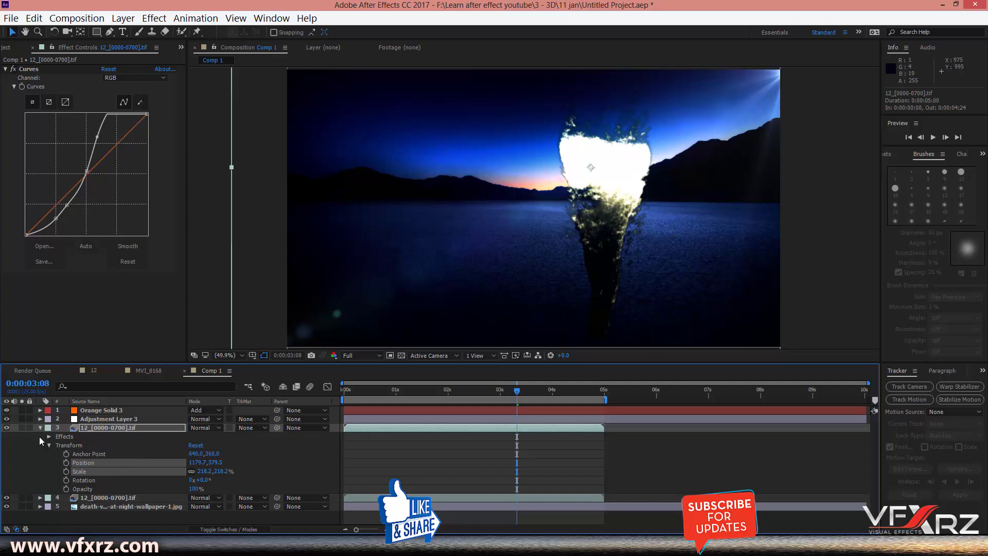
# Scale the upper tornado copy to about 1048.2% and move it to about 702.9, 770.2.
pyautogui.click(113, 474)
pyautogui.moveTo(226, 477); pyautogui.dragTo(393, 464)
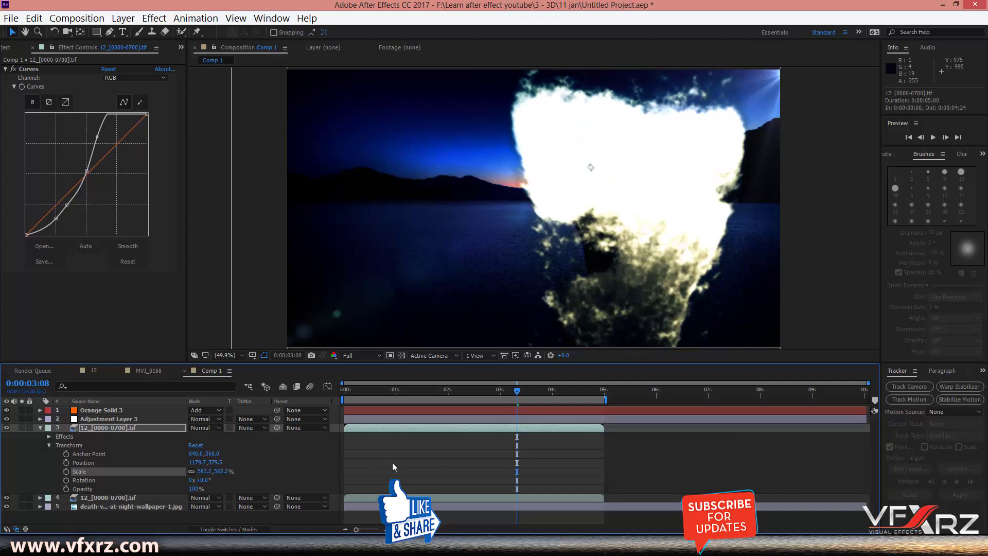
pyautogui.moveTo(233, 472); pyautogui.dragTo(801, 55)
pyautogui.moveTo(696, 166); pyautogui.dragTo(559, 207)
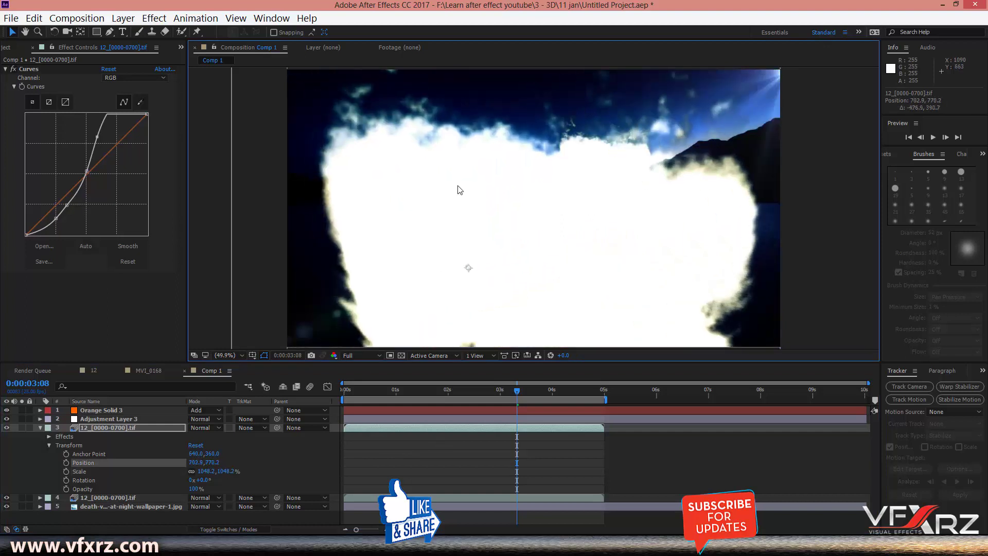
# Delete the Curves effect from the upper tornado copy.
pyautogui.click(101, 428)
pyautogui.click(32, 70)
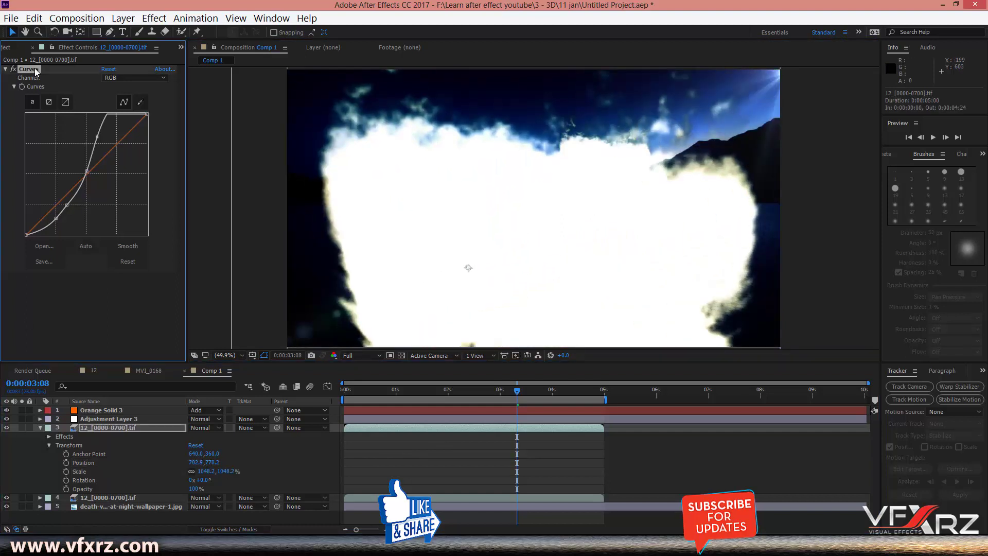
pyautogui.press('Delete')
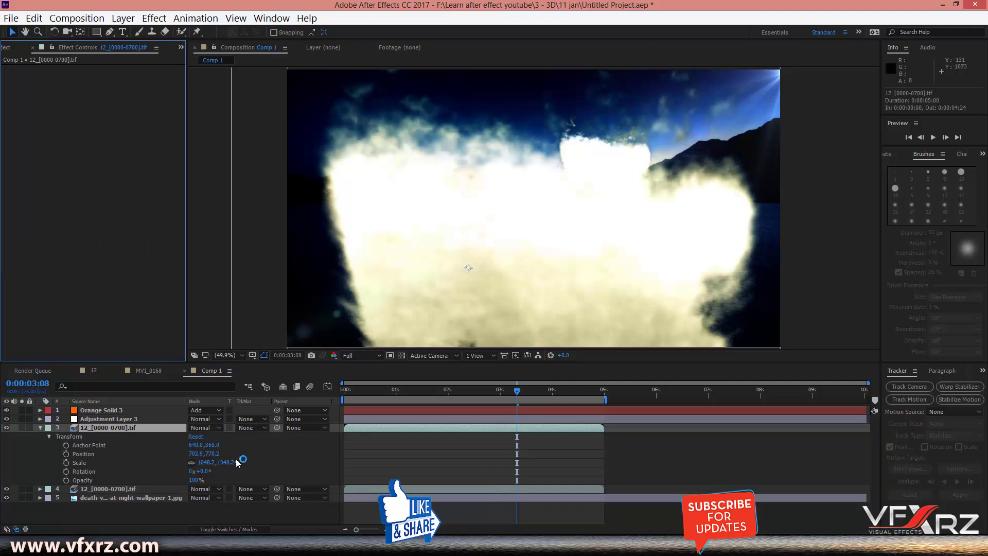
# Enlarge the upper tornado copy to about 2262.2% at about 628.7, 1774.1 as low-lying dust, and set its blending mode to Overlay.
pyautogui.moveTo(227, 462); pyautogui.dragTo(411, 463)
pyautogui.moveTo(532, 165); pyautogui.dragTo(513, 422)
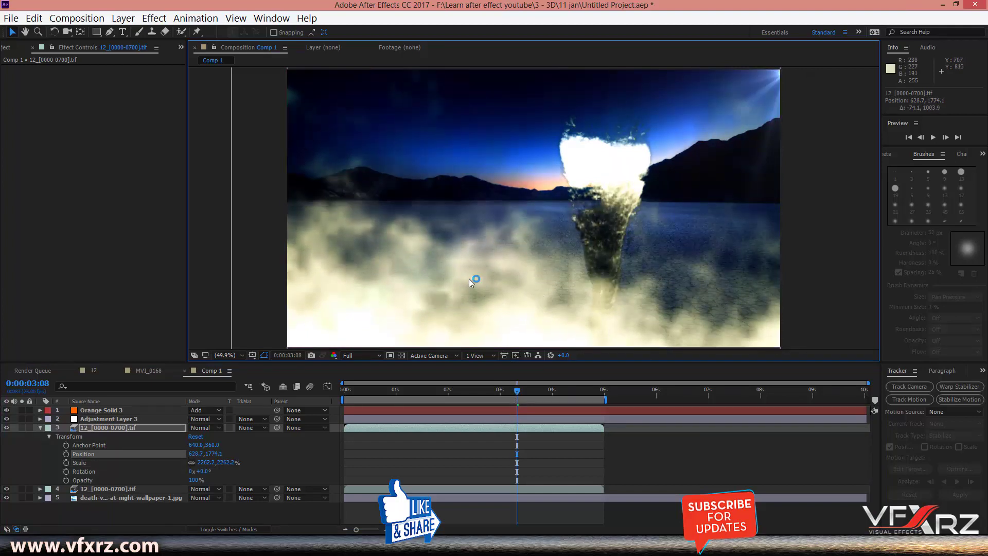
pyautogui.click(202, 428)
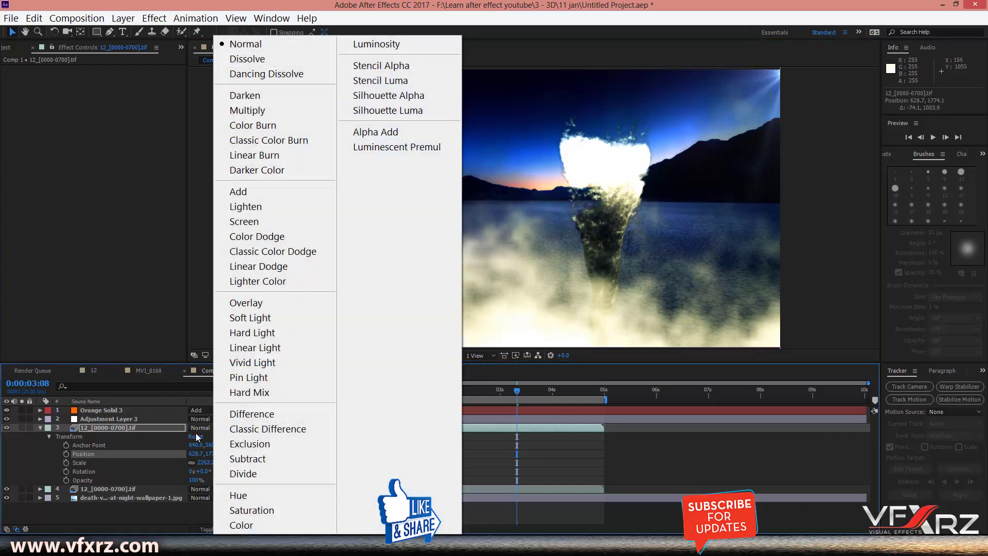
pyautogui.click(273, 304)
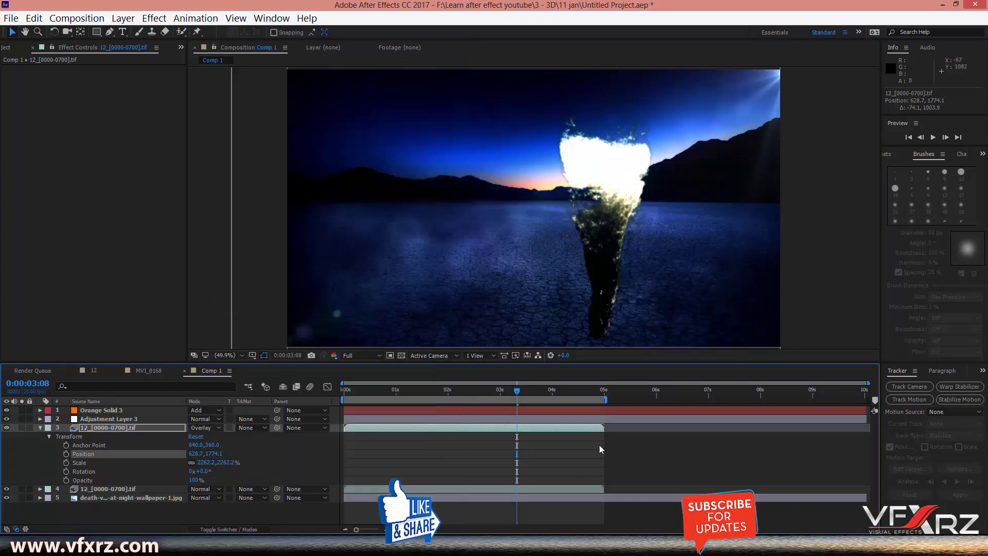
# Preview the composition with the overlaid dust layer from the first frame.
pyautogui.moveTo(505, 394); pyautogui.dragTo(336, 395)
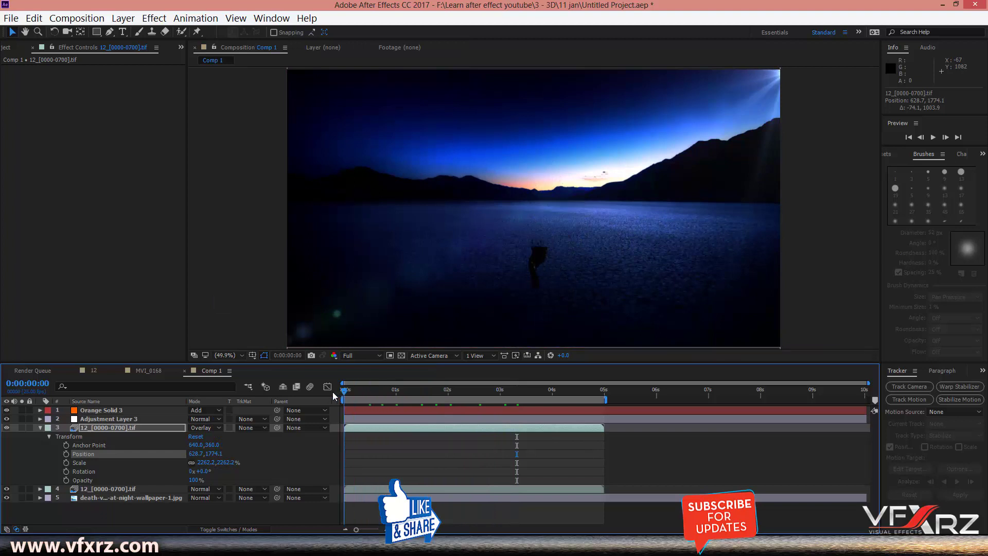
pyautogui.press('space')
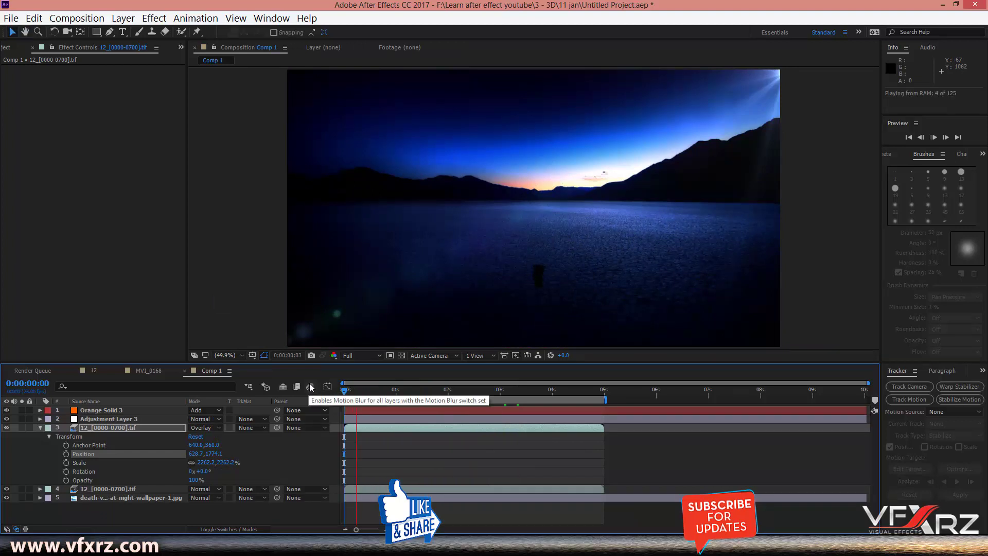